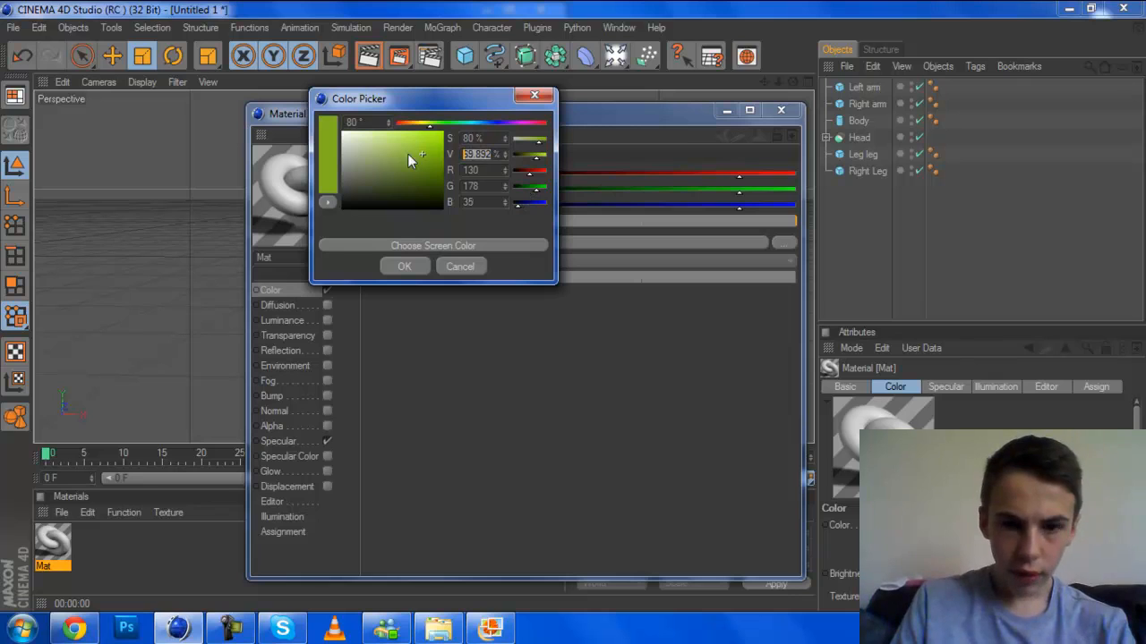
Set the material's colour value to 70% and its green component to 180 in the colour picker, and accept the colour
type("70")
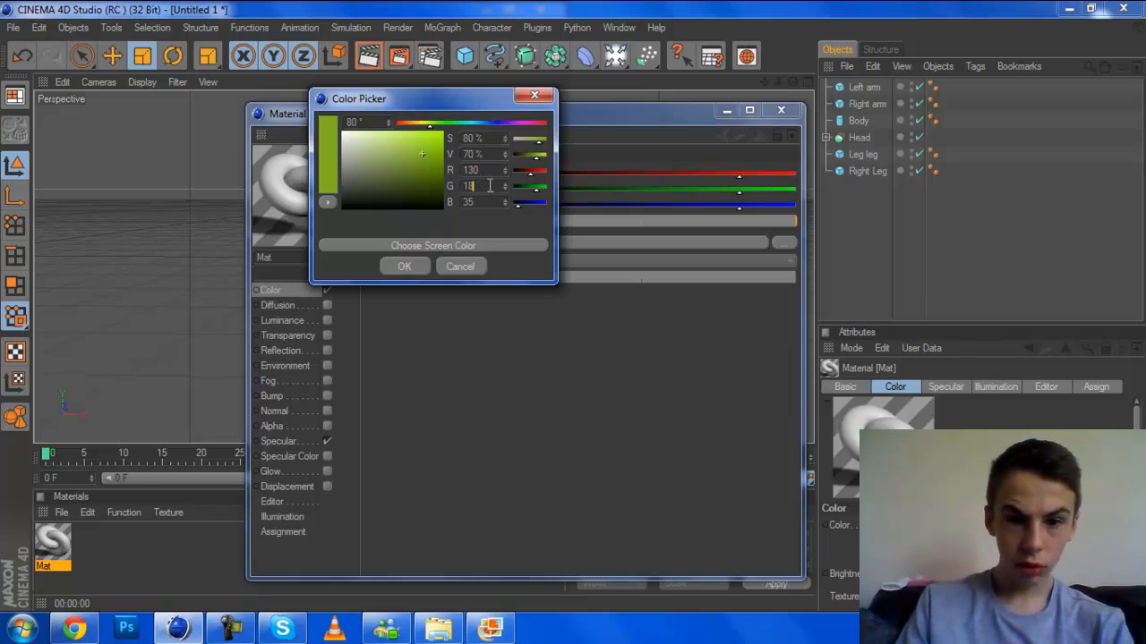
type("180")
key("Return")
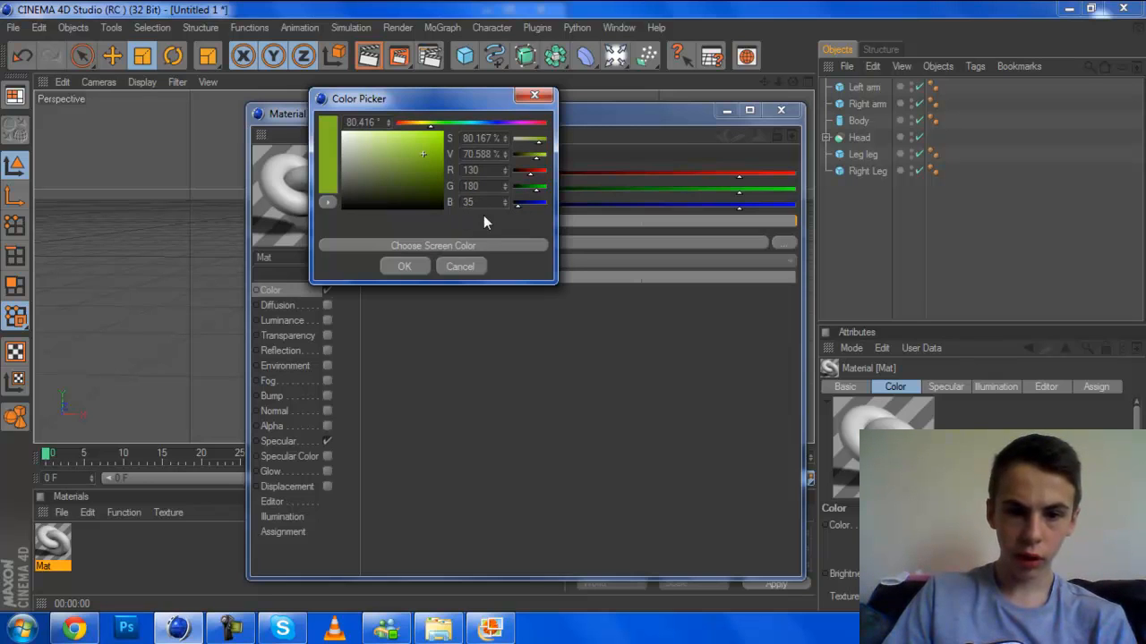
left_click(419, 270)
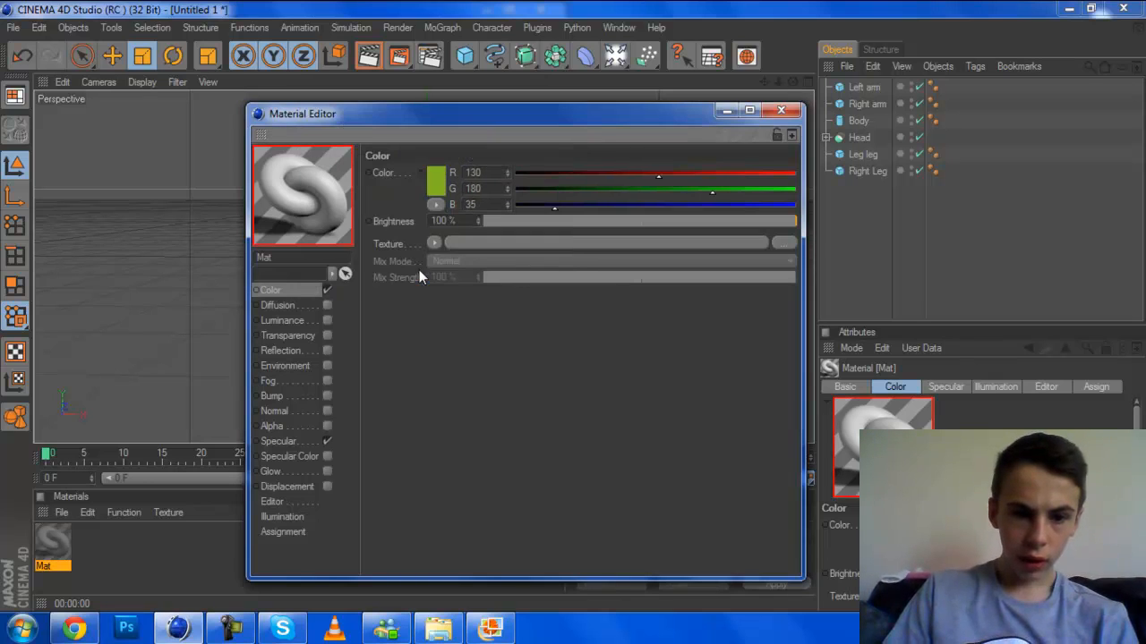
Enable the material's reflection with 15% brightness and a Fresnel texture at 21% mix strength, and close the material editor
left_click(325, 352)
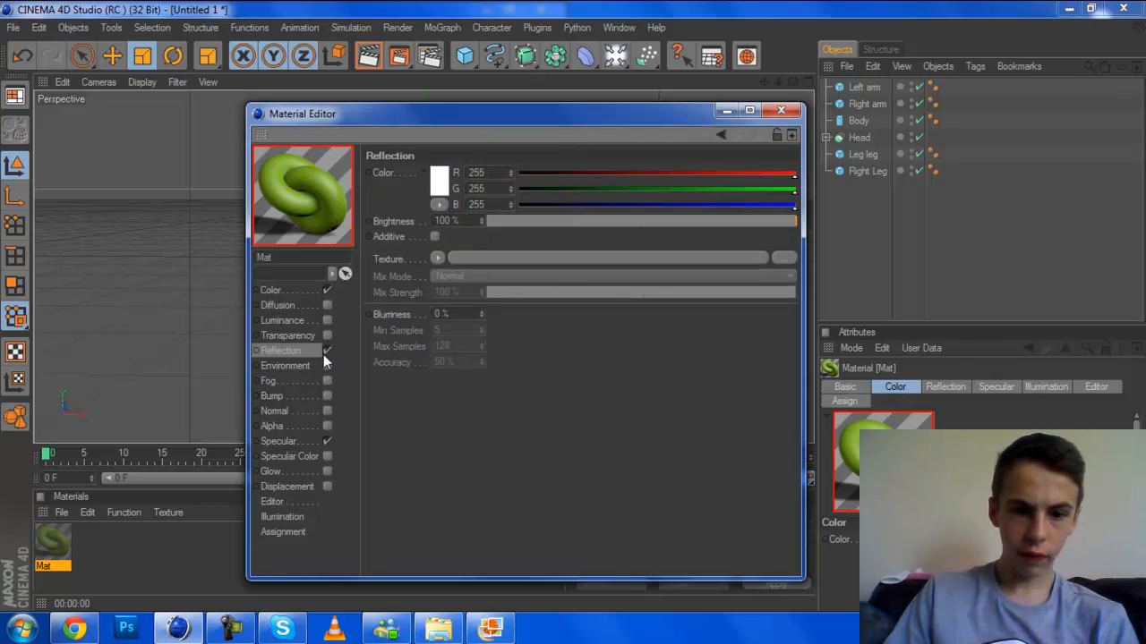
mouse_move(540, 222)
left_mouse_down()
mouse_move(556, 212)
mouse_move(546, 222)
left_mouse_up()
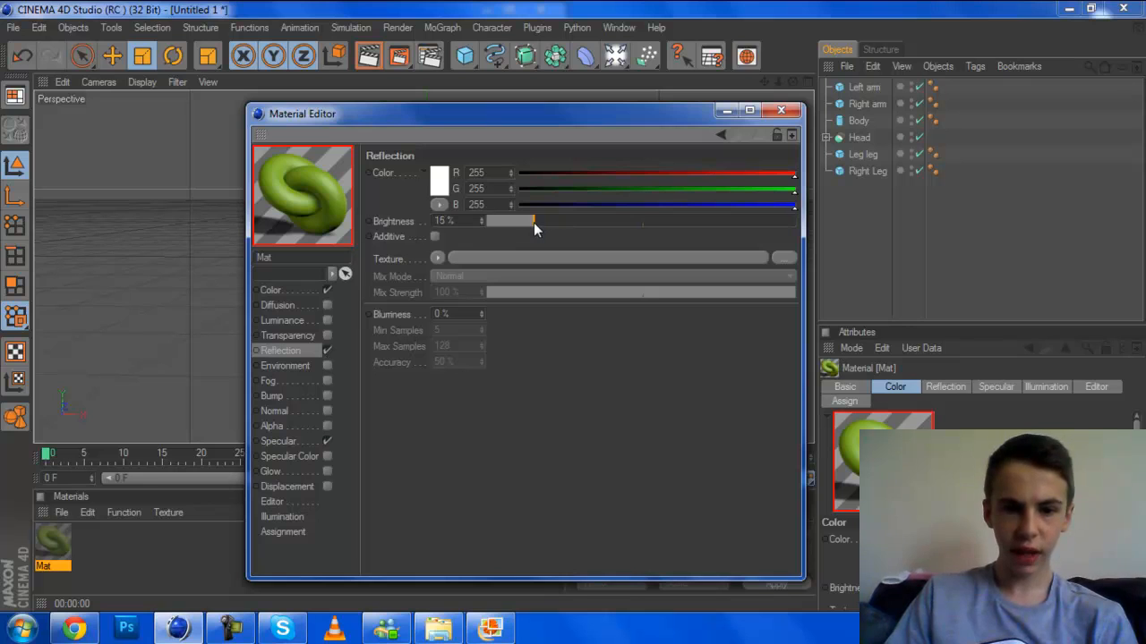
left_click(438, 259)
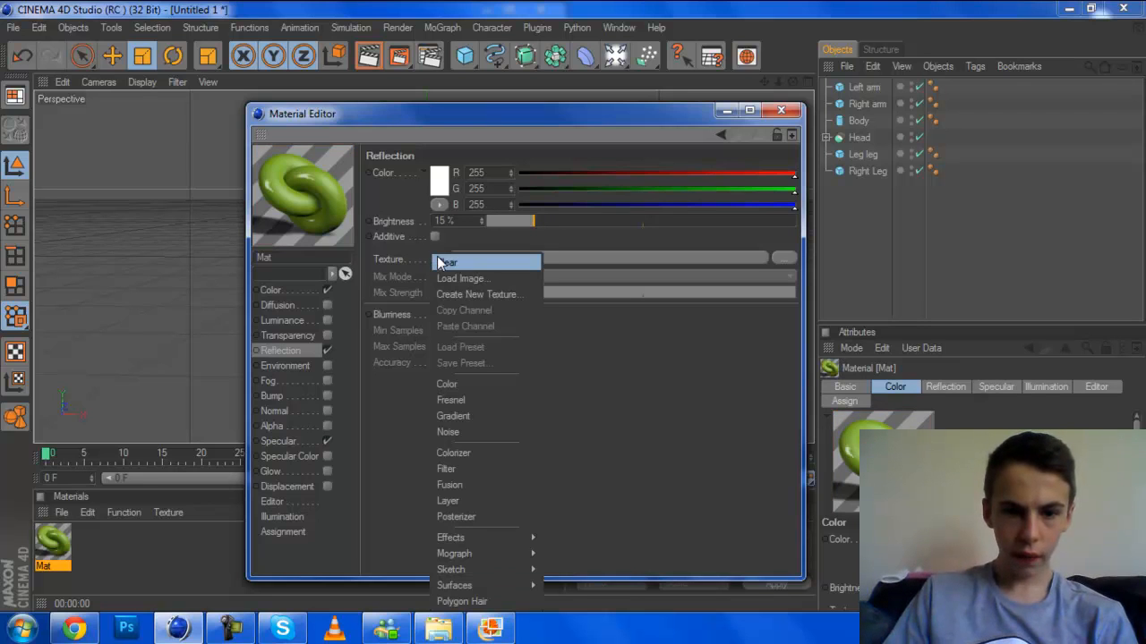
left_click(487, 399)
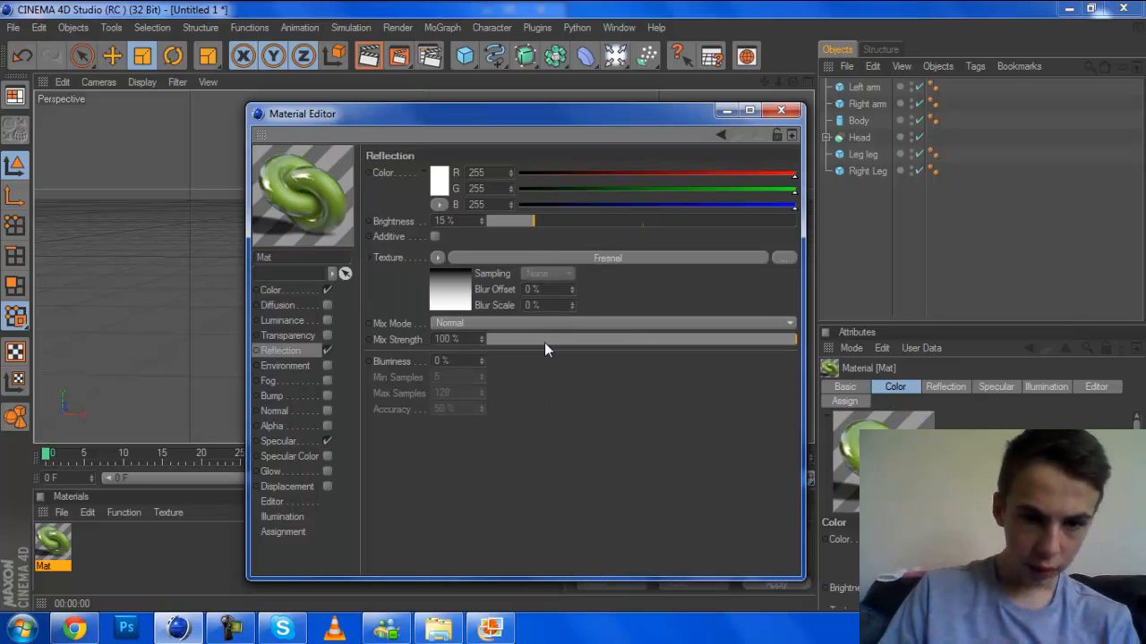
left_click_drag(545, 341, 553, 343)
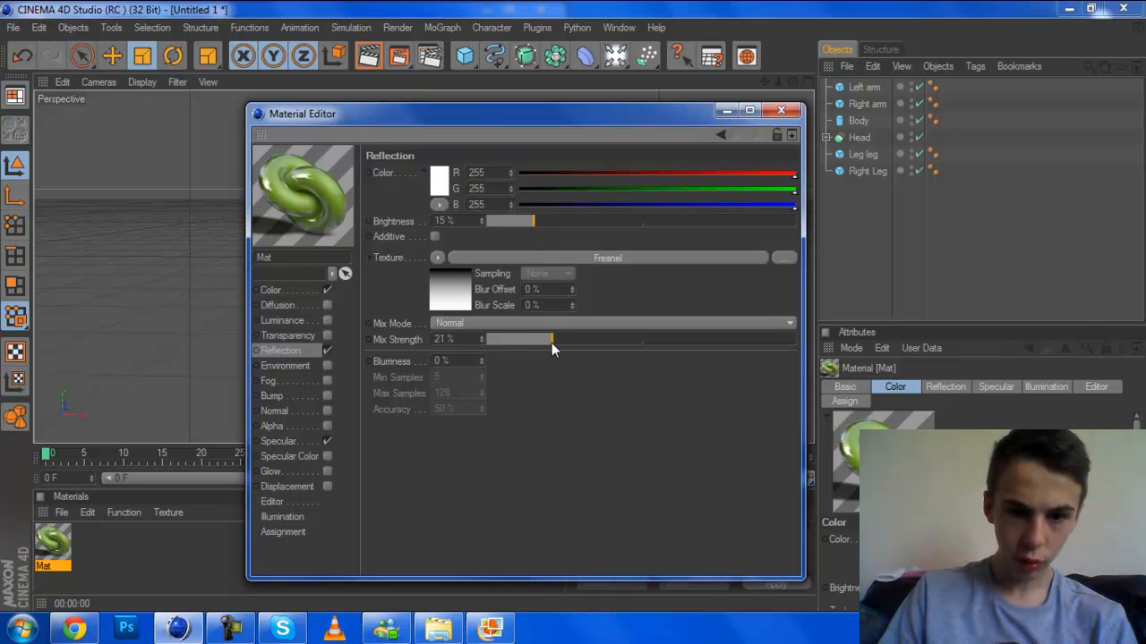
left_click(784, 112)
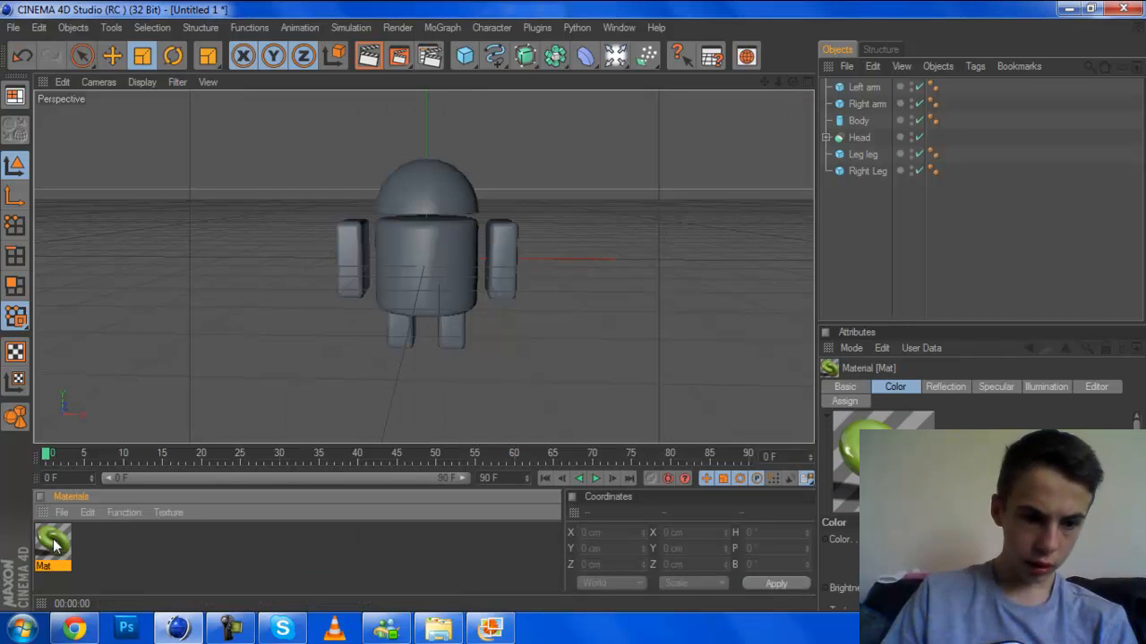
Apply the green material to the arms, body, head and legs, and render a preview of the perspective view
left_click_drag(54, 544, 835, 182)
left_click_drag(904, 169, 950, 102)
left_click(900, 277)
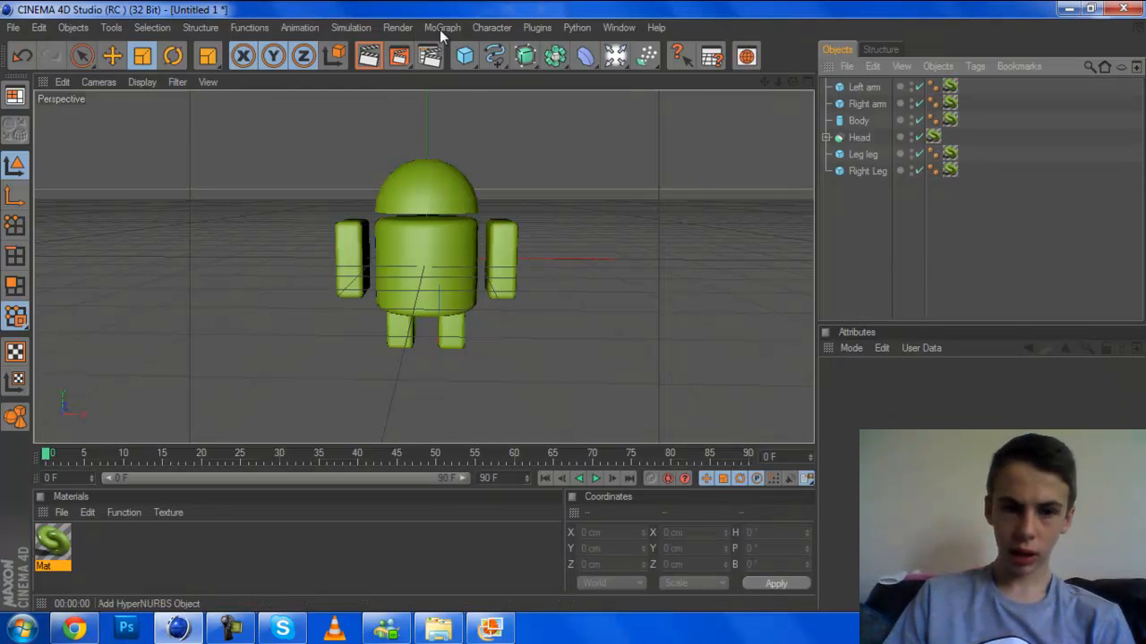
left_click(367, 56)
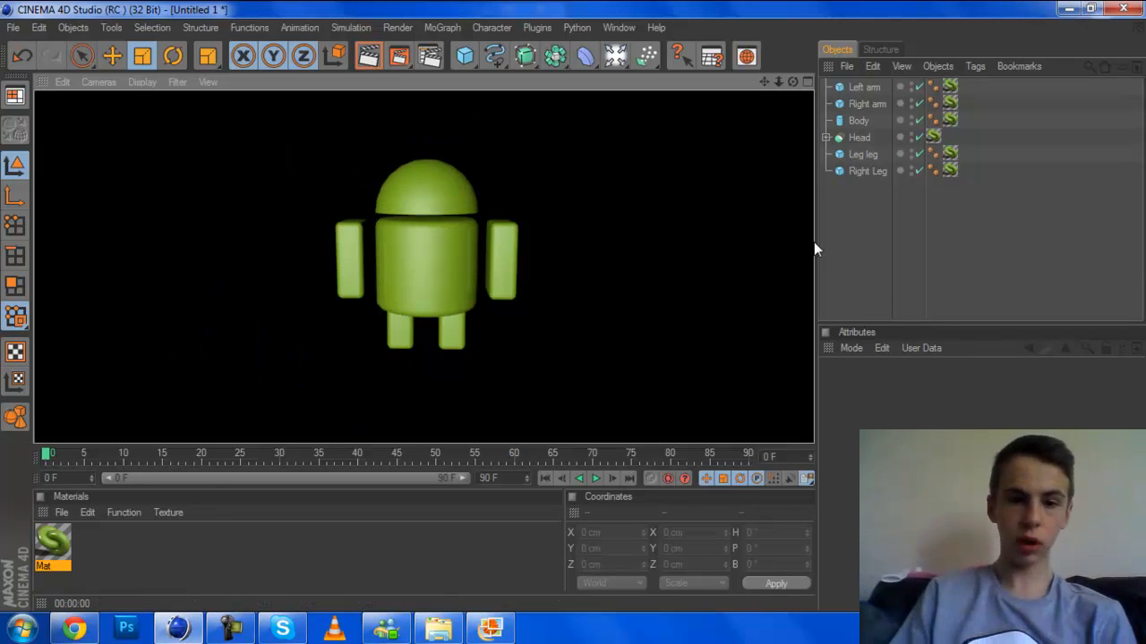
left_click(372, 238)
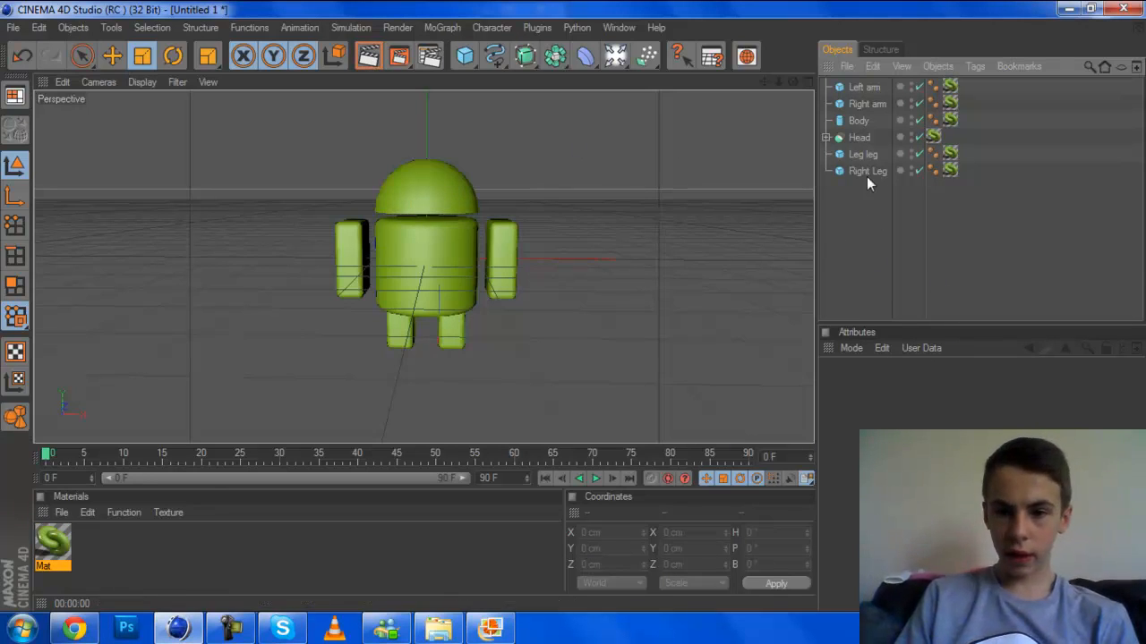
Make the Sphere and Cube inside the Head editable, and convert the Head boole itself to editable geometry
left_click(827, 137)
left_click(827, 137)
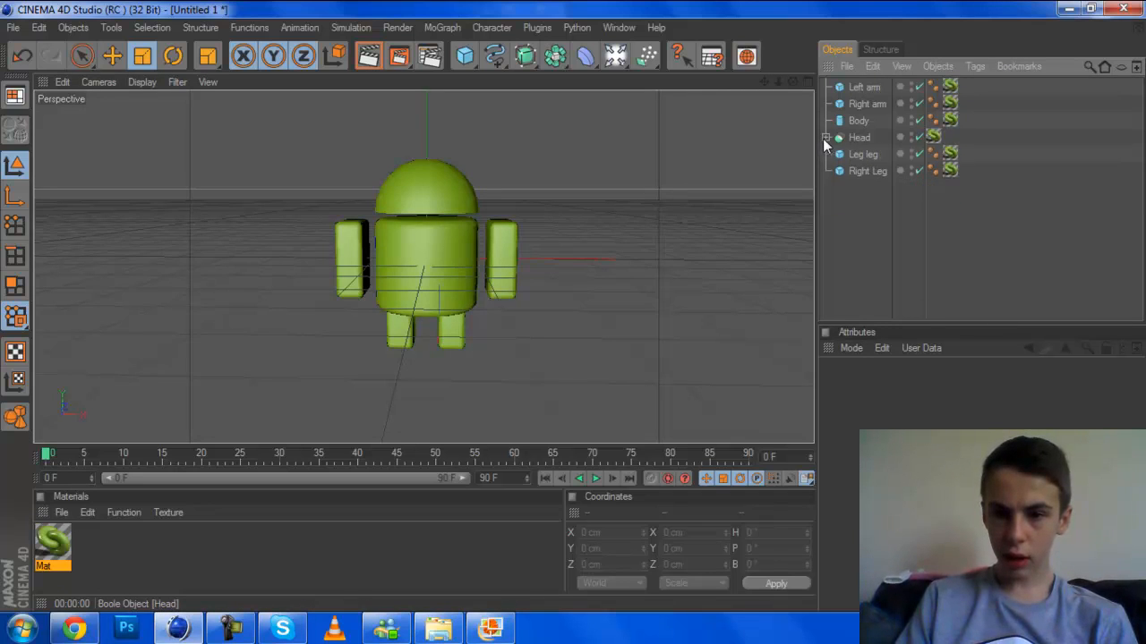
left_click(854, 137)
left_click(831, 146)
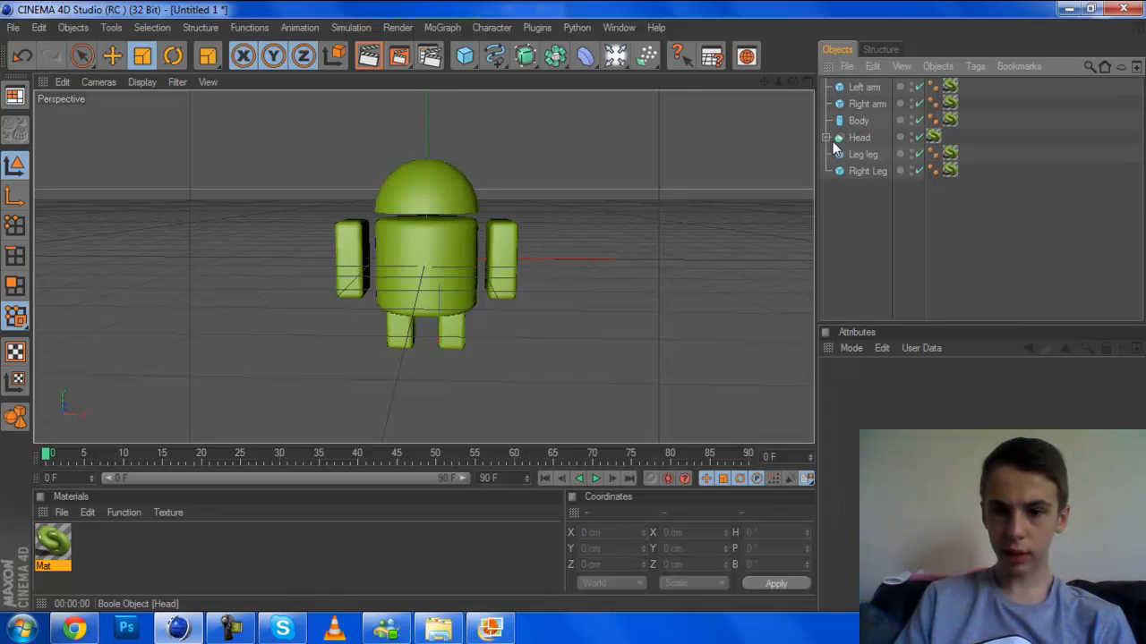
left_click(827, 137)
left_click(861, 158)
left_click(865, 171, "ctrl")
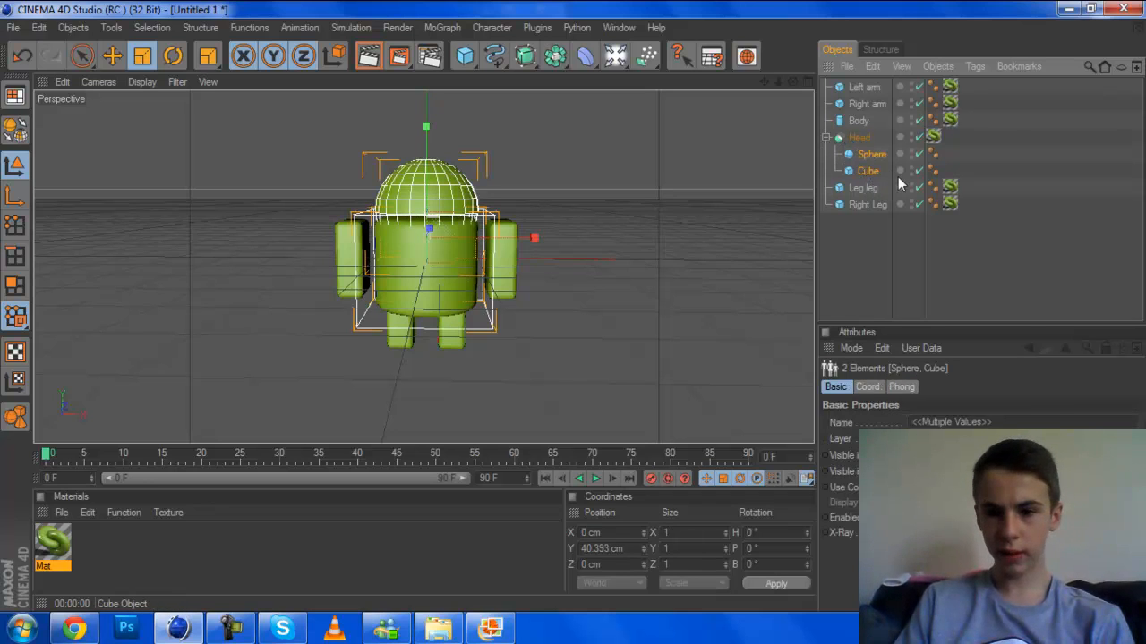
key("c")
left_click(848, 138)
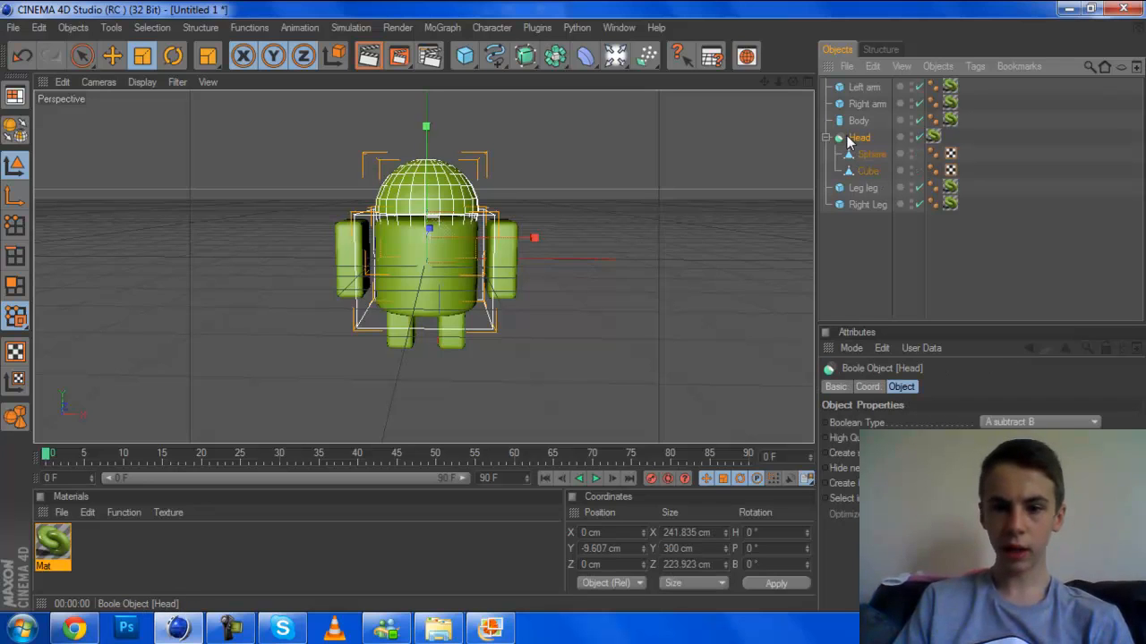
key("c")
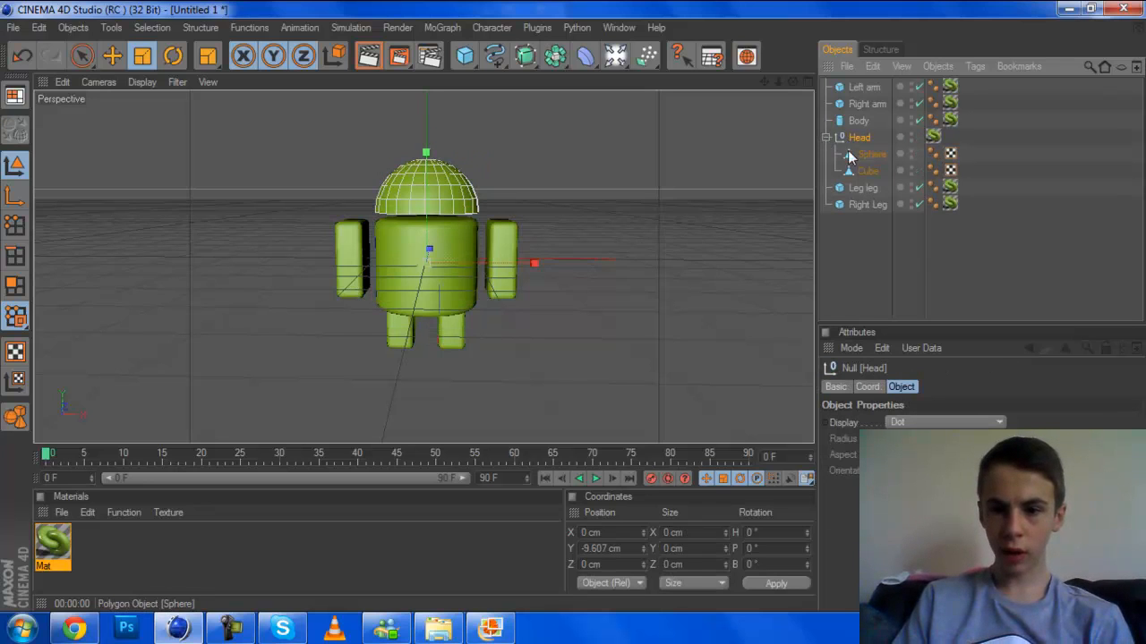
Take the Sphere and the green material tag out of the Head group, and delete the group with its Cube
left_click(850, 155)
left_click_drag(864, 159, 863, 186)
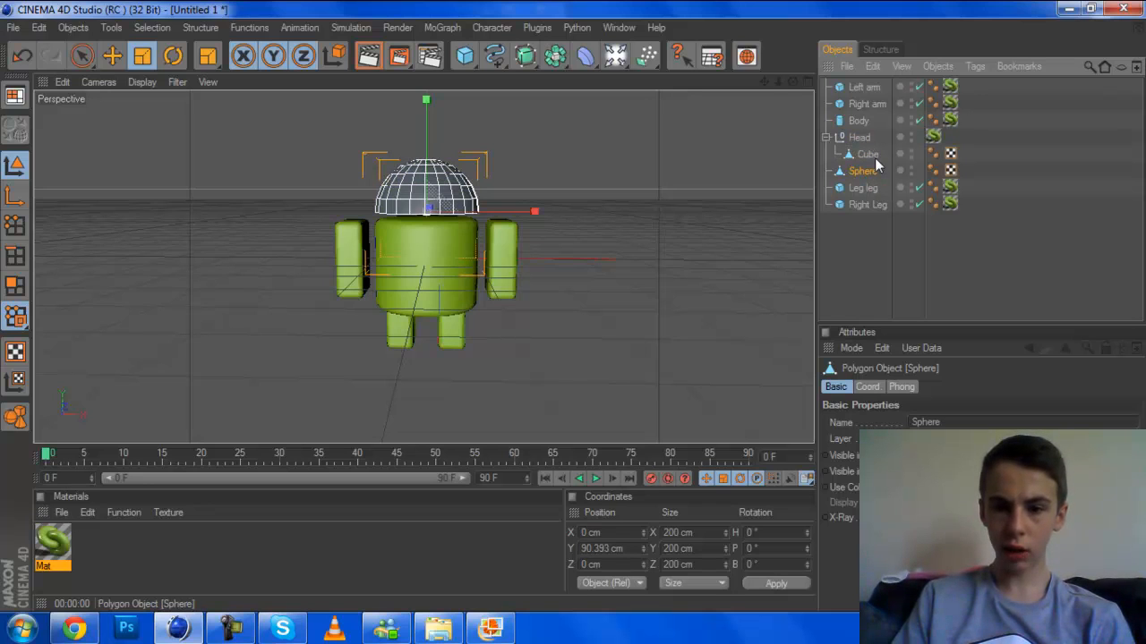
left_click_drag(933, 137, 969, 172)
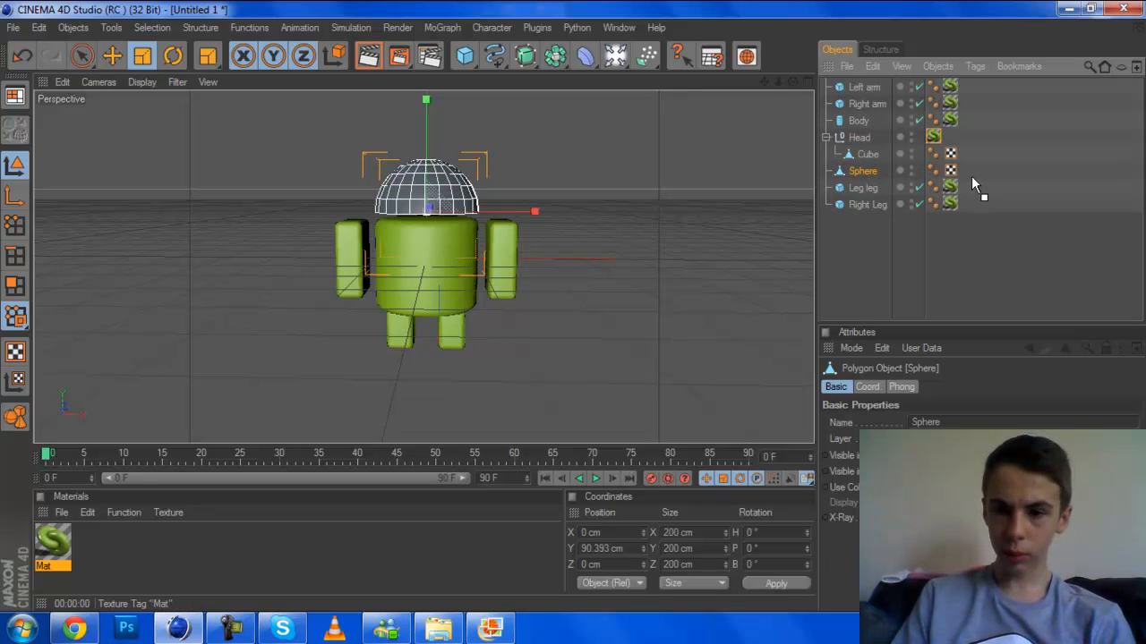
left_click(860, 138)
key("Delete")
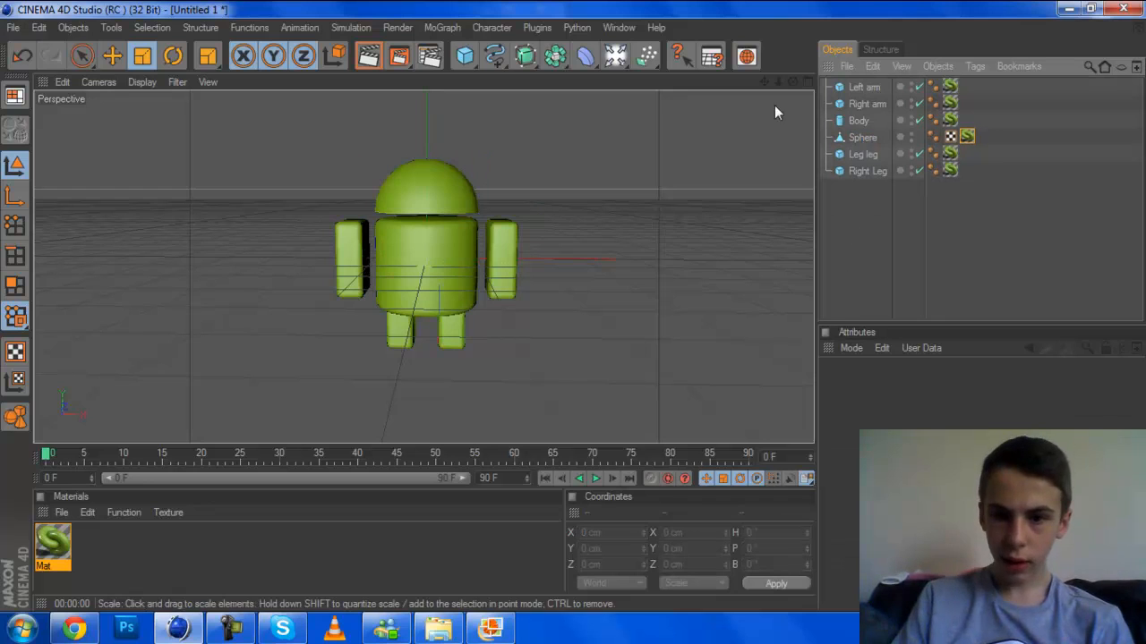
Disable both legs, the body and both arms to isolate the head dome in the scene
mouse_move(793, 81)
left_mouse_down()
mouse_move(792, 46)
mouse_move(793, 81)
left_mouse_up()
left_click(861, 137)
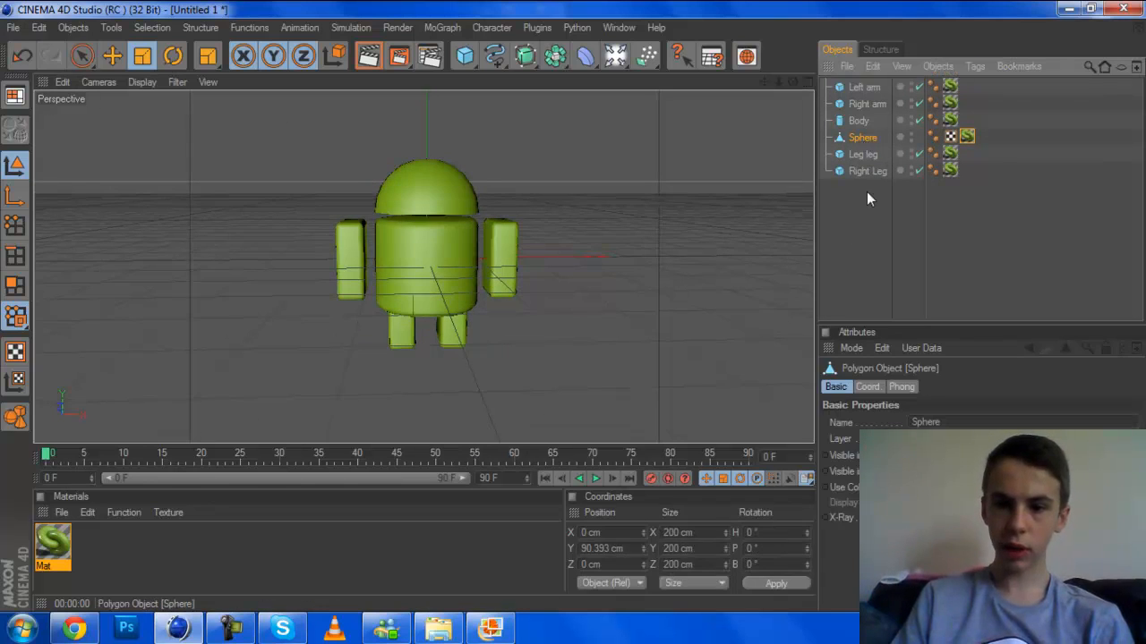
left_click(864, 212)
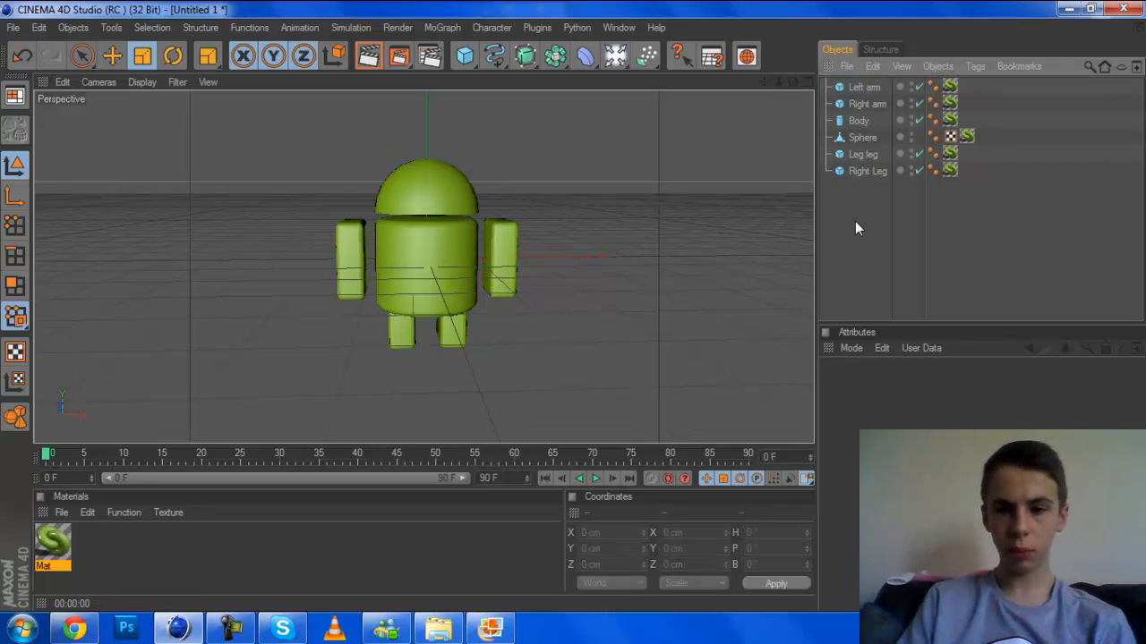
left_click(918, 156)
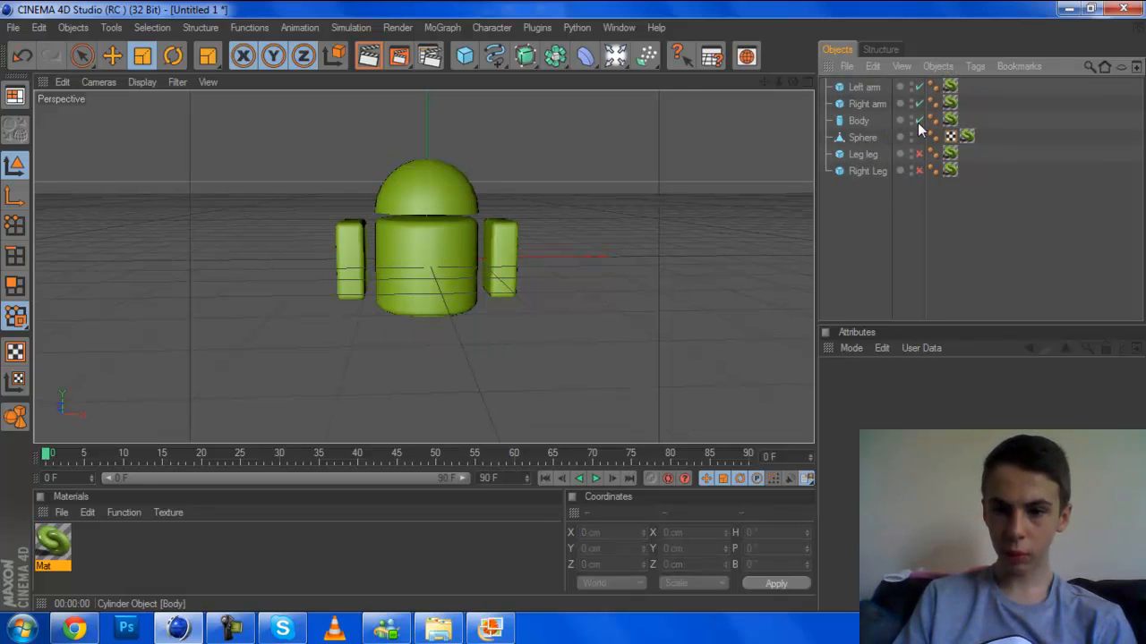
left_click(917, 123)
left_click(919, 88)
left_click(918, 88)
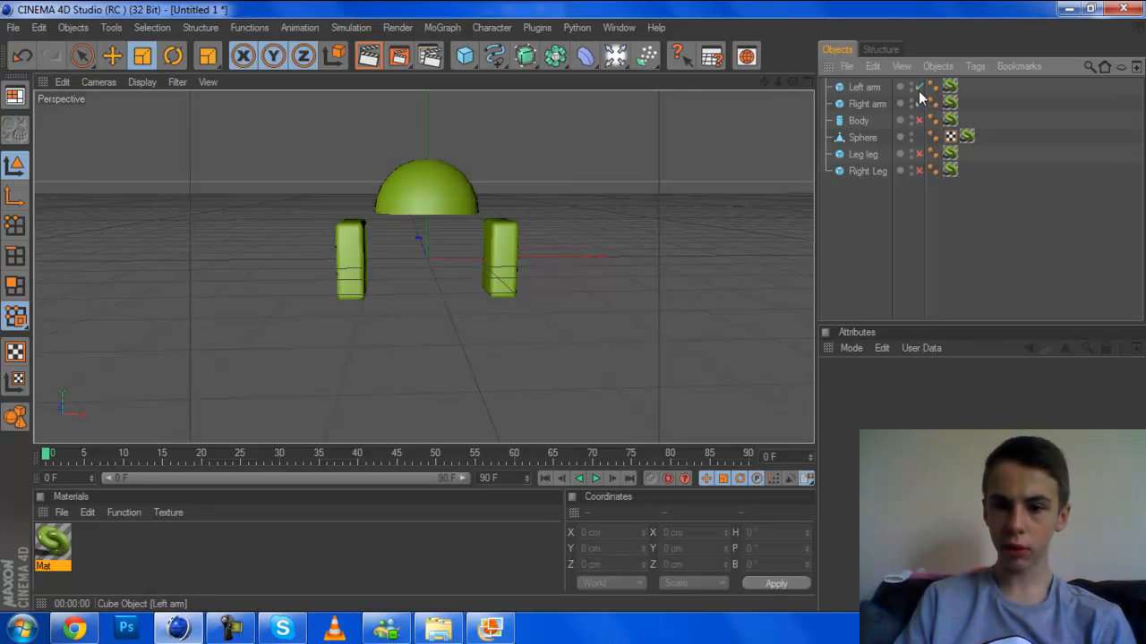
left_click(919, 87)
left_click(919, 105)
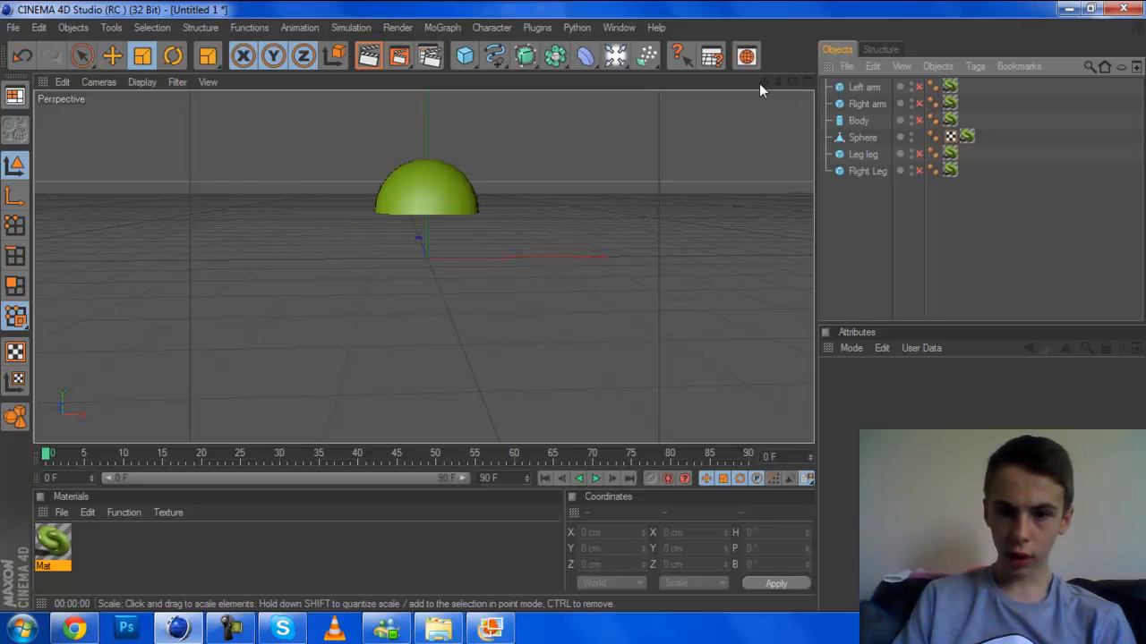
Add a disc primitive and raise it along the Y axis to 100 cm, near the base of the head dome
left_click_drag(464, 56, 593, 93)
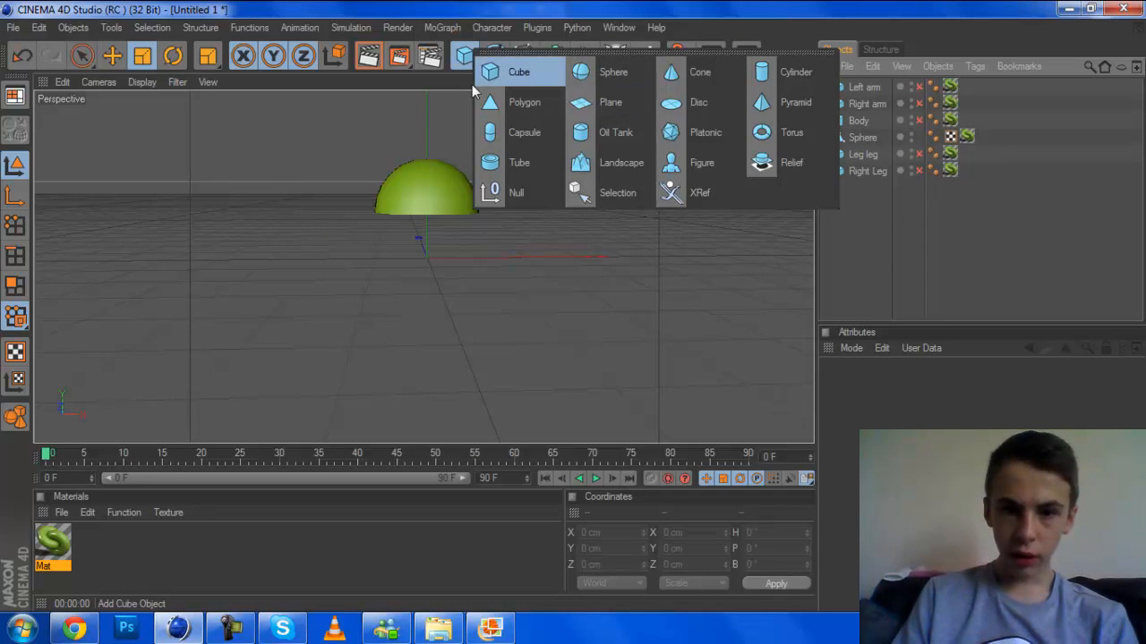
left_click(675, 103)
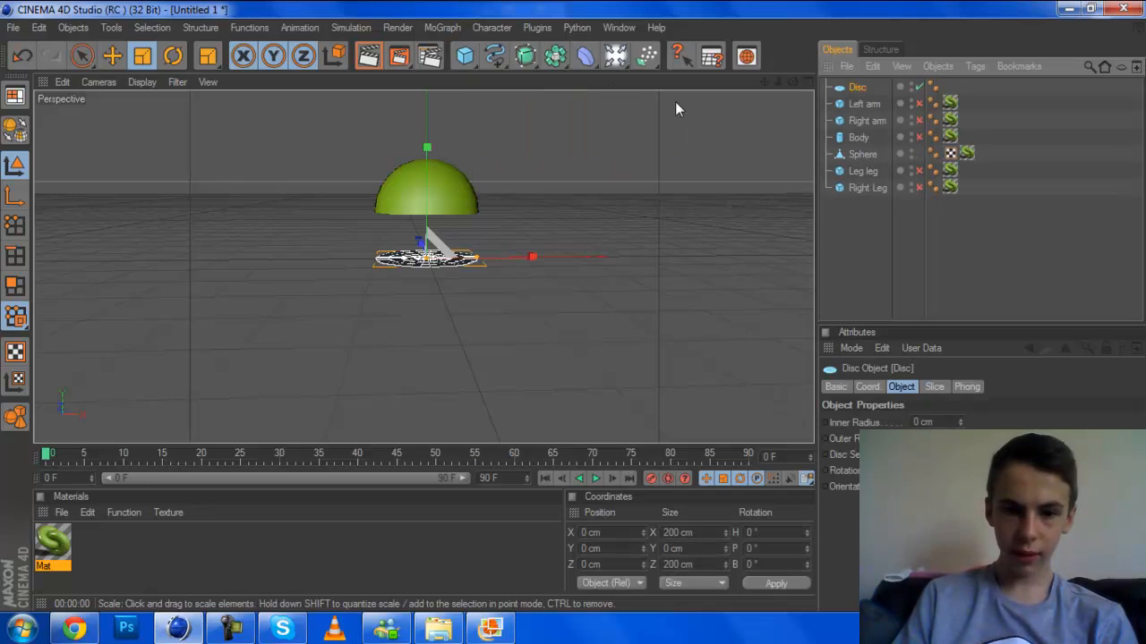
left_click(111, 57)
left_click_drag(431, 194, 431, 144)
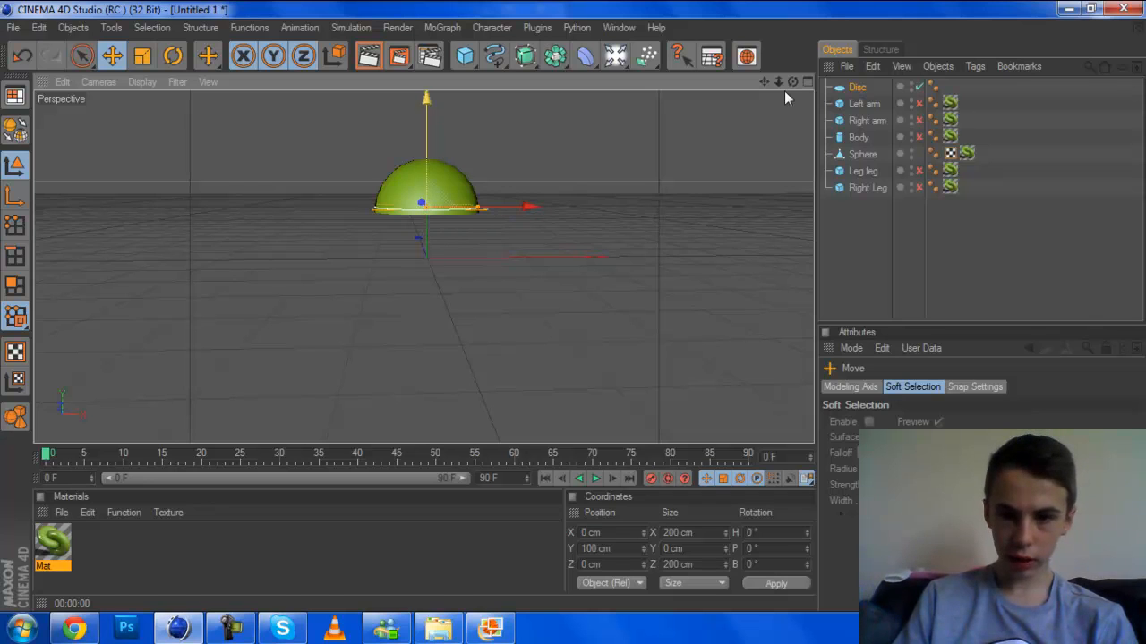
Lower the disc to about 91.7 cm in the Right view to align it with the dome's bottom edge, and return to the perspective view
left_click_drag(778, 81, 801, 85)
left_click(807, 84)
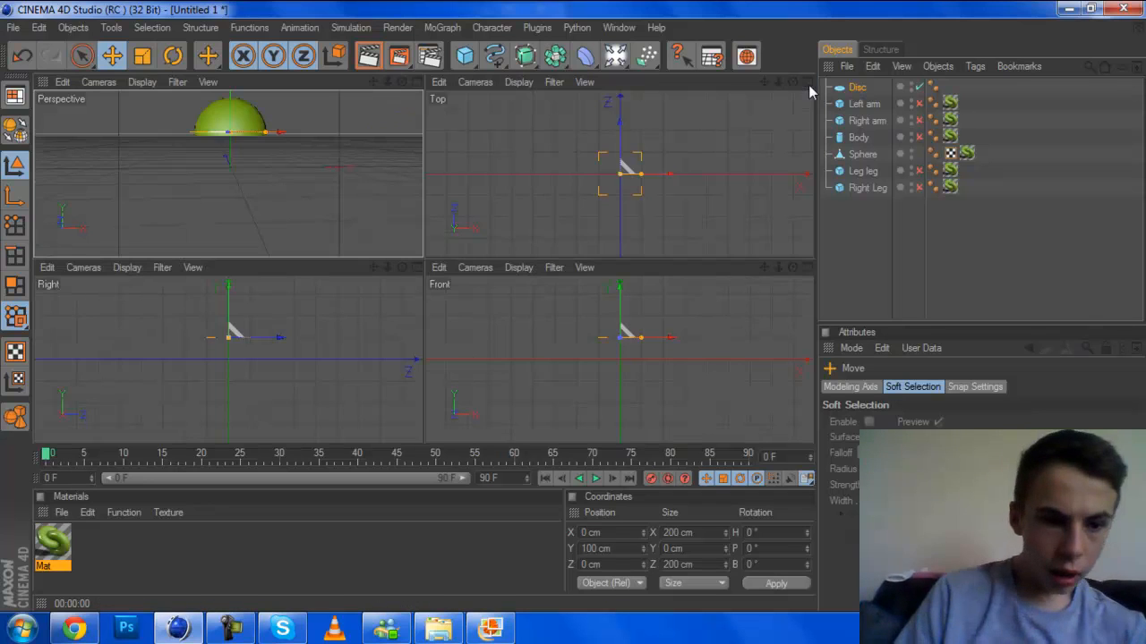
left_click(417, 266)
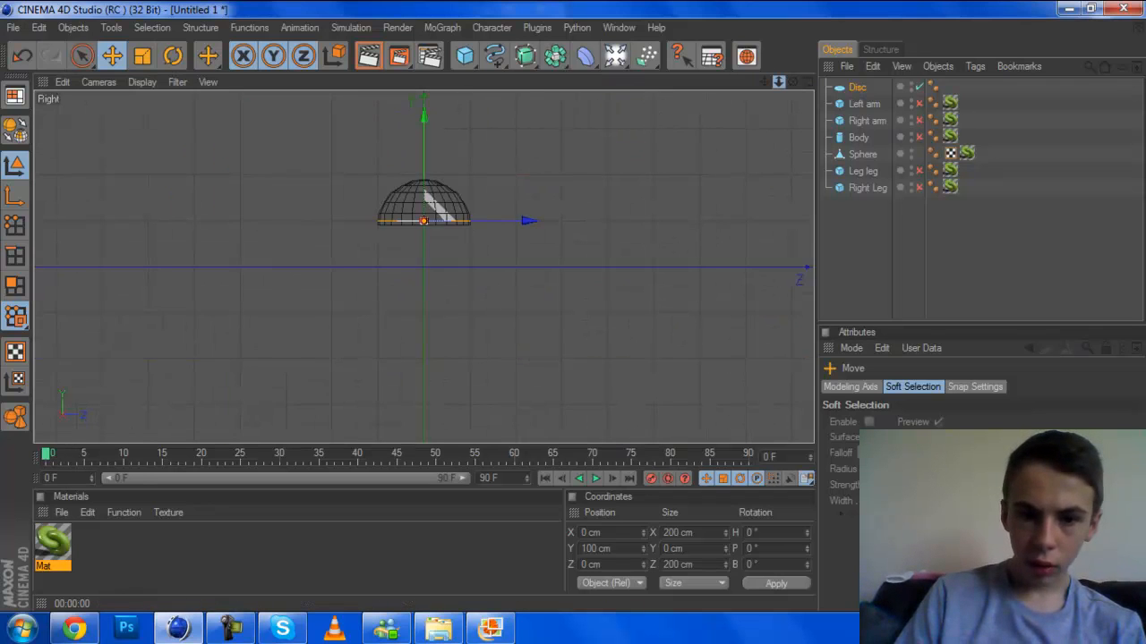
left_click_drag(778, 81, 867, 81)
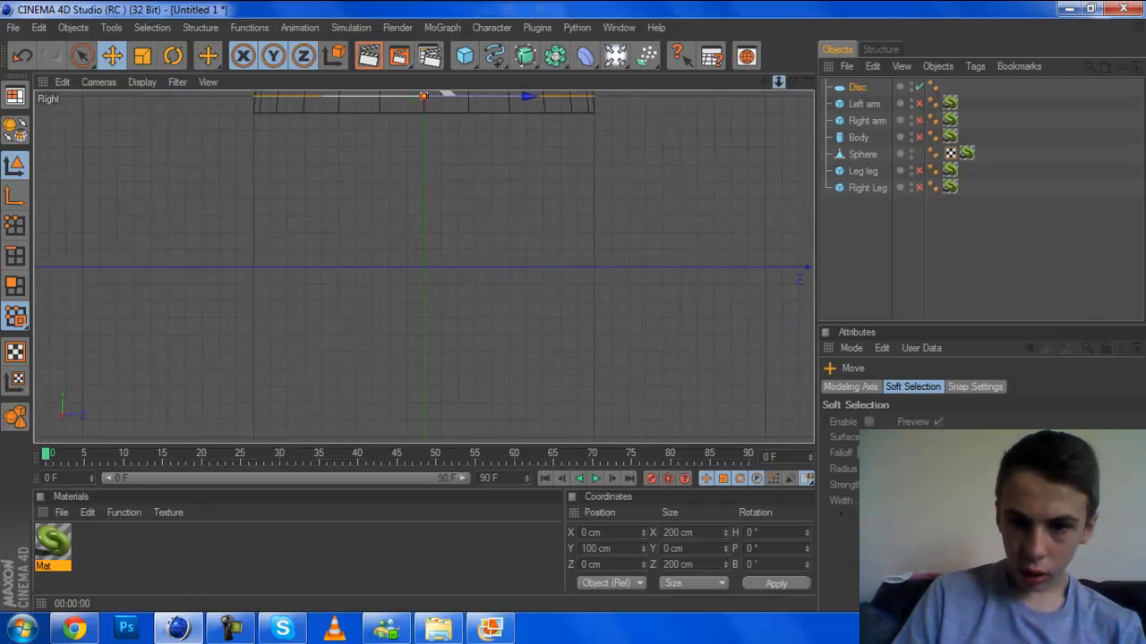
left_click_drag(763, 81, 763, 153)
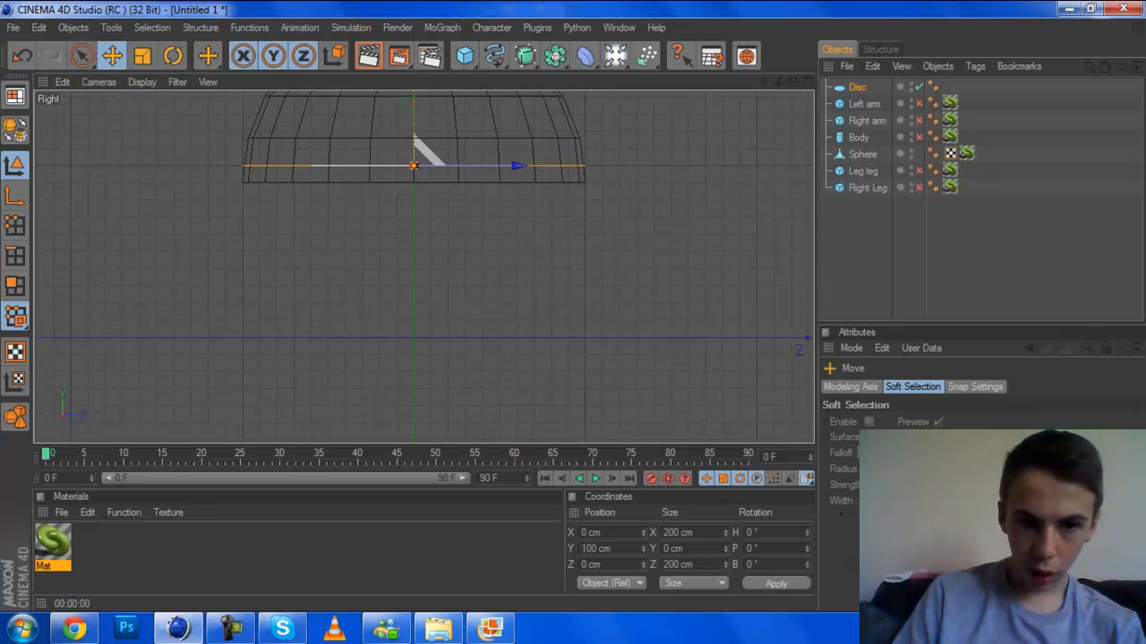
mouse_move(414, 136)
left_mouse_down()
mouse_move(415, 154)
mouse_move(418, 131)
left_mouse_up()
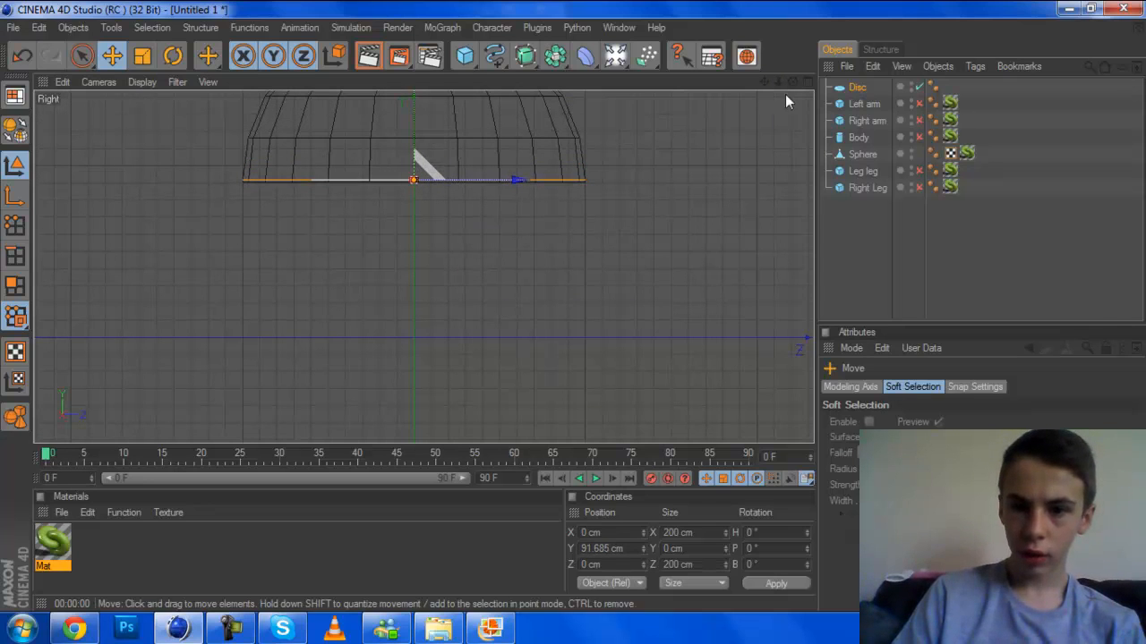
left_click(806, 82)
left_click(415, 80)
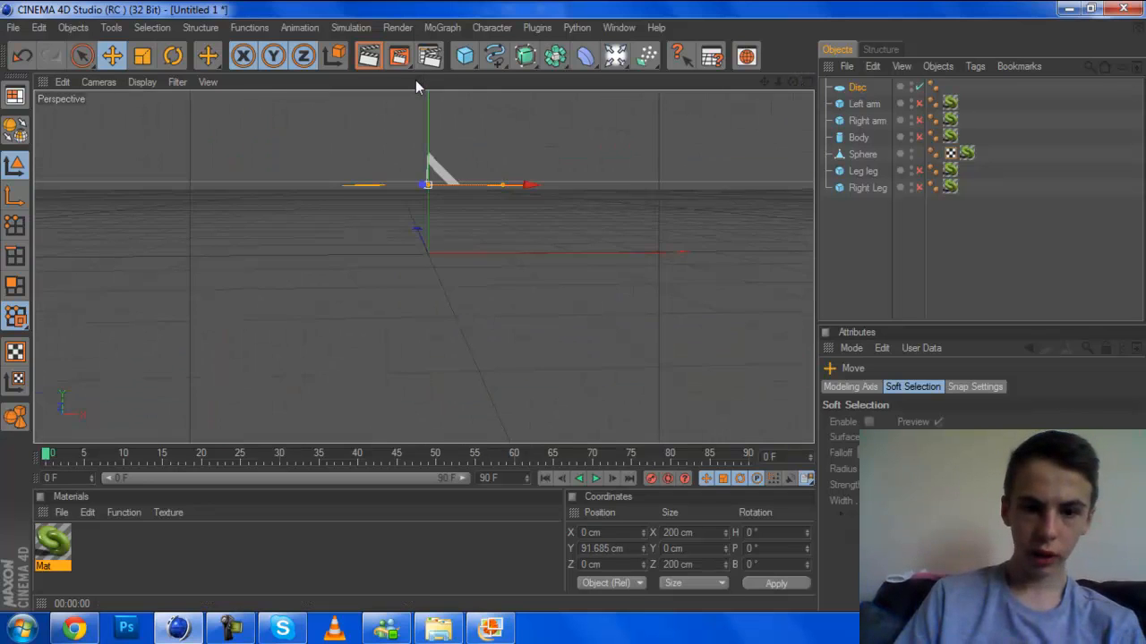
left_click(904, 309)
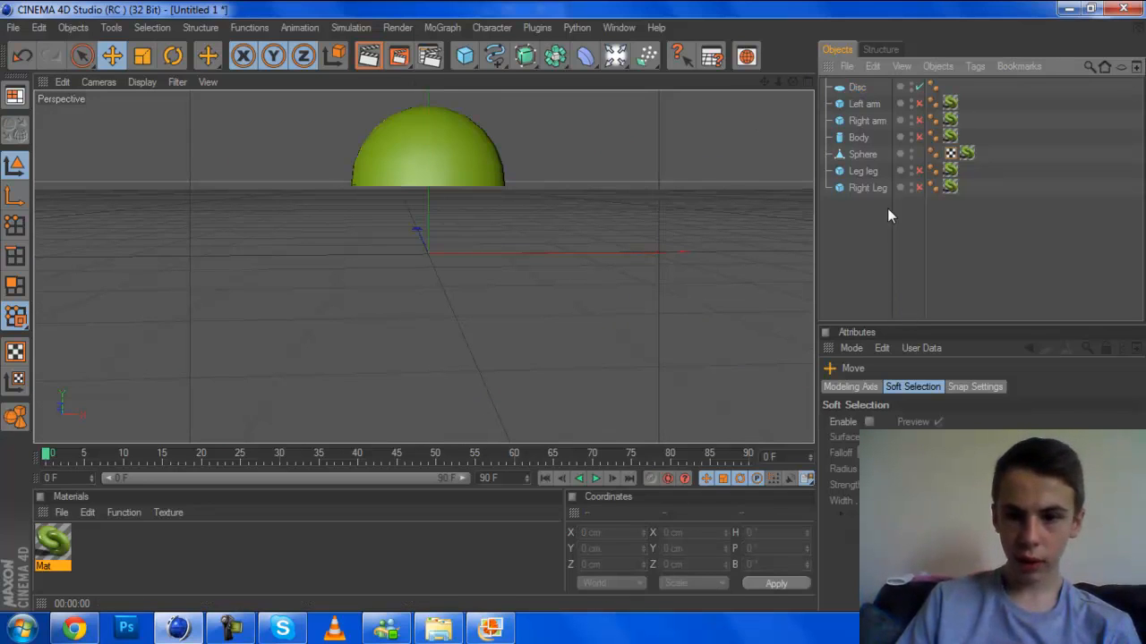
Make the disc editable and merge it with the Sphere using Connect+Delete, dismissing the Windows color scheme dialog
left_click(853, 88)
key("c")
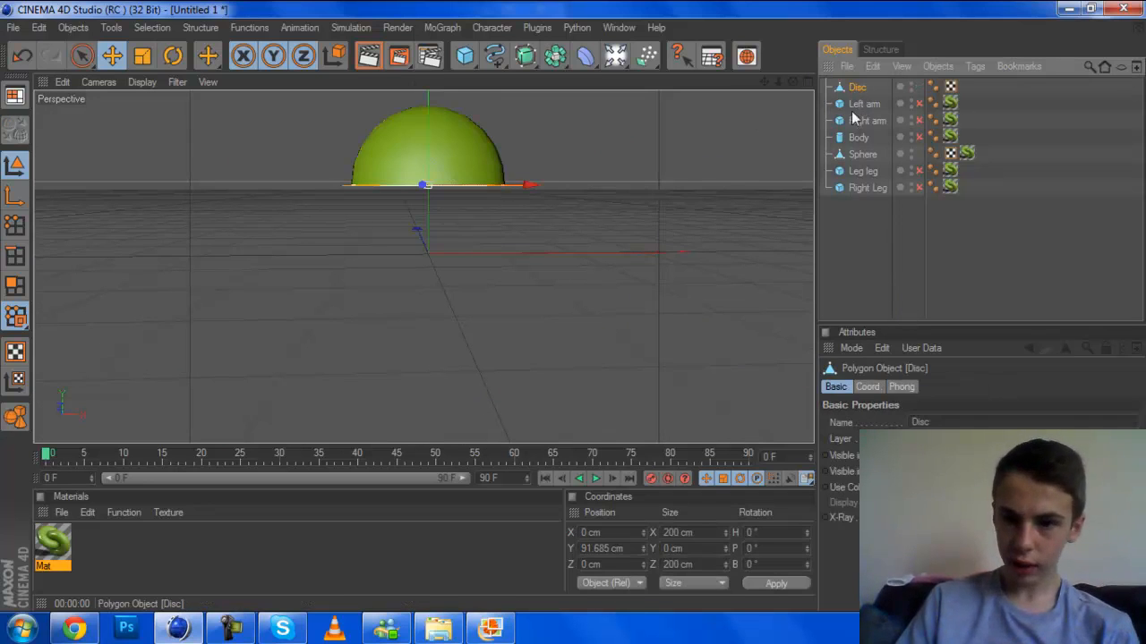
left_click(860, 155, "ctrl")
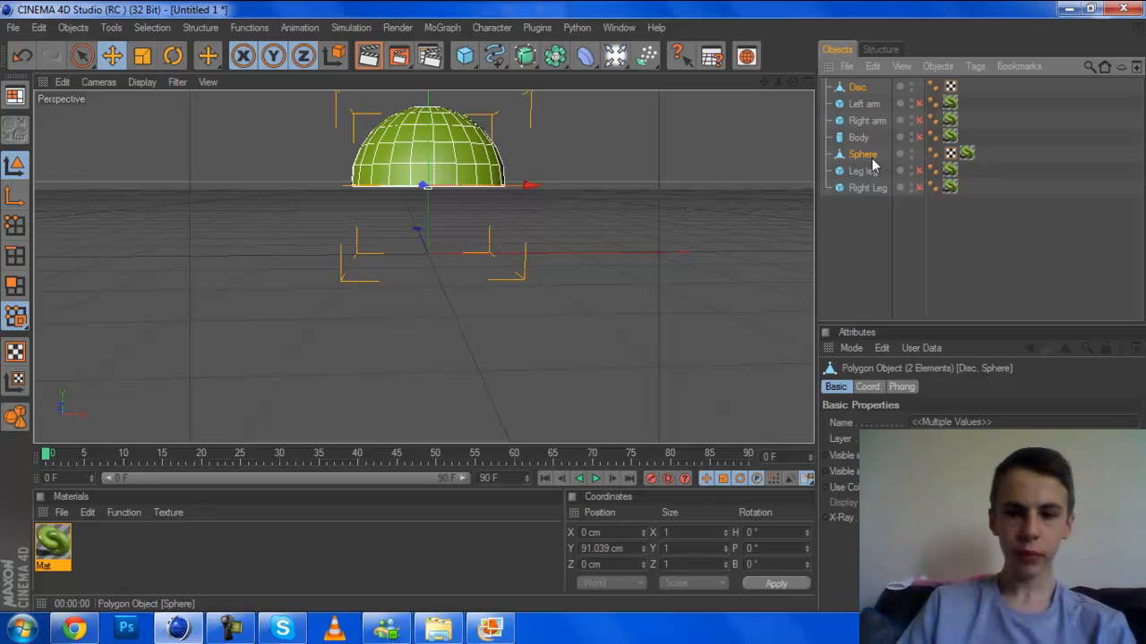
right_click(873, 165)
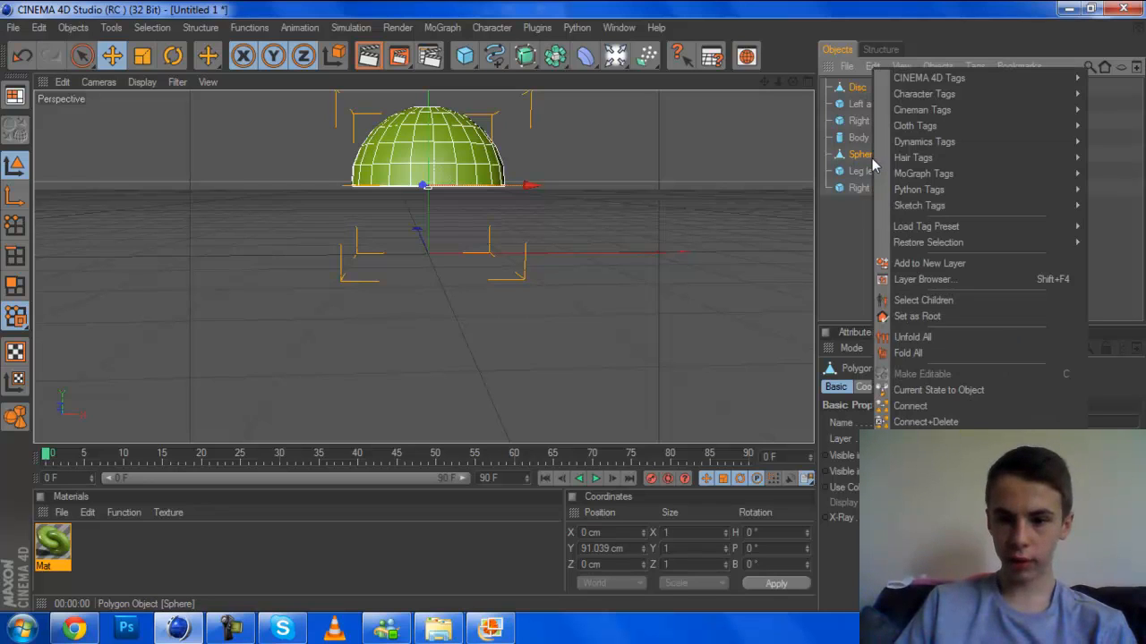
left_click(938, 422)
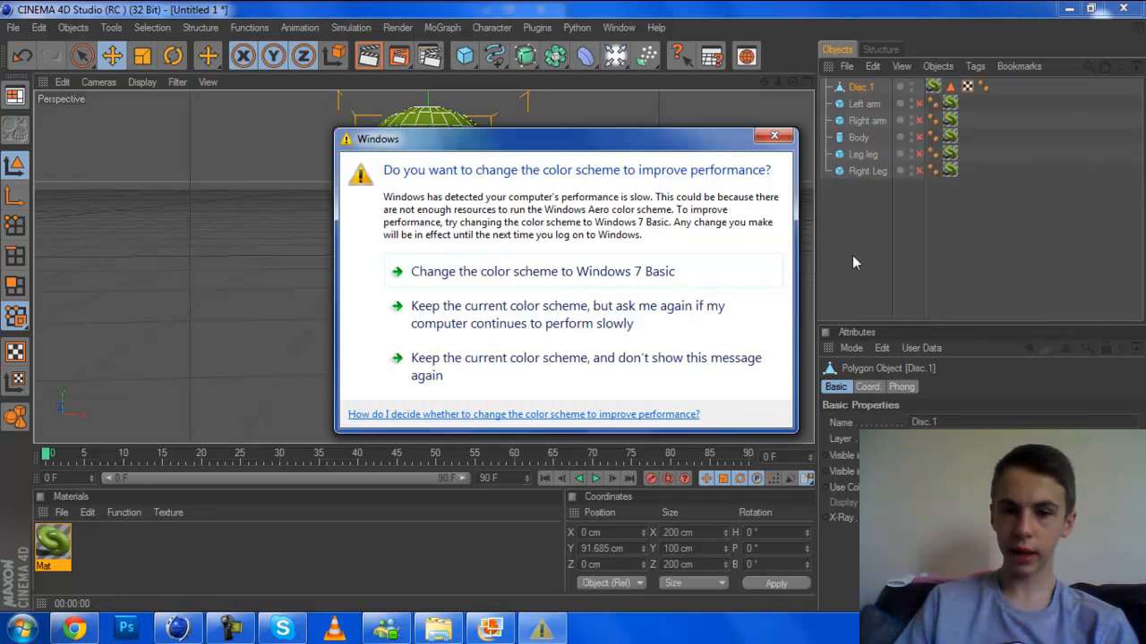
left_click(775, 135)
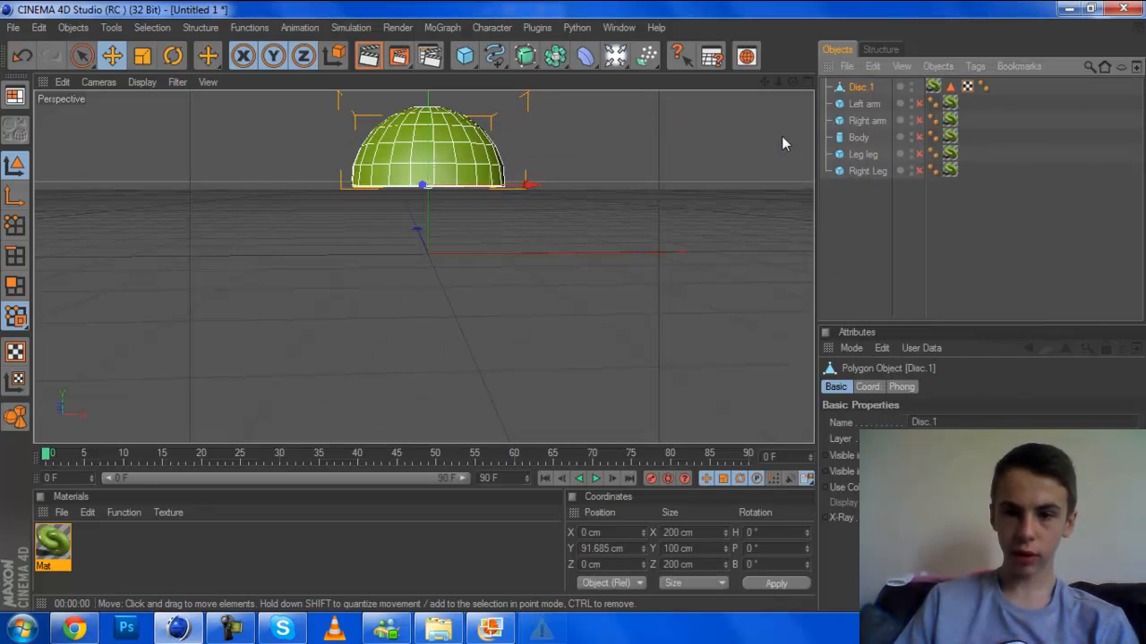
Rename the merged dome and disc object as Head
left_click(890, 249)
double_click(862, 86)
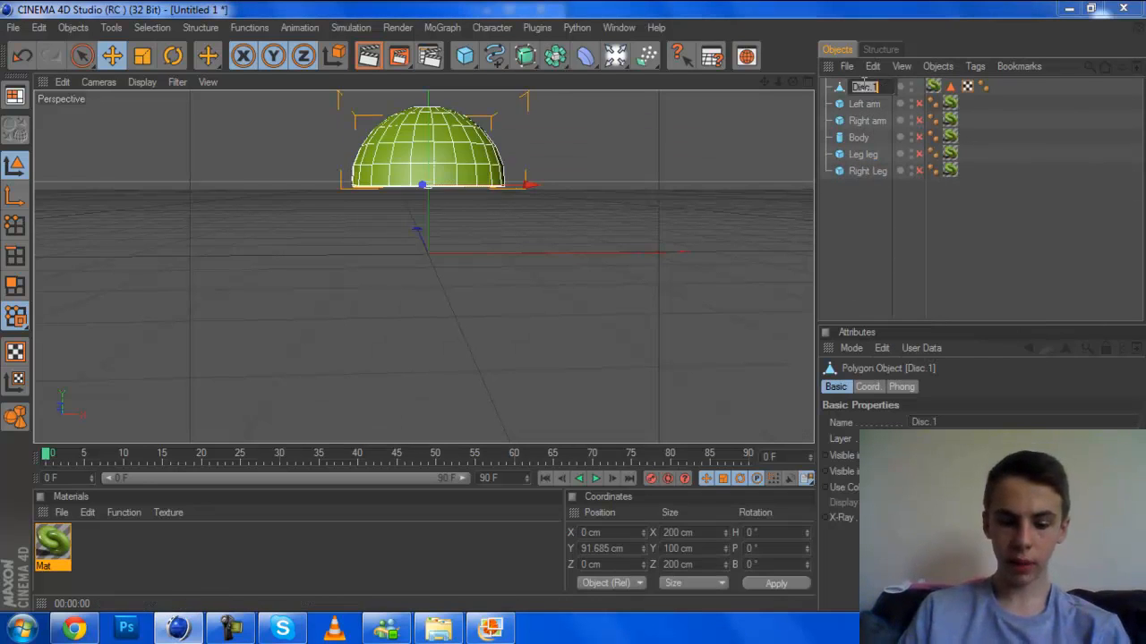
type("Head")
key("Return")
left_click(858, 219)
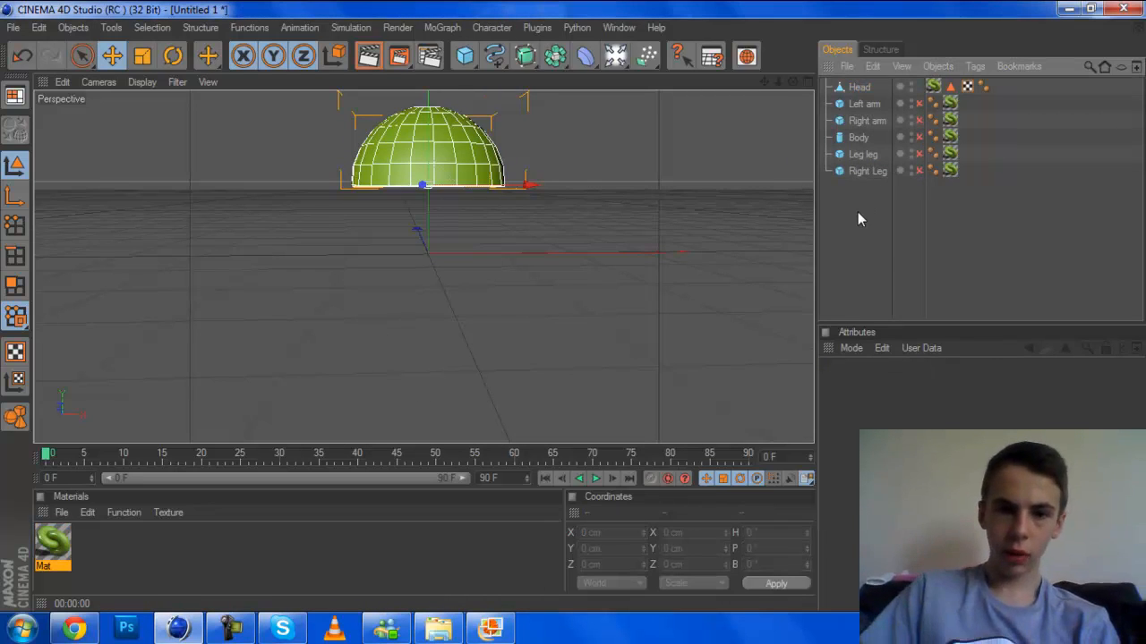
left_click(461, 60)
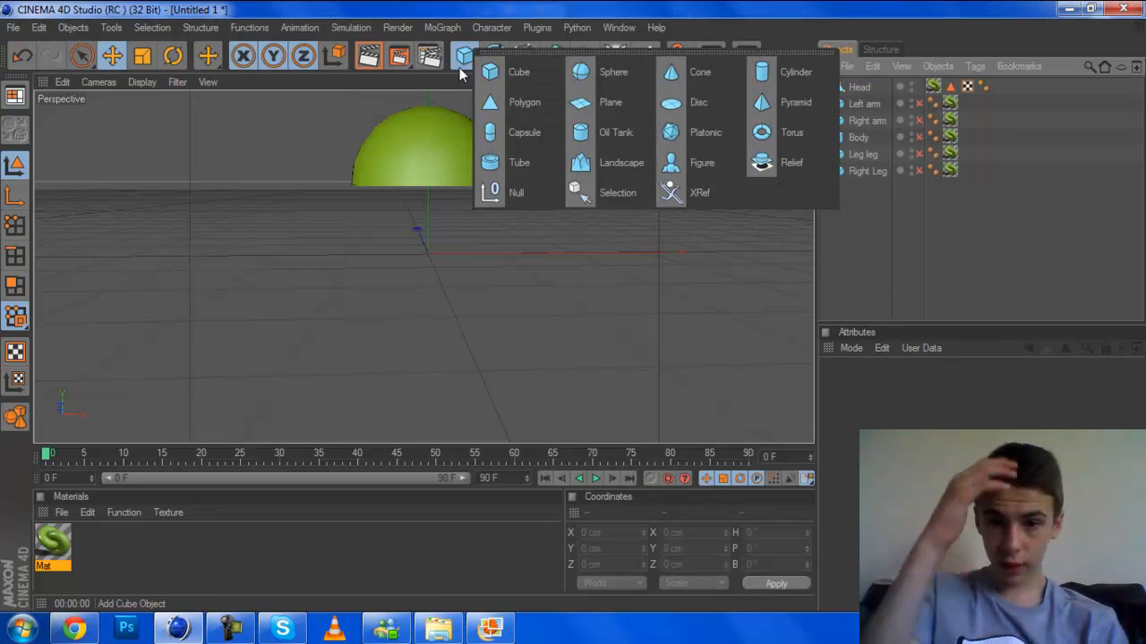
left_click(783, 80)
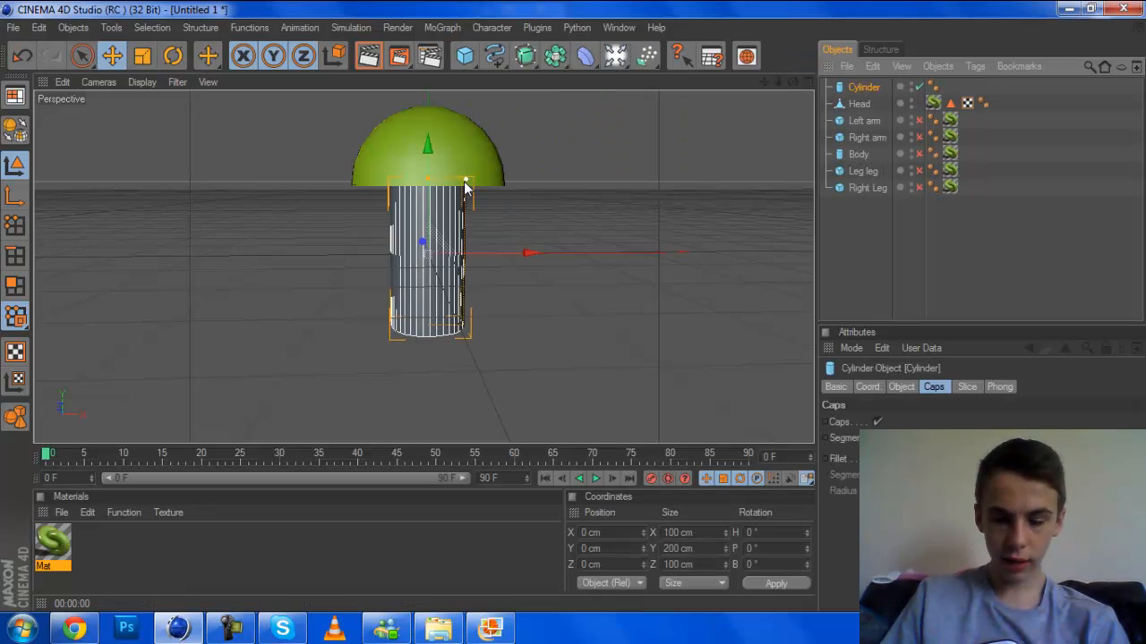
left_click(884, 245)
left_click(877, 81)
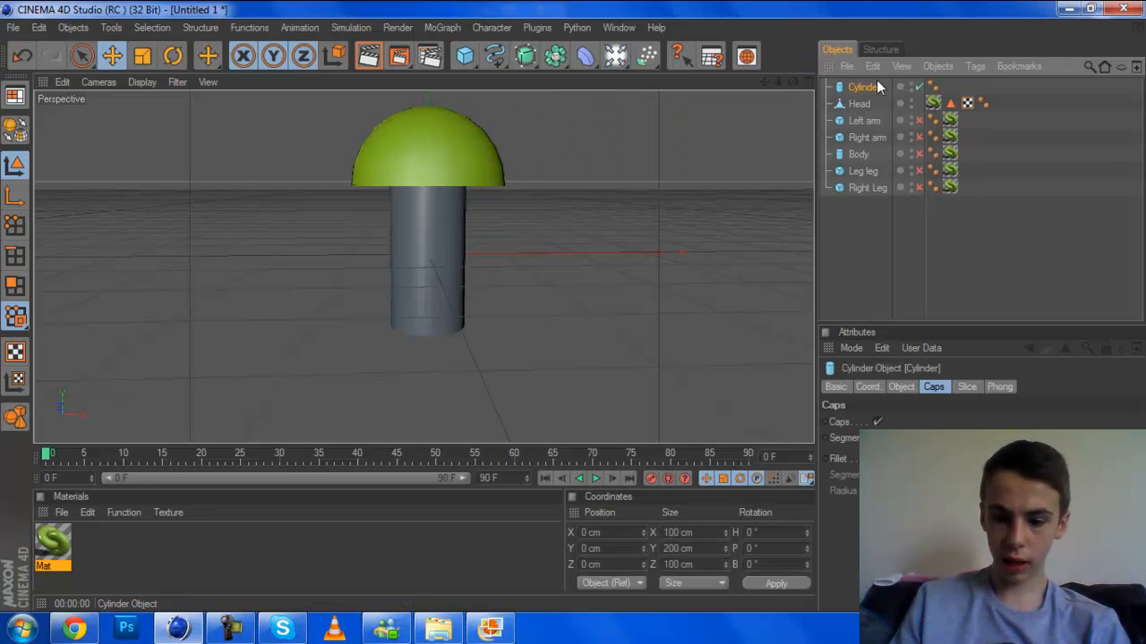
key("Delete")
Add a cylinder primitive with a radius of 15 cm and a height of 100 cm
left_click(470, 67)
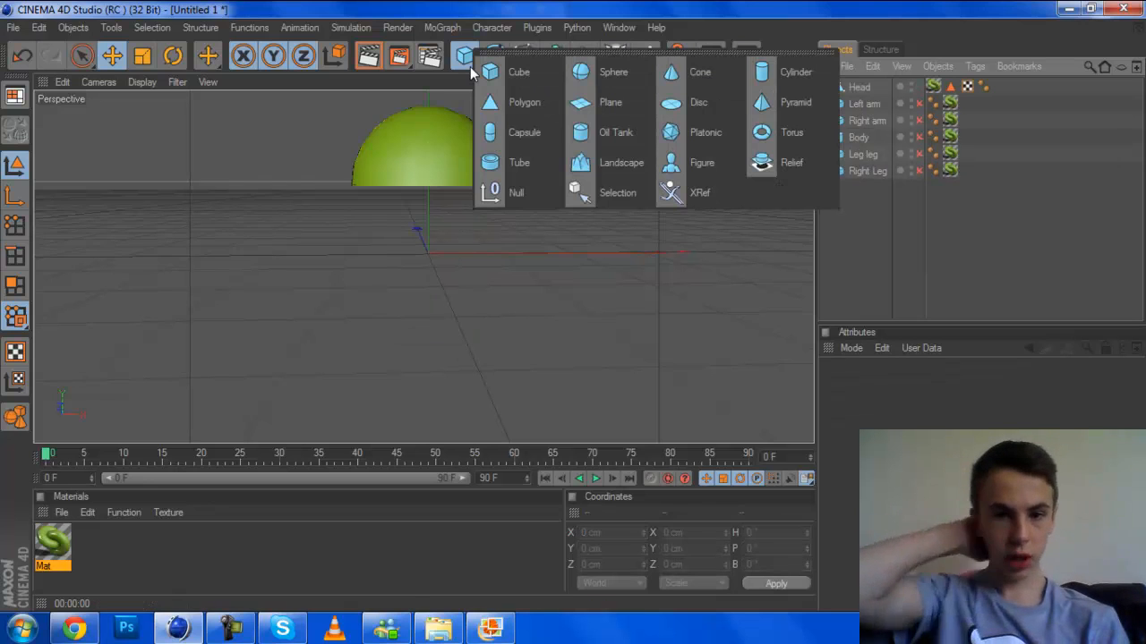
left_click(780, 76)
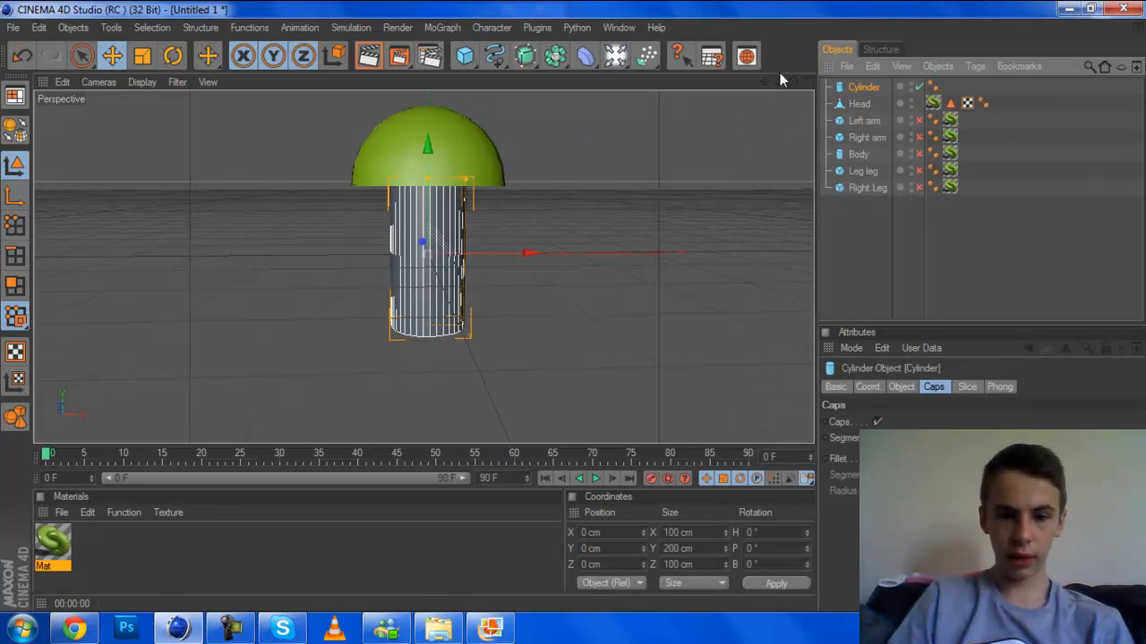
left_click(904, 387)
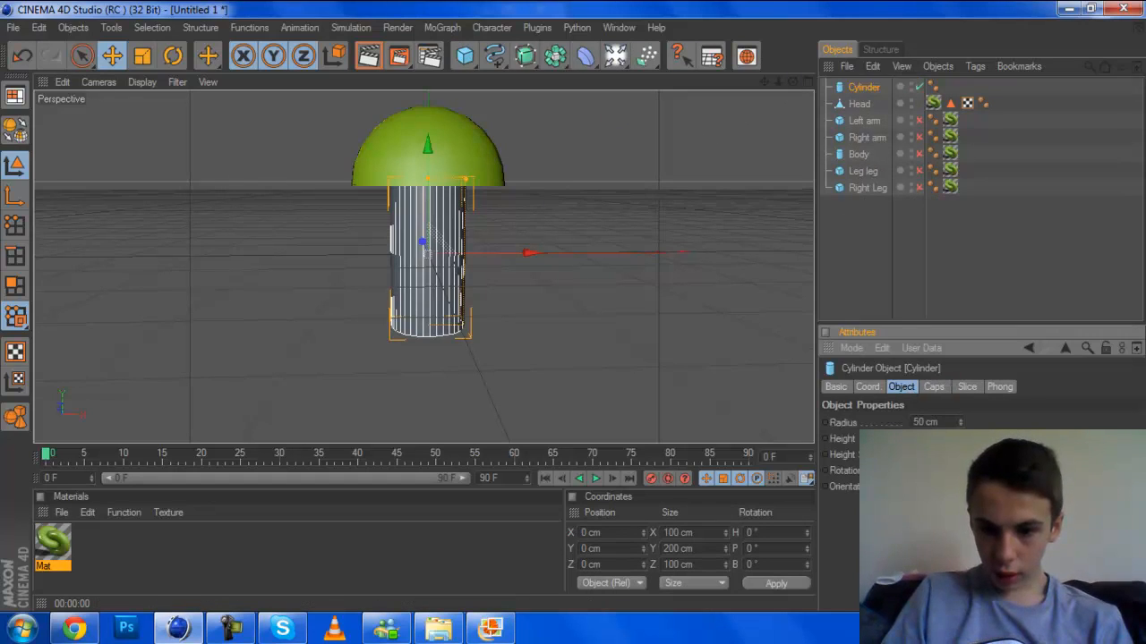
left_click_drag(466, 253, 435, 239)
left_click_drag(961, 422, 903, 422)
type("15")
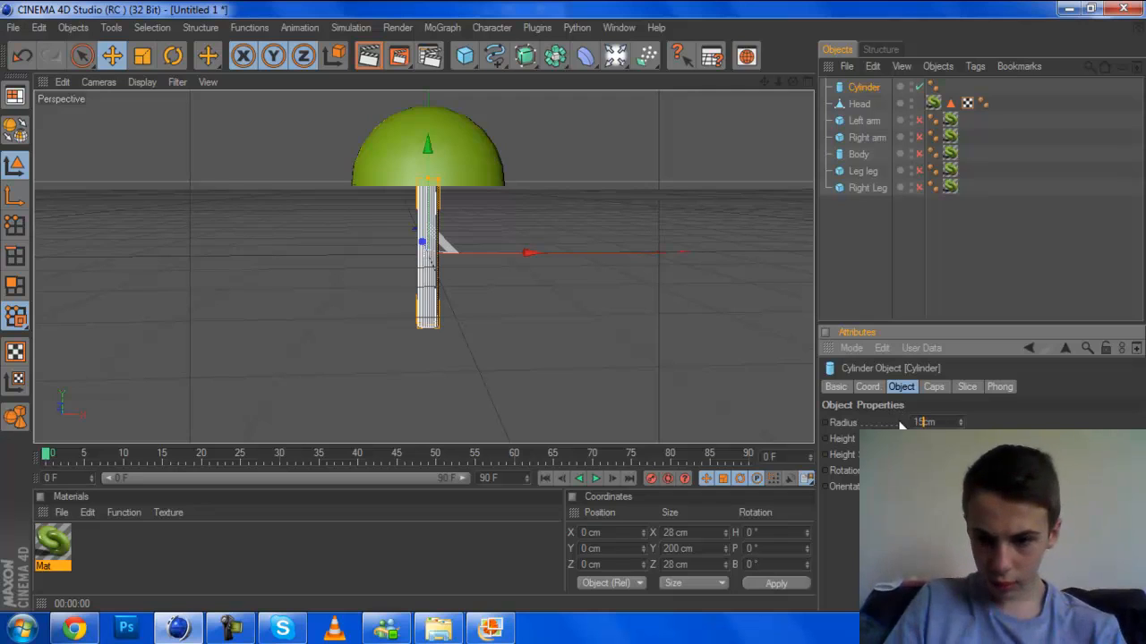
key("Return")
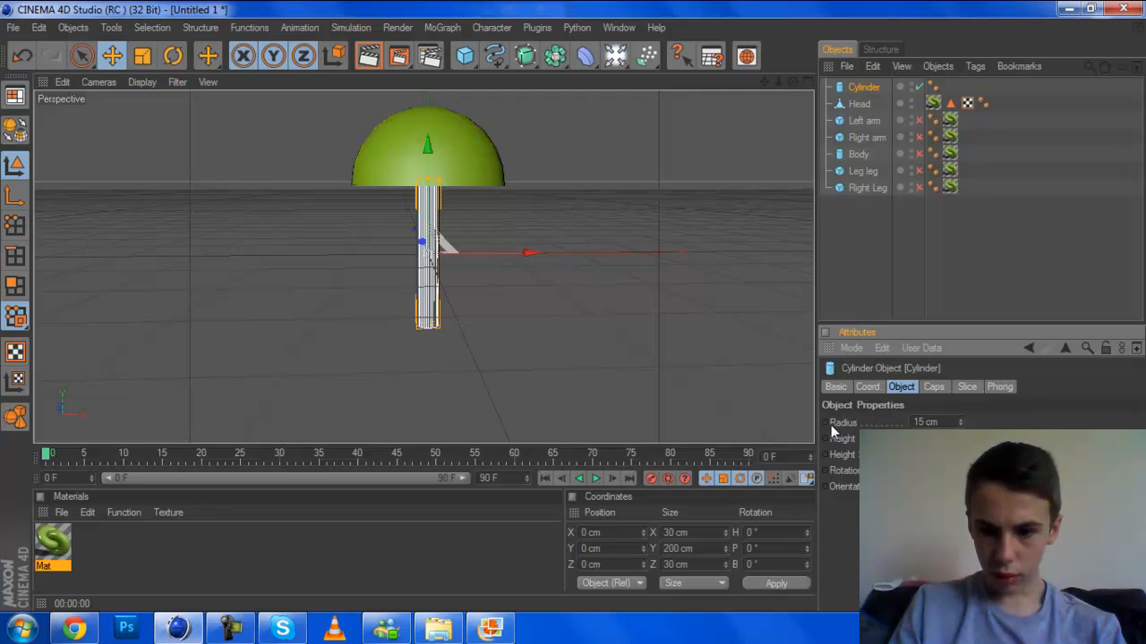
type("100")
key("Return")
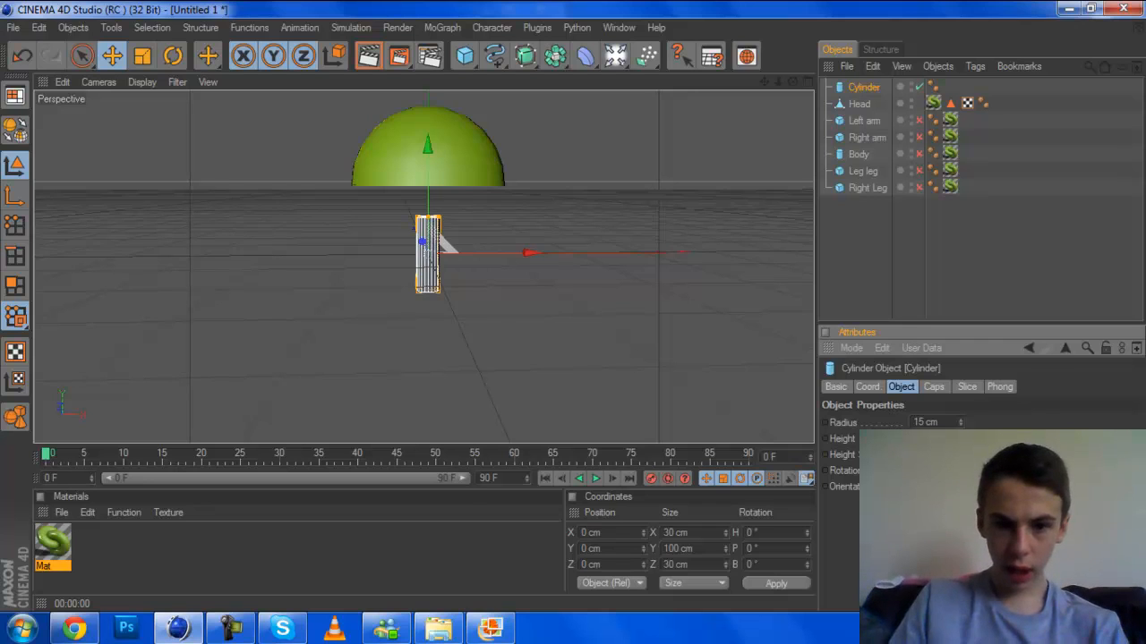
Rotate the cylinder to a 90° pitch and move it up into the head dome, to about X -15.2 cm and Y 138.6 cm
left_click(172, 56)
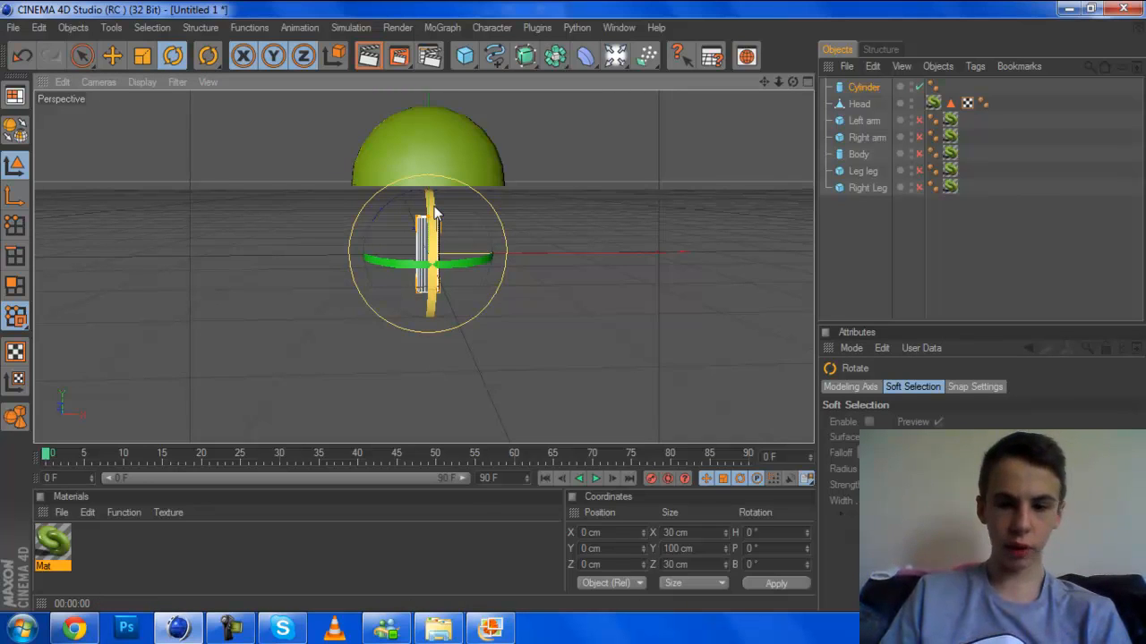
left_click_drag(433, 212, 437, 285)
left_click(112, 56)
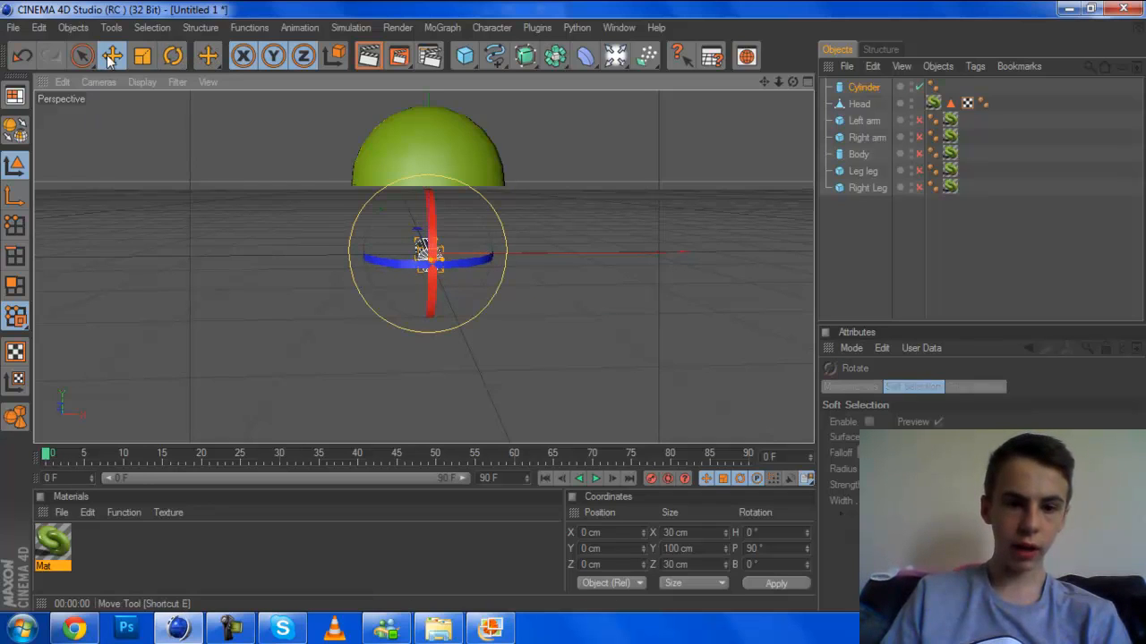
left_click_drag(429, 183, 432, 109)
left_click_drag(529, 149, 515, 149)
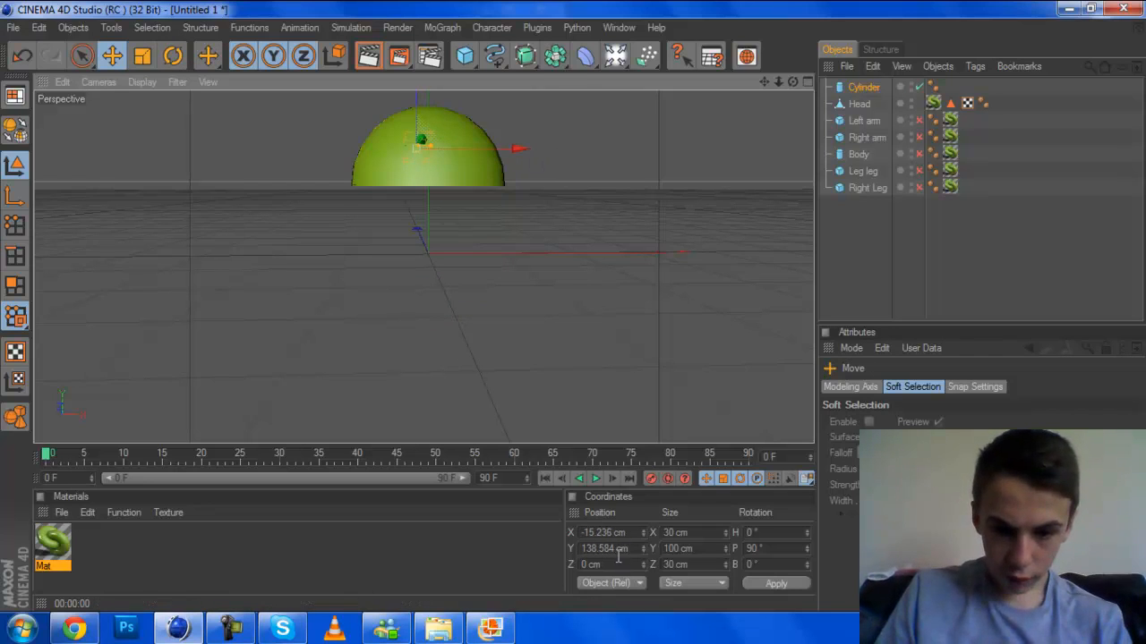
Set the cylinder's position to X -15 cm and Y 140 cm
double_click(624, 548)
type("140")
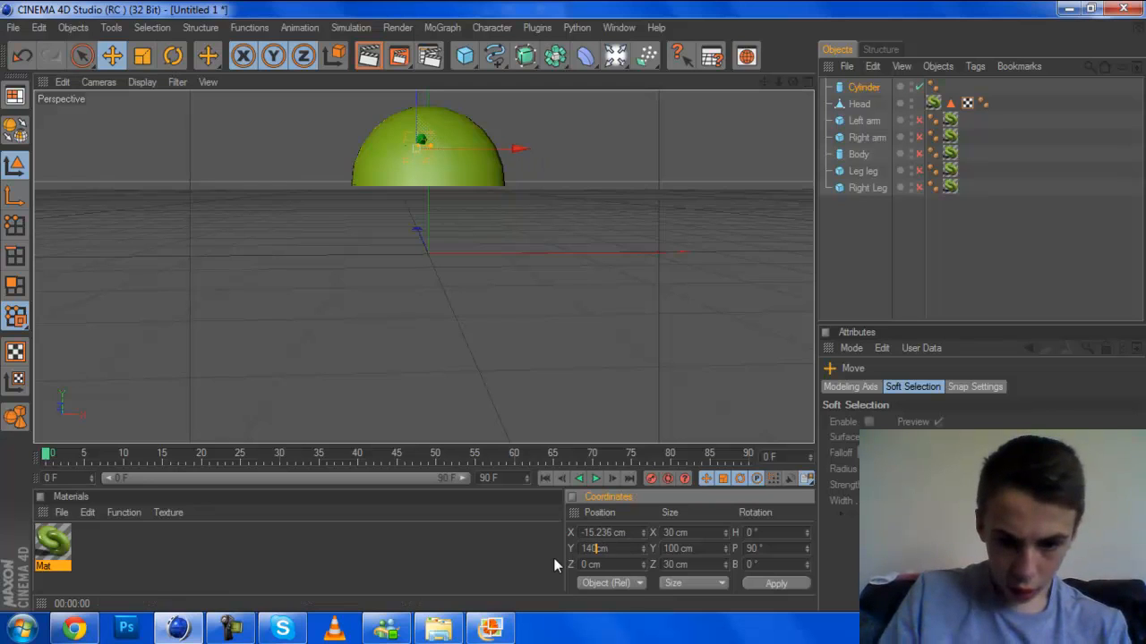
double_click(616, 533)
type("-10")
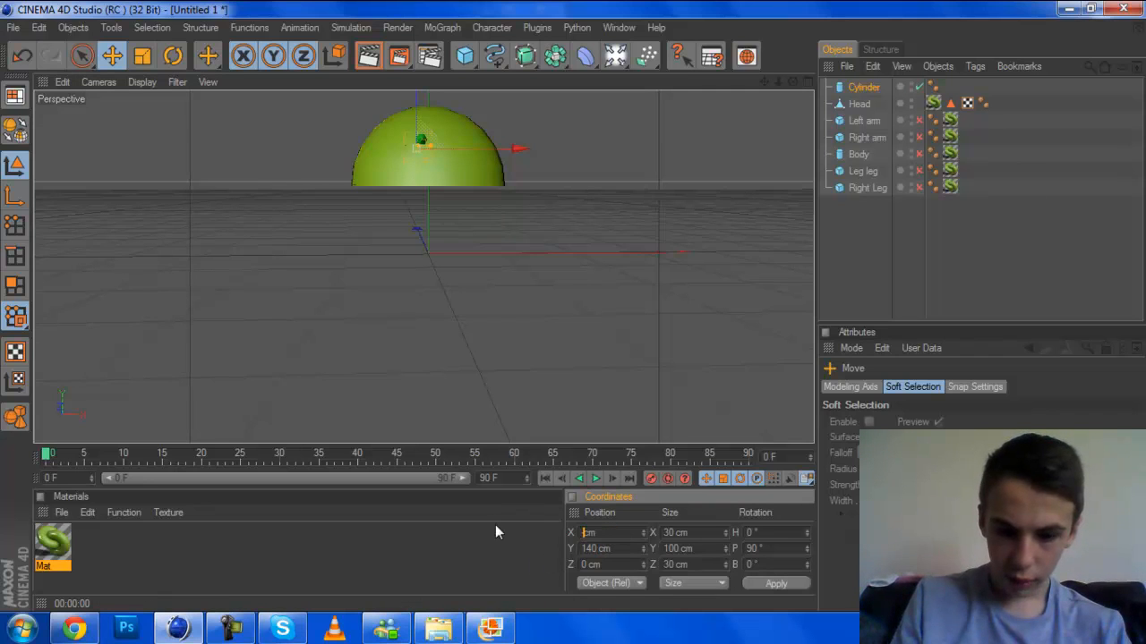
key("BackSpace")
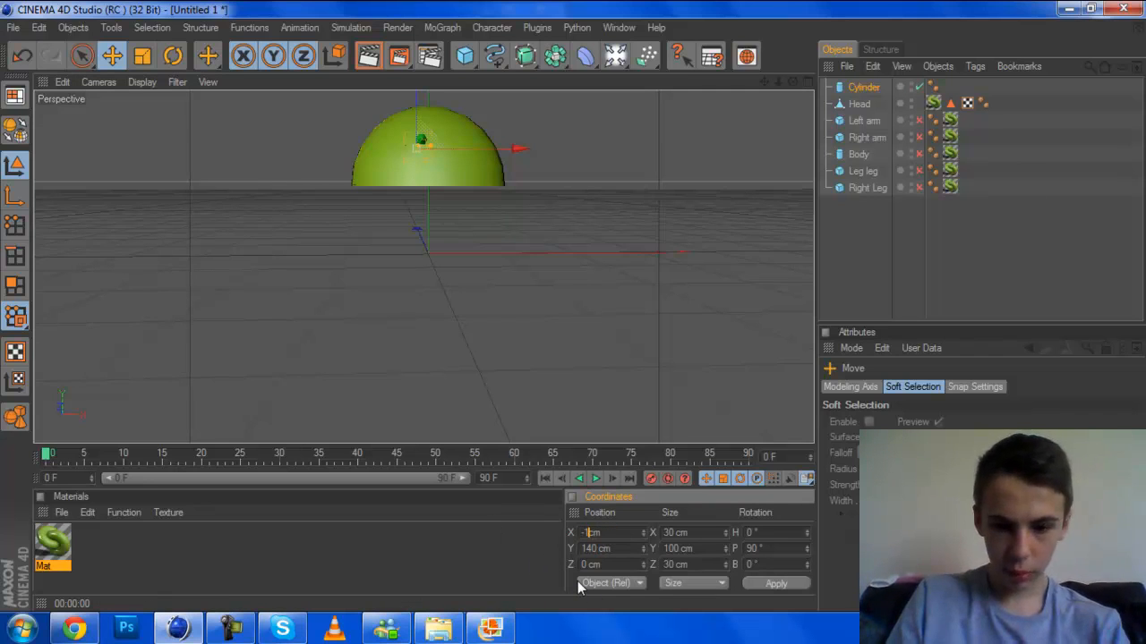
type("5")
left_click(764, 587)
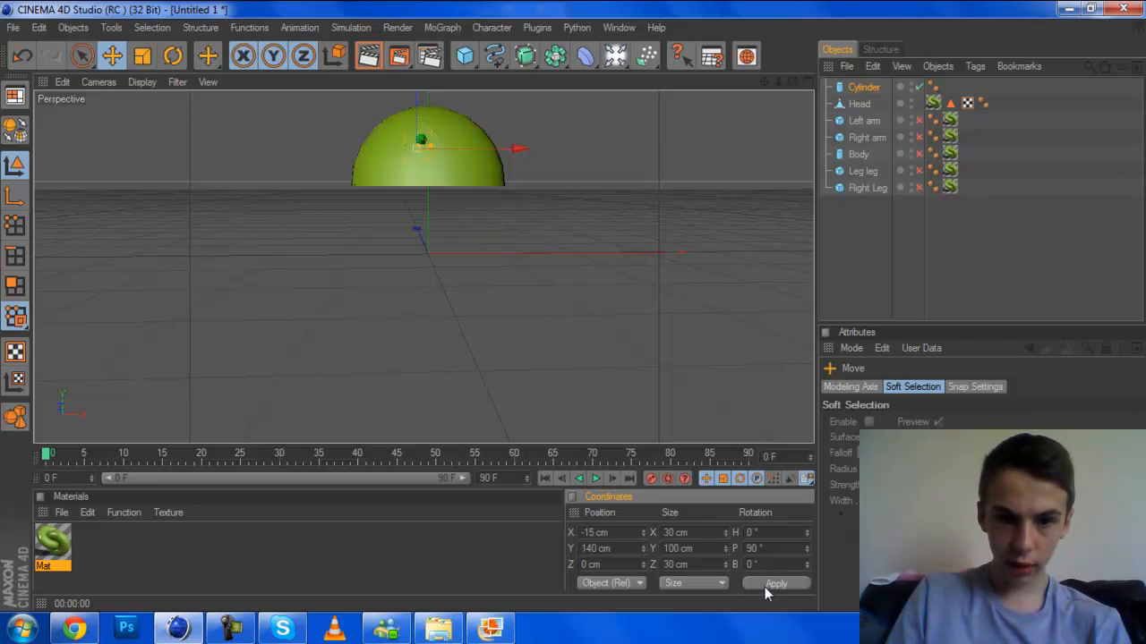
Move the cylinder forward through the front of the dome and set its Z position to -55 cm
left_click_drag(793, 81, 855, 106)
left_click_drag(500, 163, 544, 169)
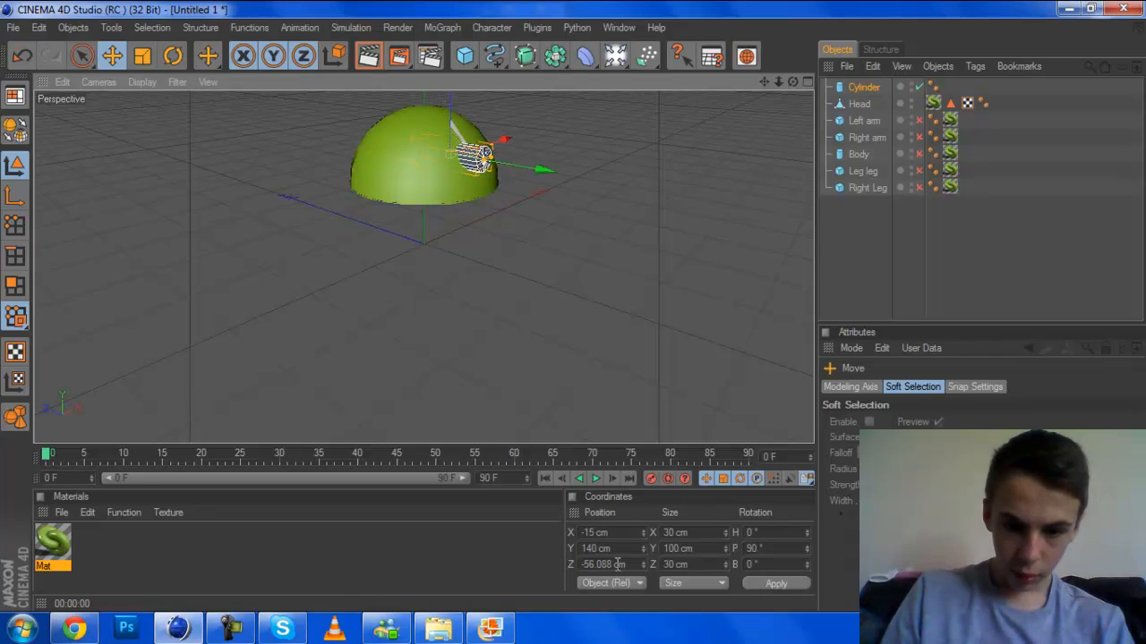
left_click(617, 564)
type("-55")
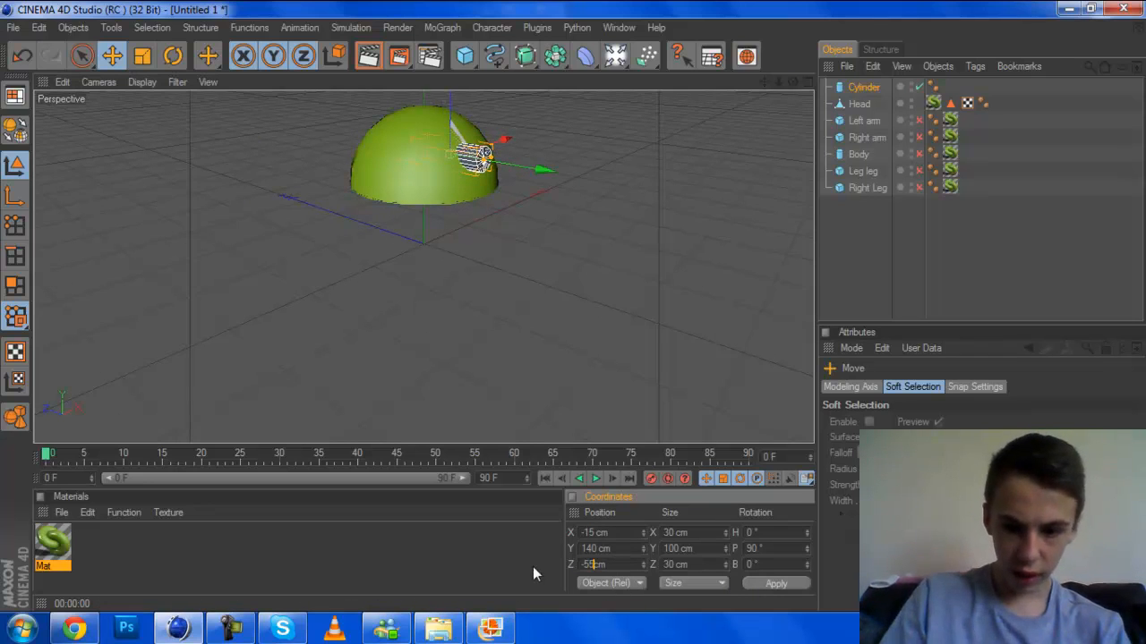
left_click(752, 587)
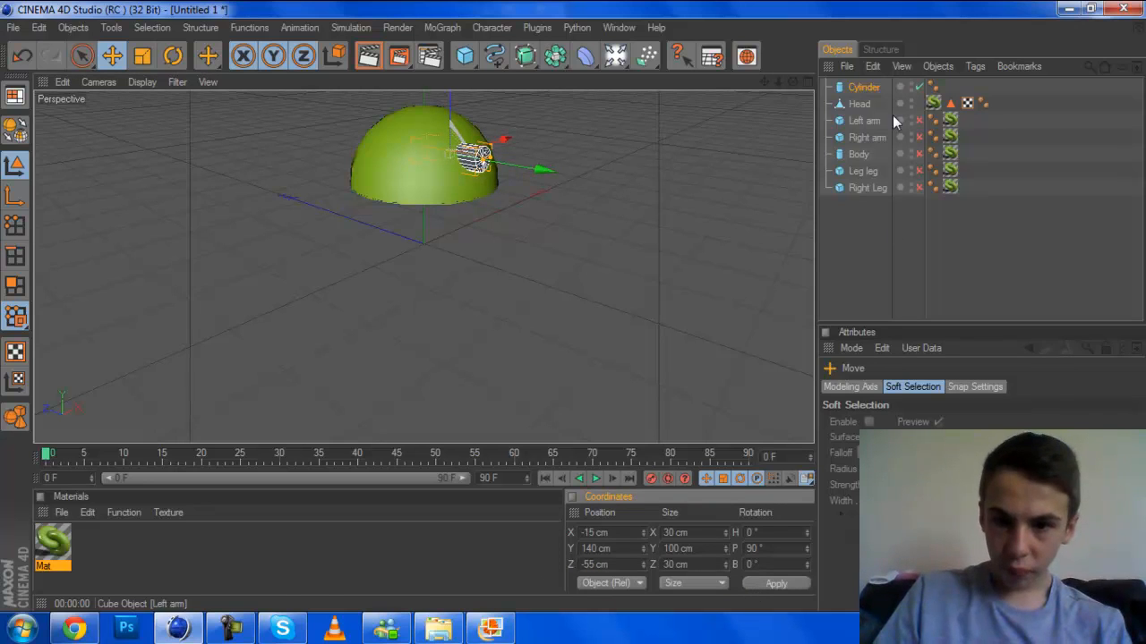
Shift the cylinder sideways along the dome's front and set its X position to -30 cm
left_click_drag(793, 84, 806, 86)
left_click_drag(793, 81, 794, 84)
left_click_drag(555, 153, 541, 153)
double_click(608, 533)
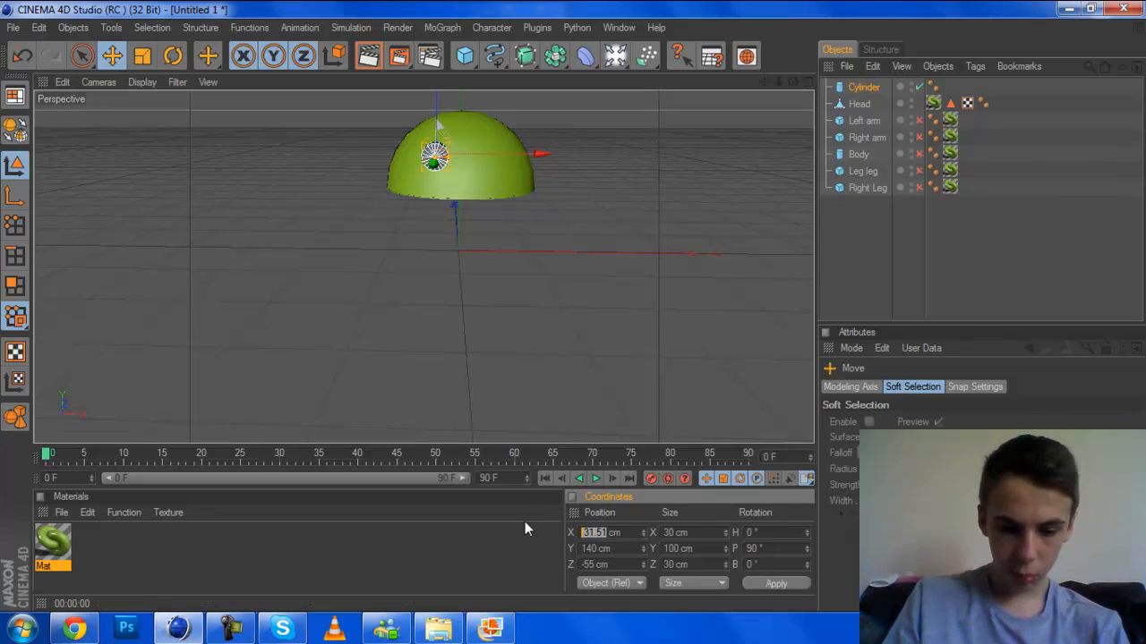
type("-30")
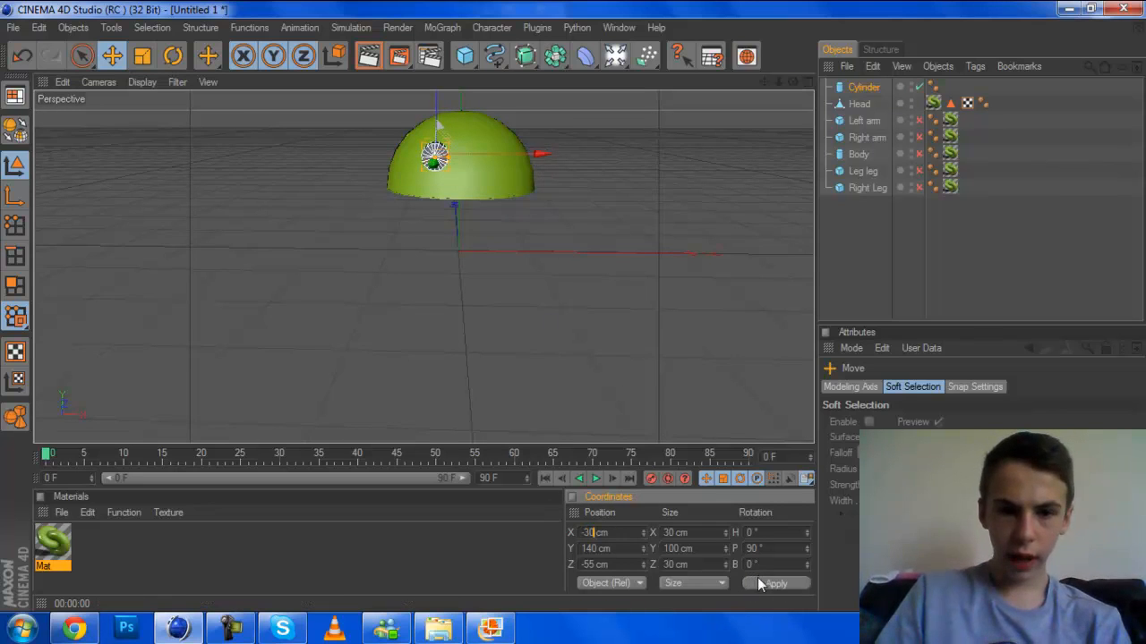
left_click(759, 582)
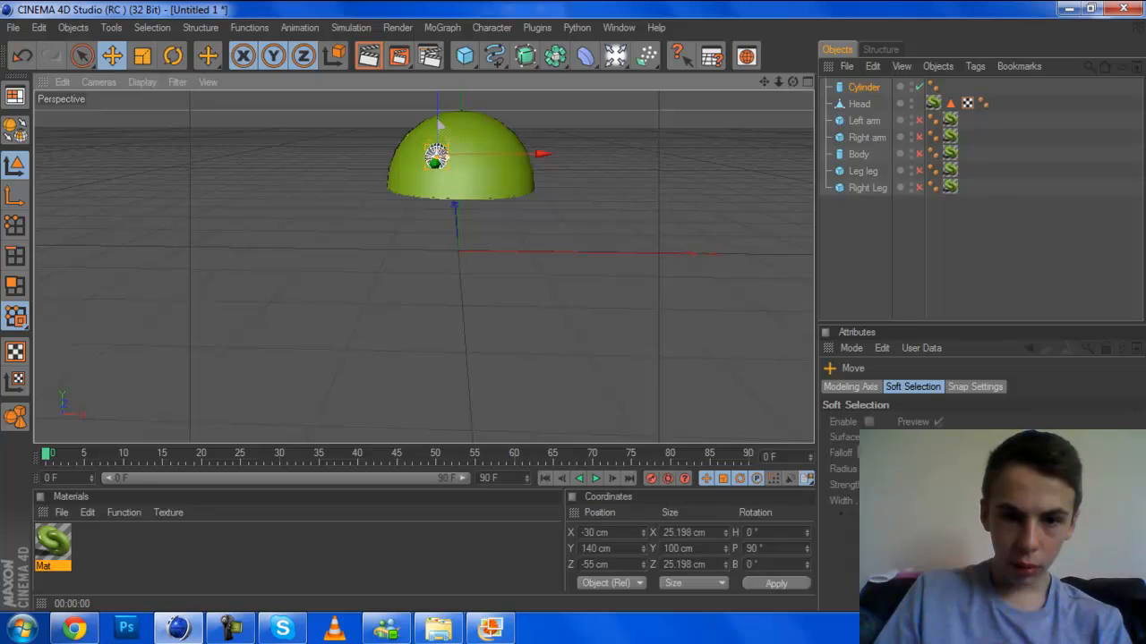
Reduce the cylinder's radius to 10 cm
left_click(863, 88)
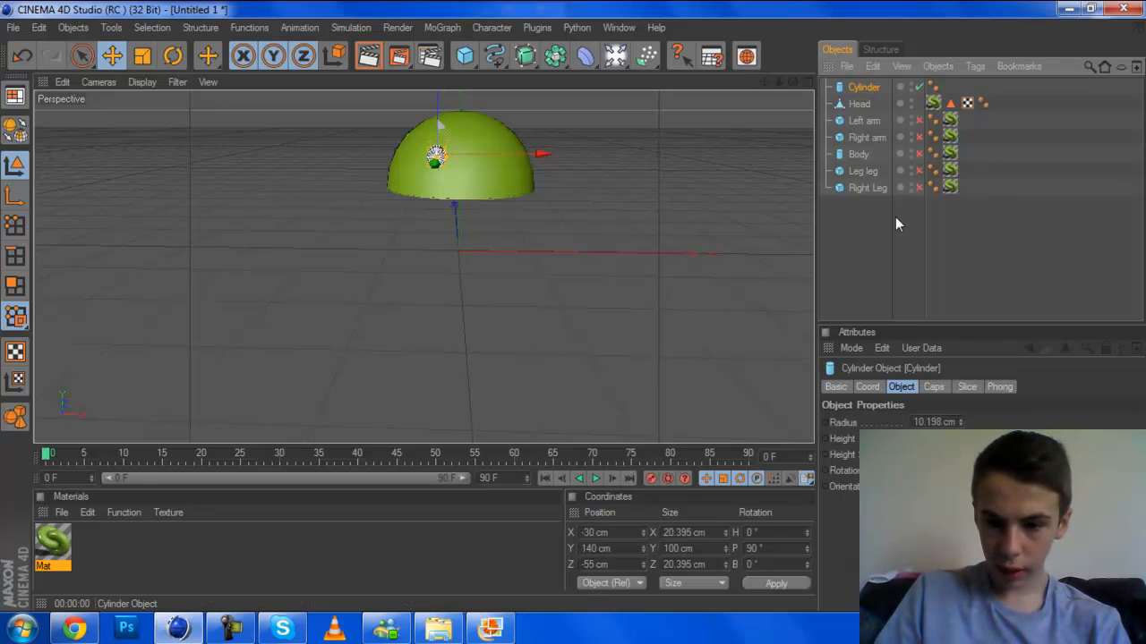
double_click(935, 422)
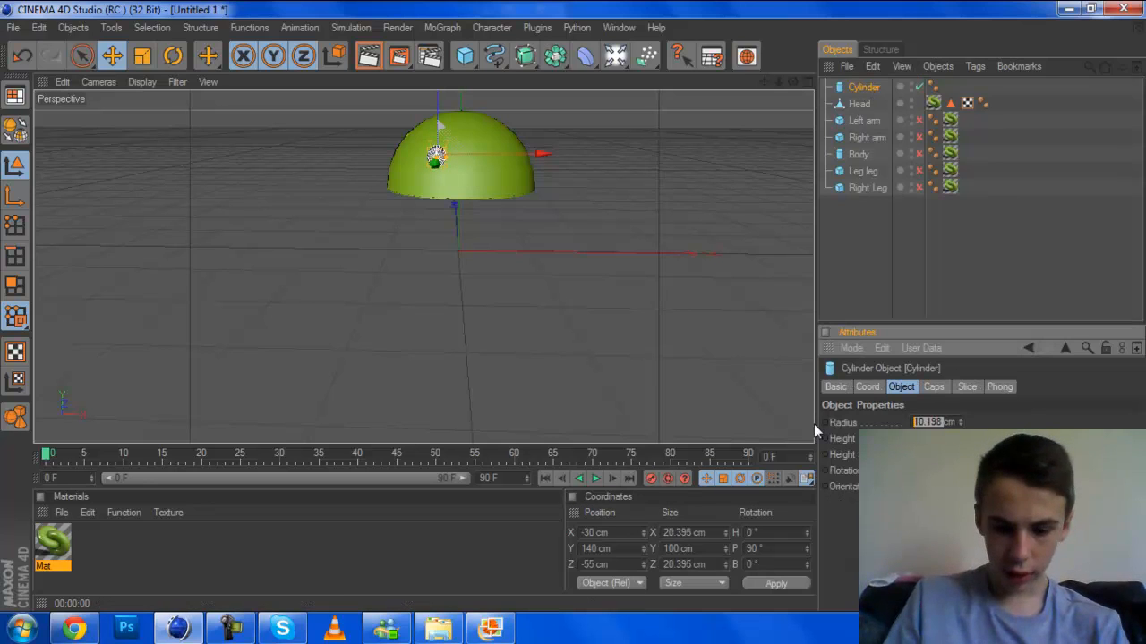
type("10")
key("Return")
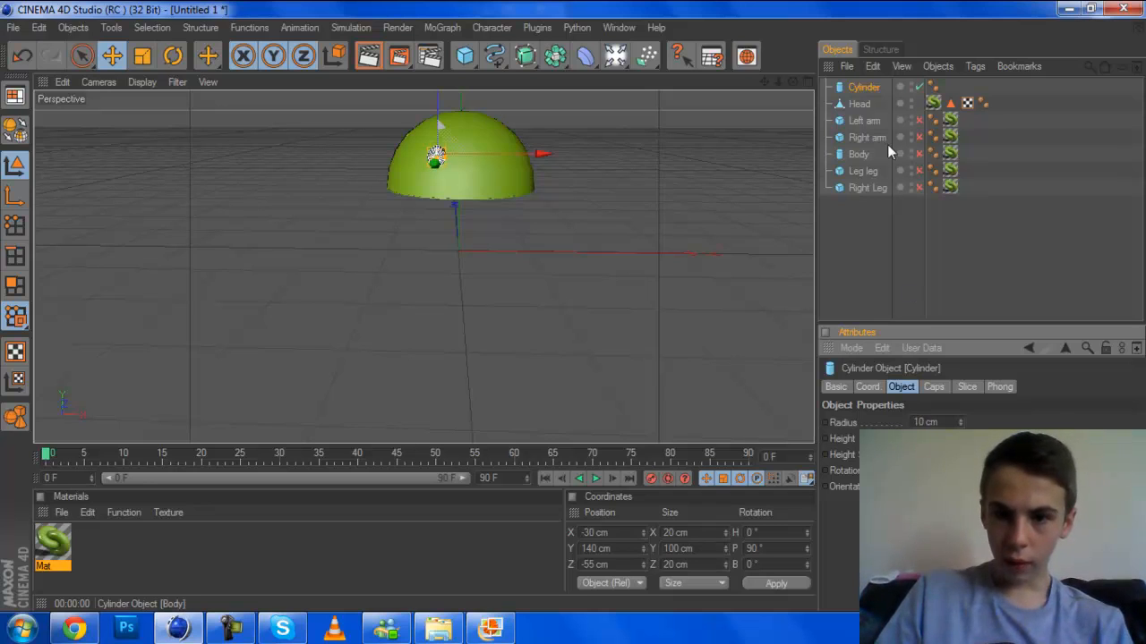
Duplicate the eye cylinder, shift the copy across the front of the dome and set its X position to 40 cm
left_click_drag(854, 90, 848, 99, "ctrl")
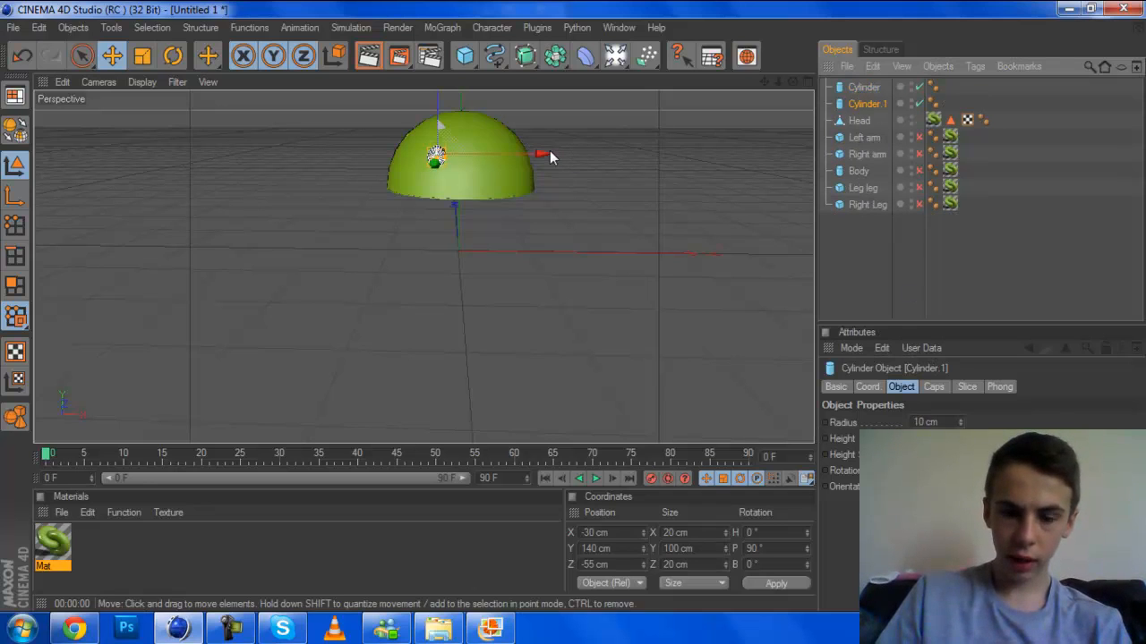
left_click_drag(550, 152, 609, 153)
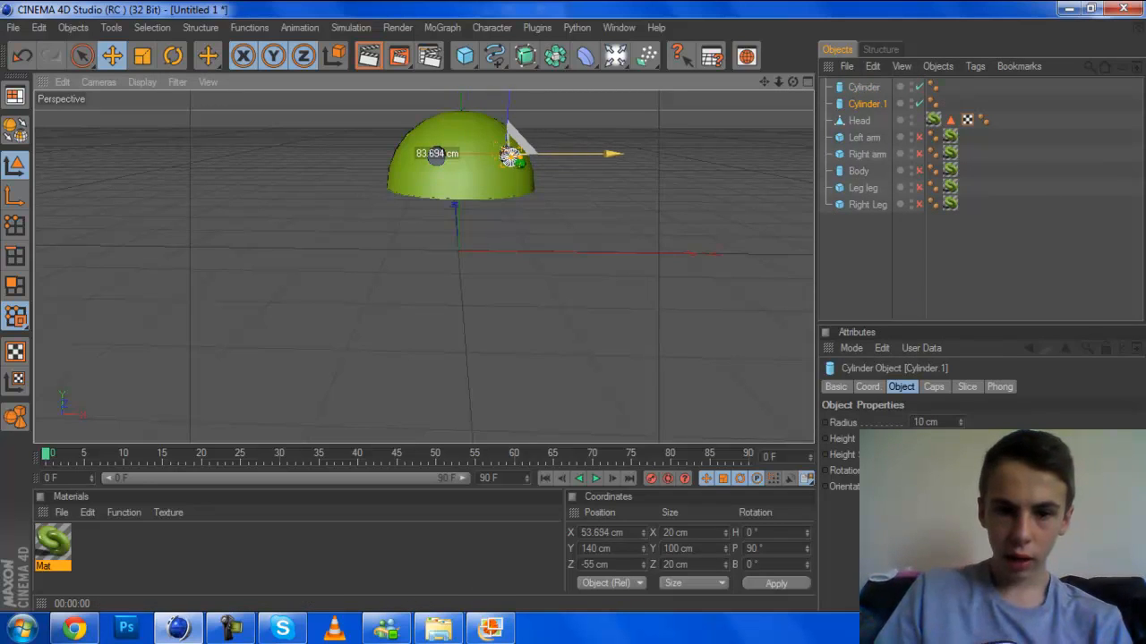
double_click(596, 532)
type("3")
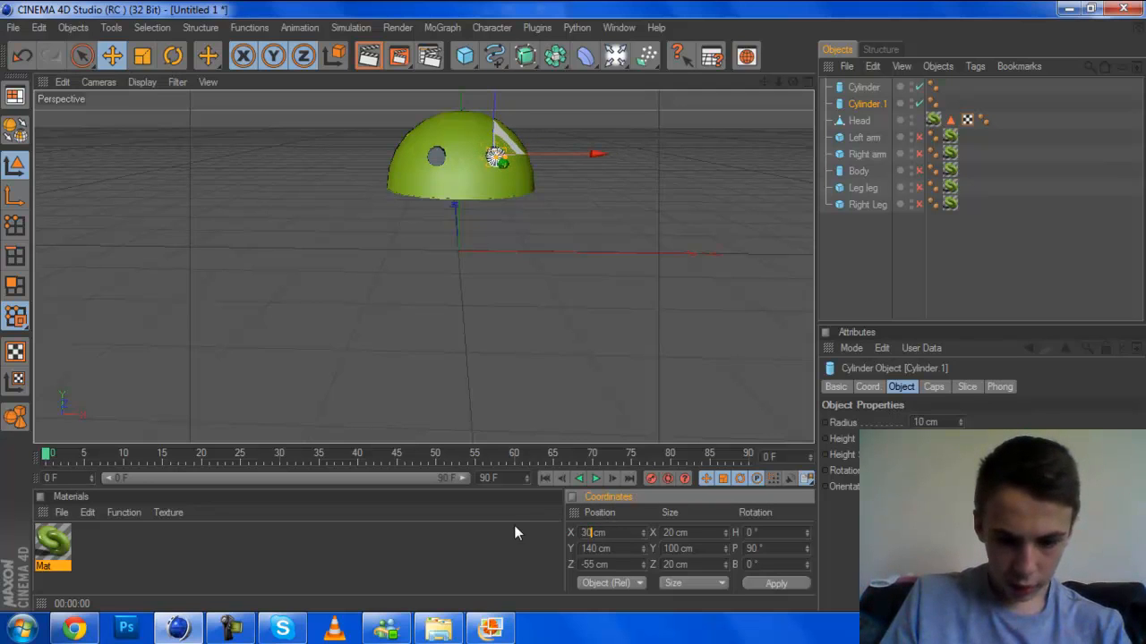
type("0")
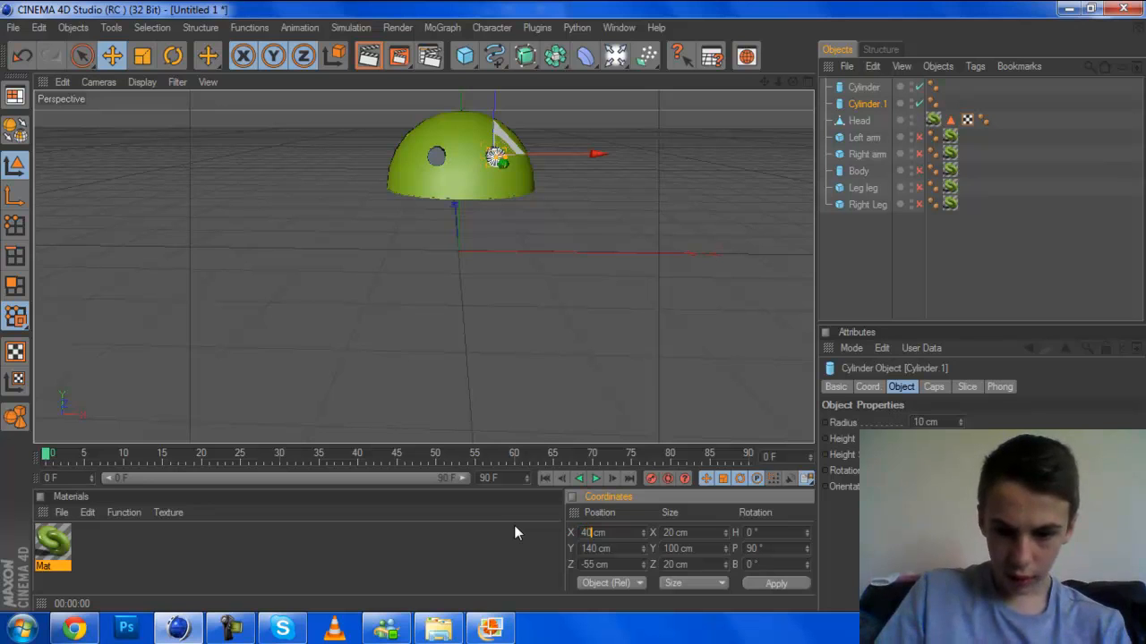
left_click(765, 582)
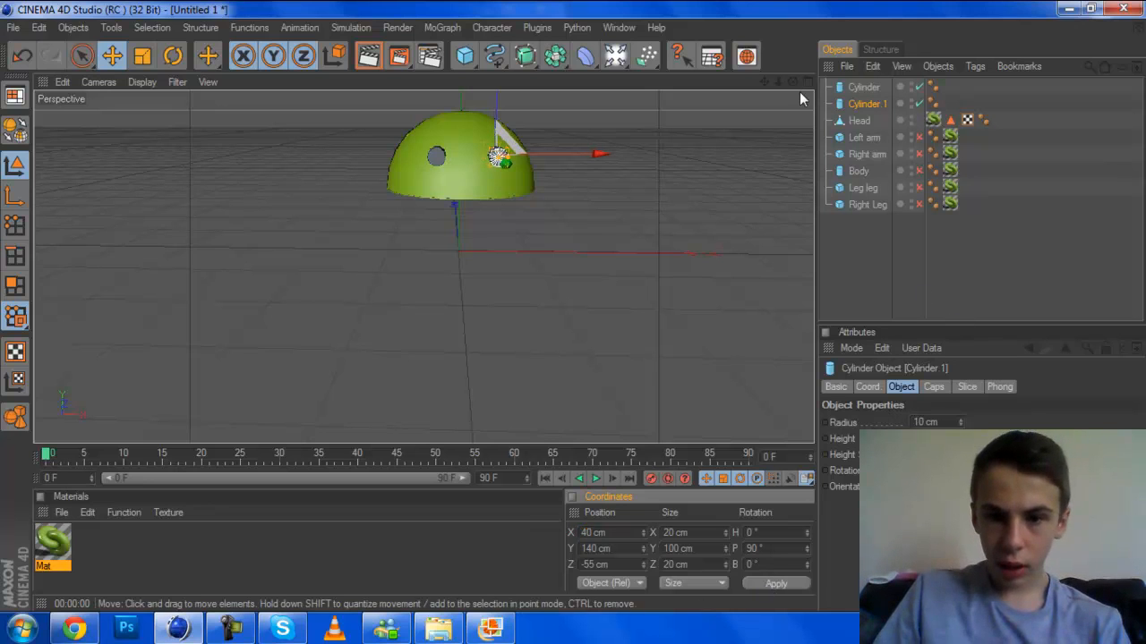
Make both eye cylinders editable and merge them into one object with Connect+Delete
left_click_drag(793, 82, 836, 100)
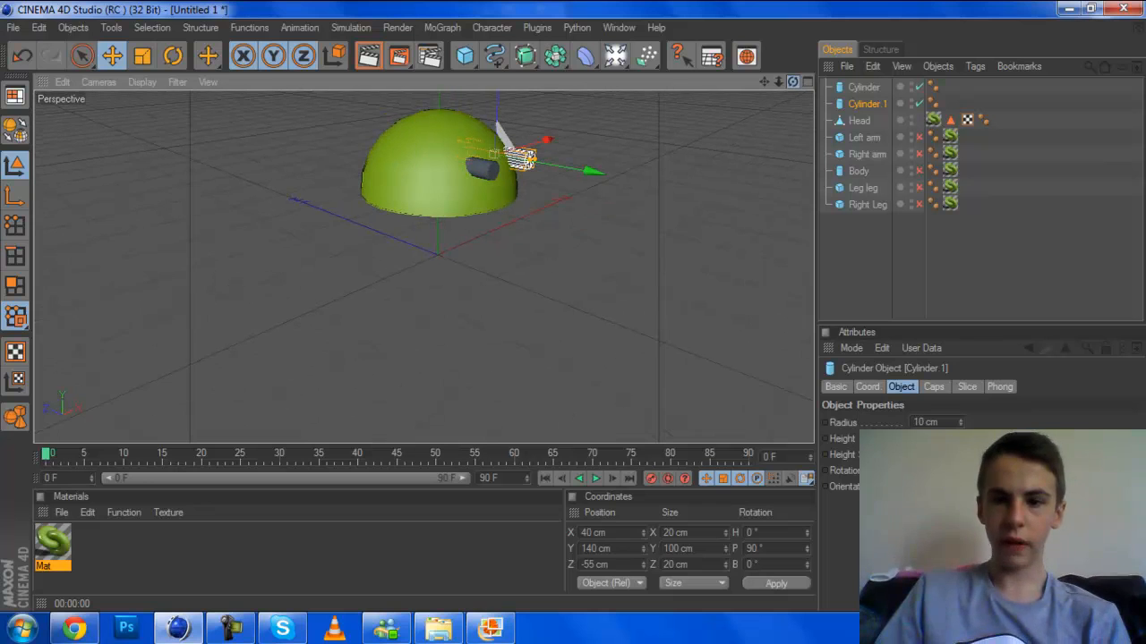
left_click(851, 86, "shift")
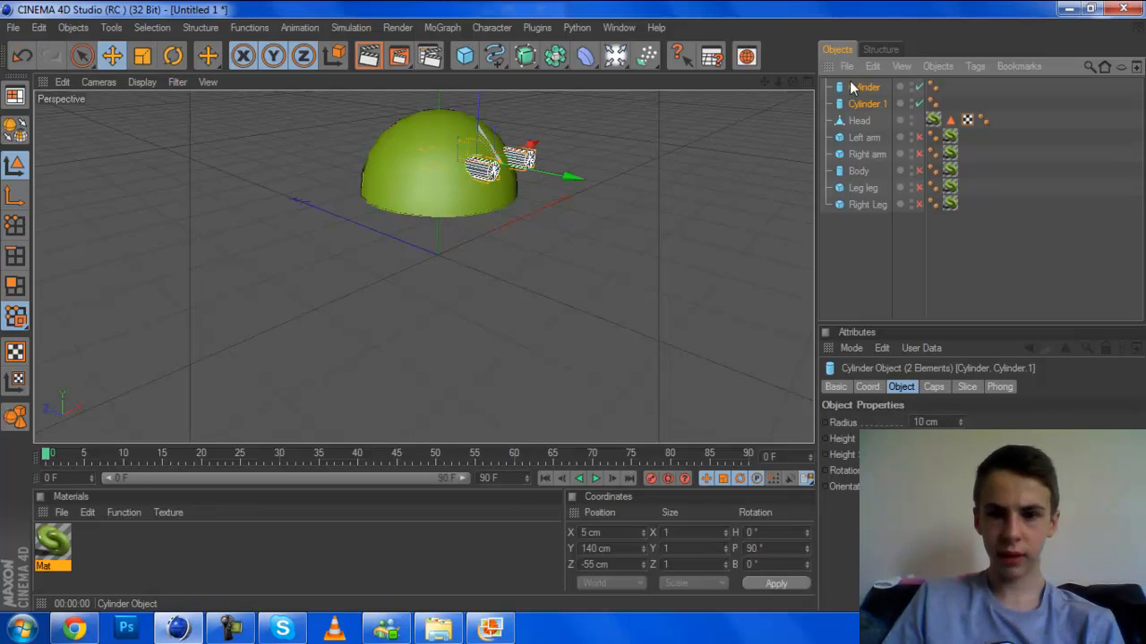
key("c")
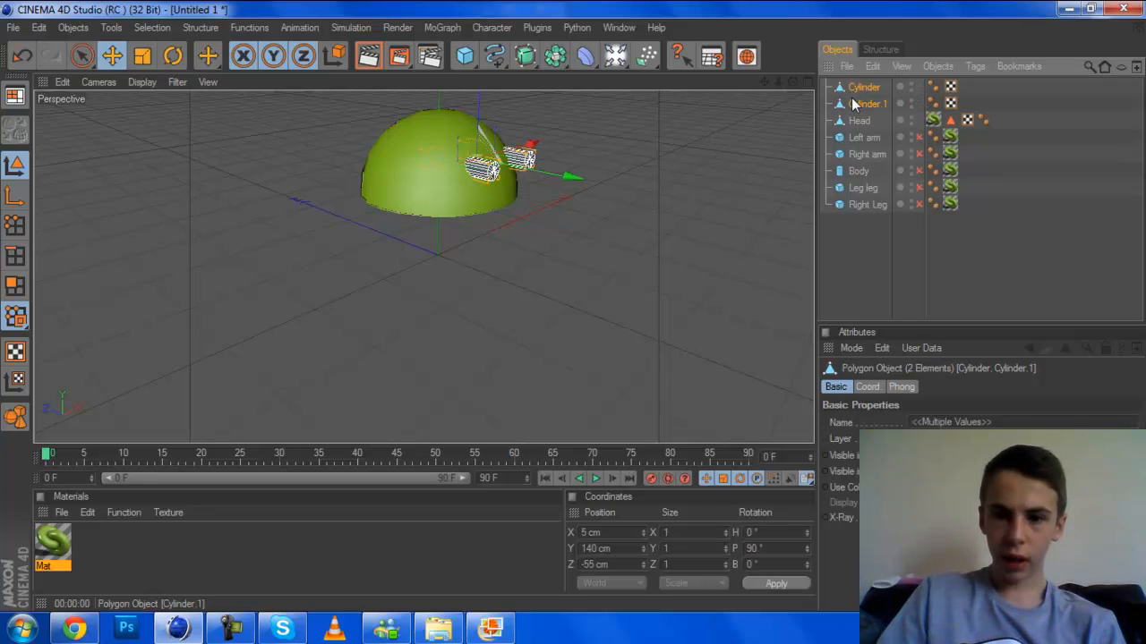
left_click(852, 98)
right_click(856, 99)
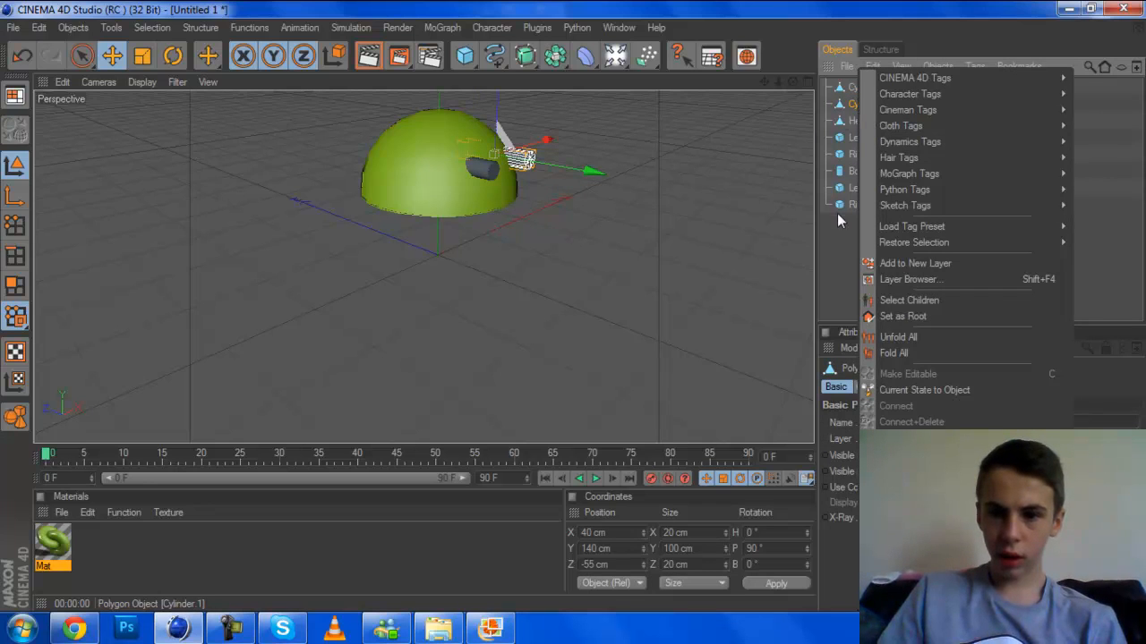
left_click(837, 213)
left_click(851, 87, "shift")
right_click(862, 87)
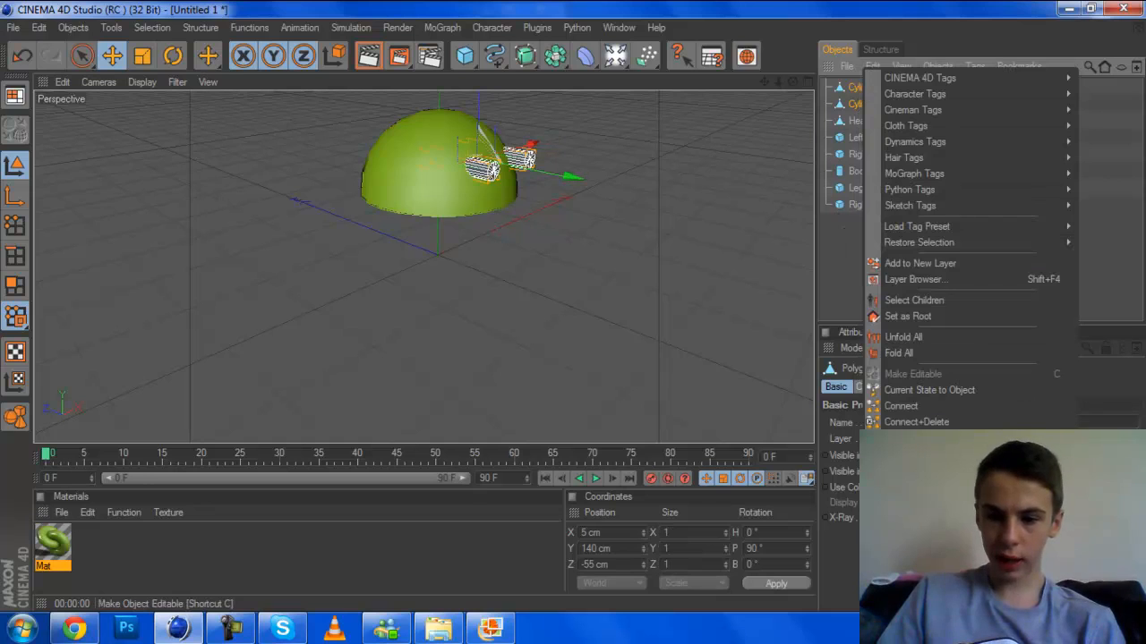
left_click(963, 421)
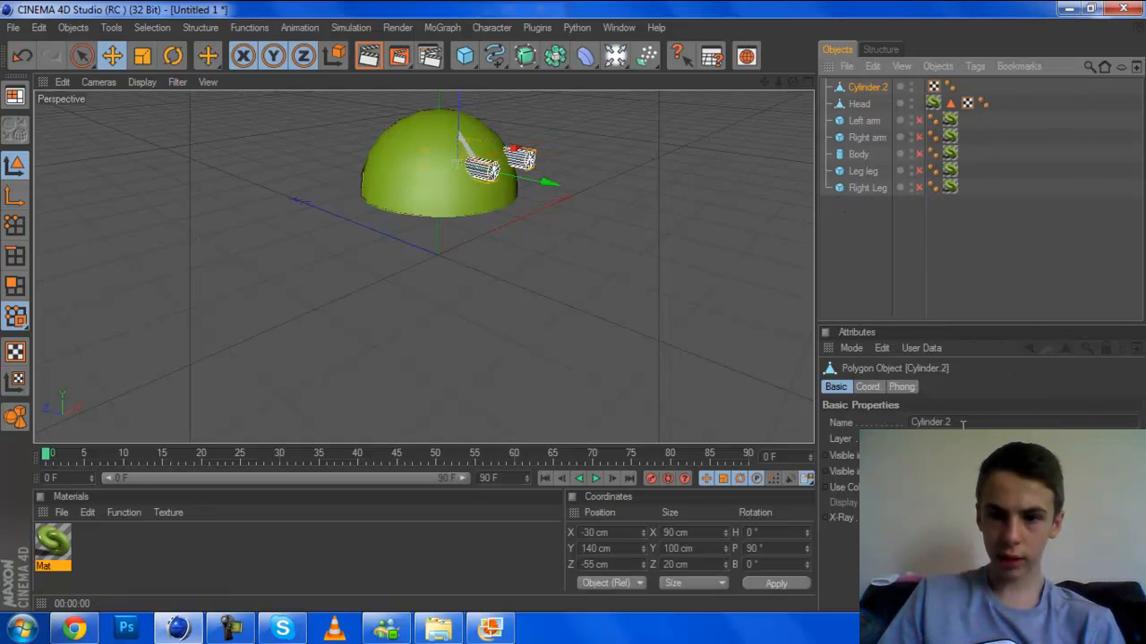
Add a Boole object and place the merged eye cylinders and the Head inside it as children
left_click(864, 244)
left_click(469, 60)
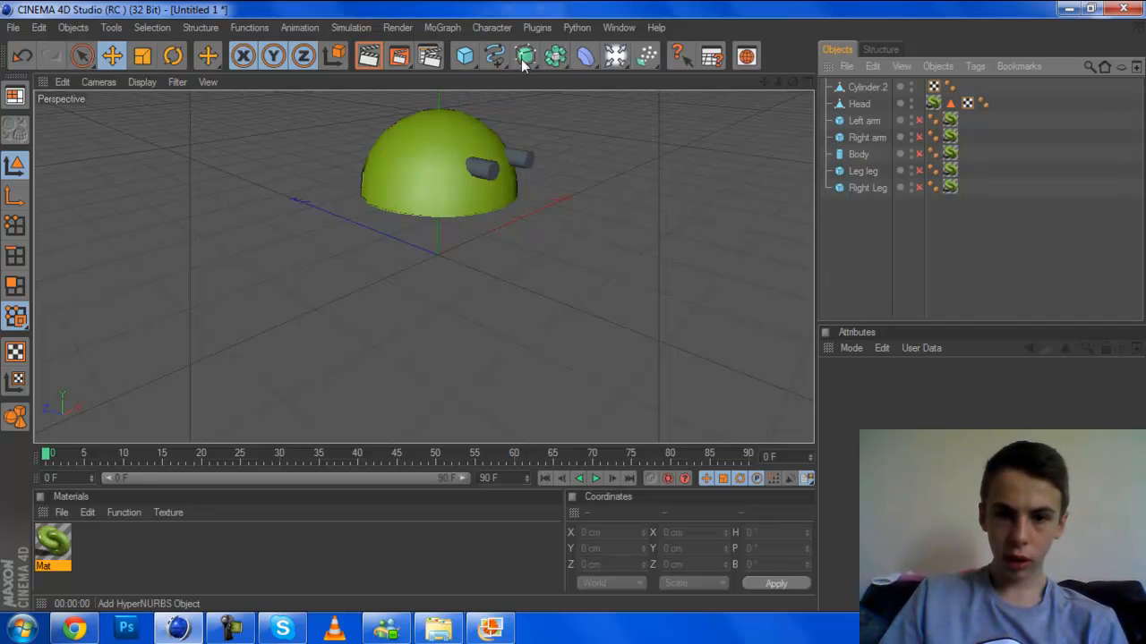
left_click(524, 59)
left_click(751, 81)
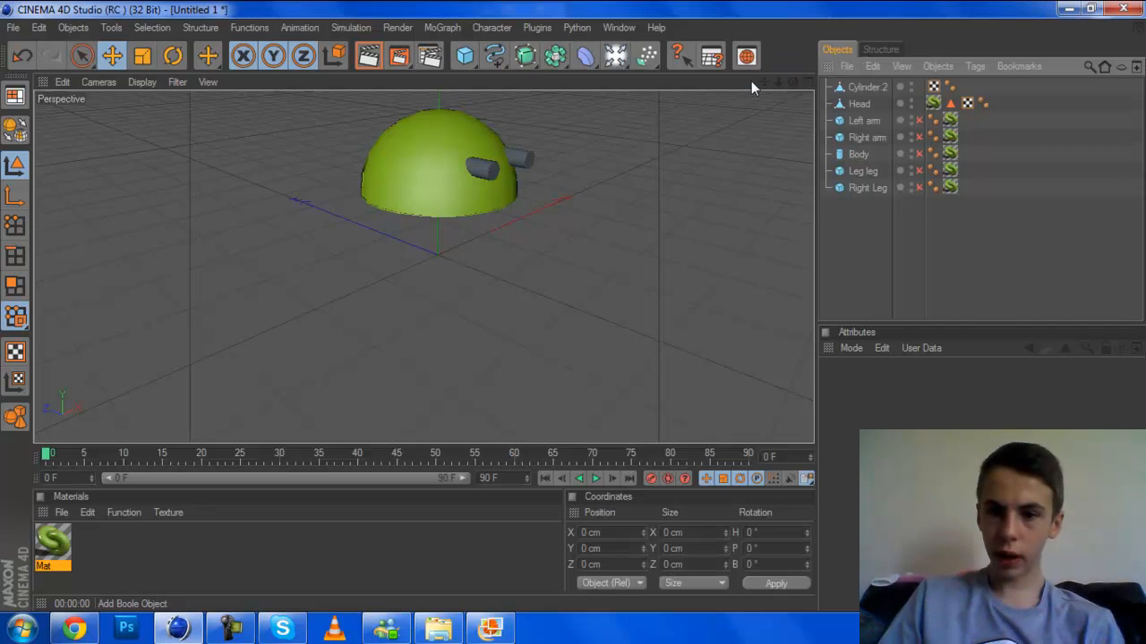
left_click(859, 123)
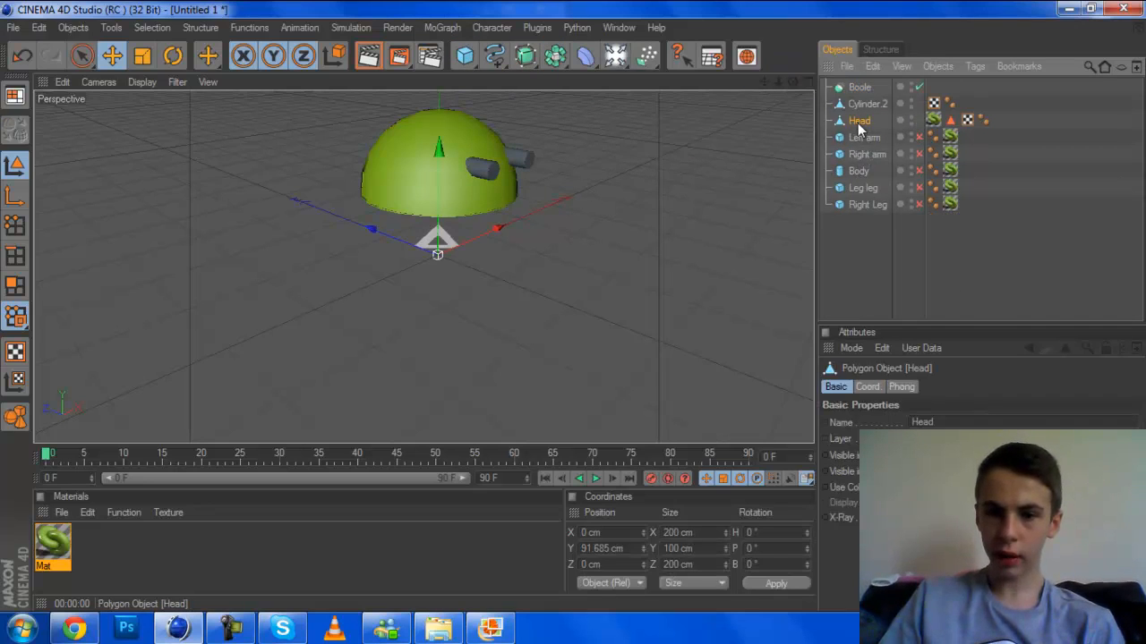
left_click(861, 112, "ctrl")
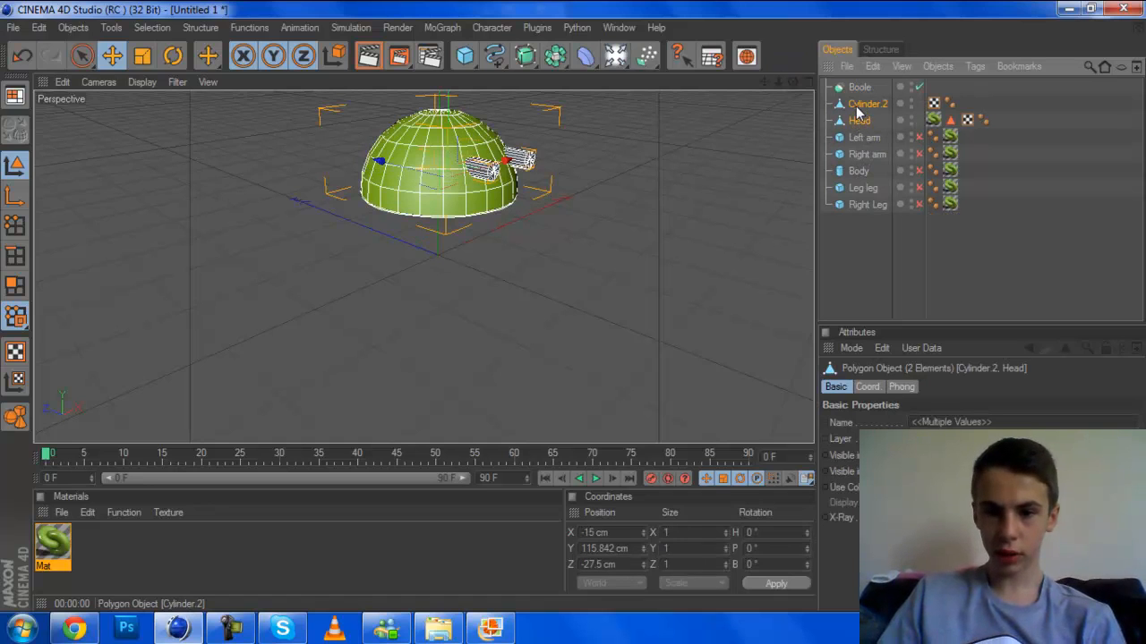
left_click_drag(854, 102, 857, 88)
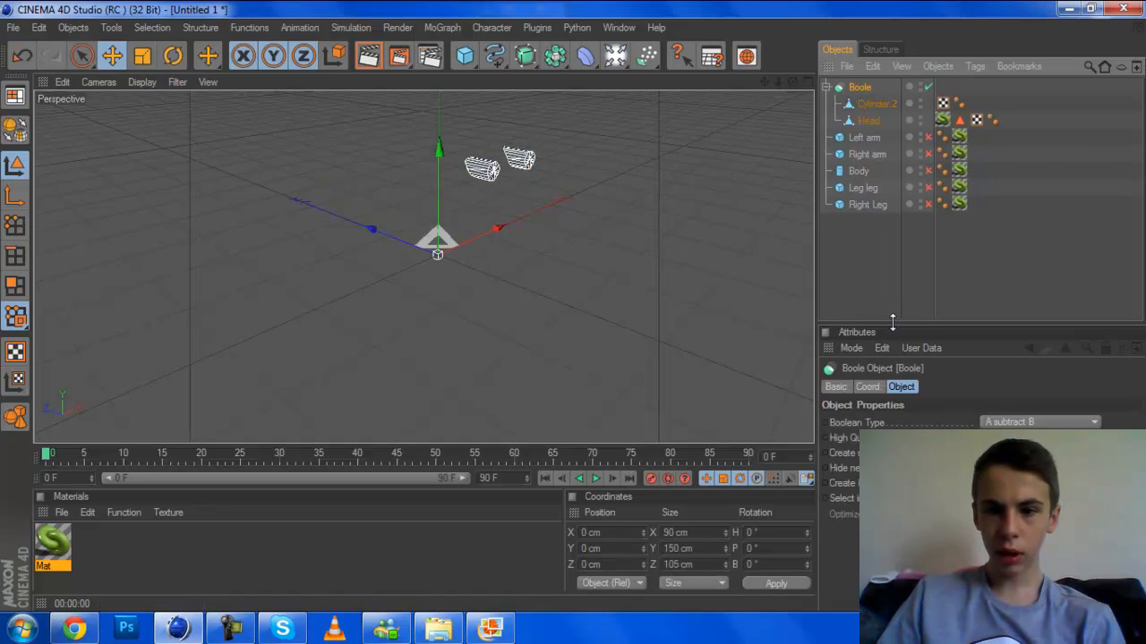
Reorder the Boole's children so that Head comes before the merged cylinders, subtracting the eyes from the head
left_click(889, 288)
left_click(866, 122)
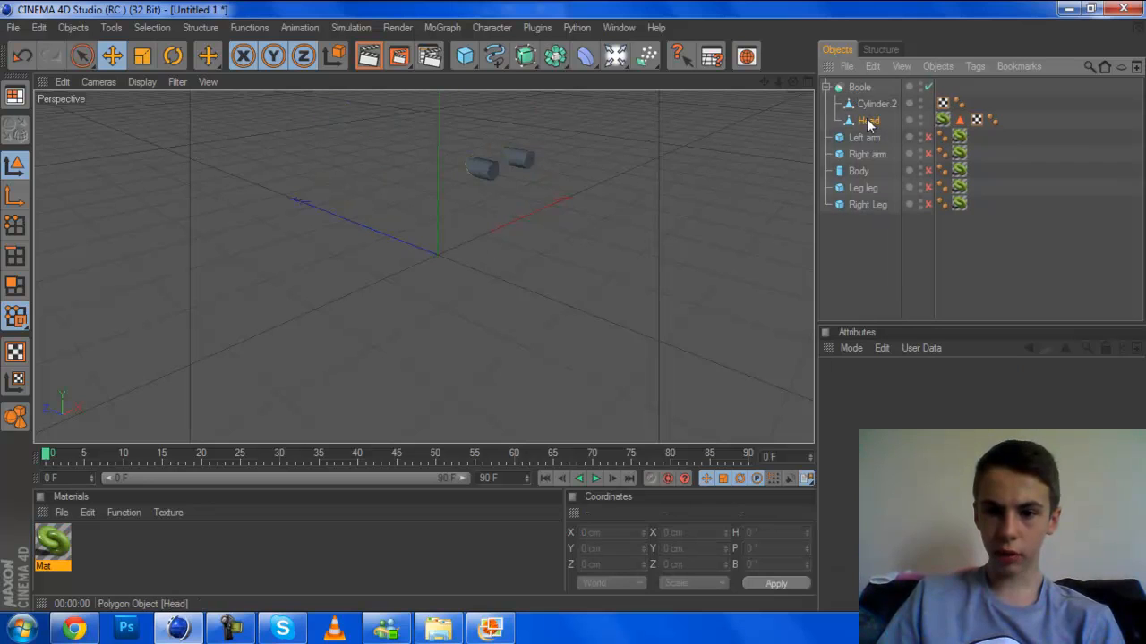
left_click_drag(861, 99, 862, 100)
left_click(891, 267)
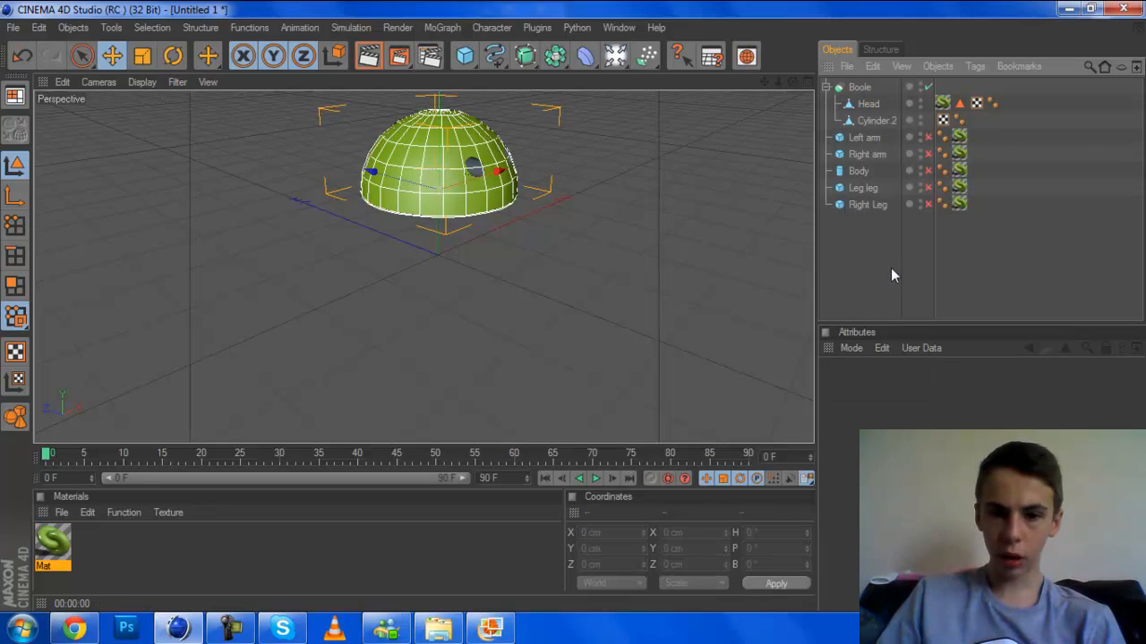
Render the active view to examine the eye holes cut into the head from the front
mouse_move(792, 82)
left_mouse_down()
mouse_move(750, 85)
mouse_move(792, 83)
left_mouse_up()
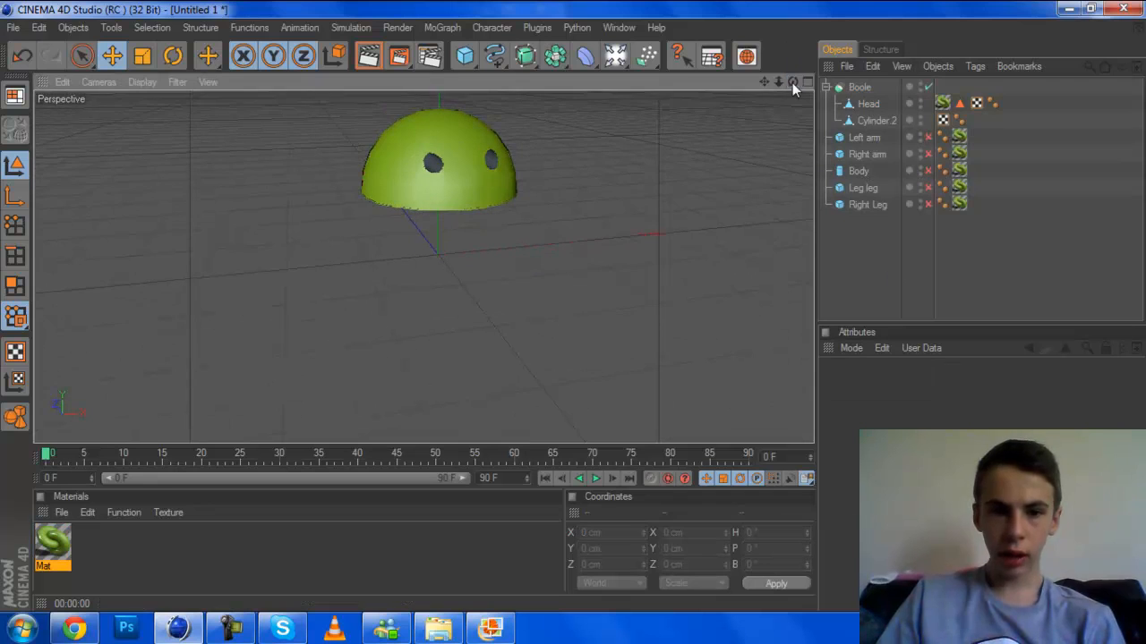
left_click(368, 61)
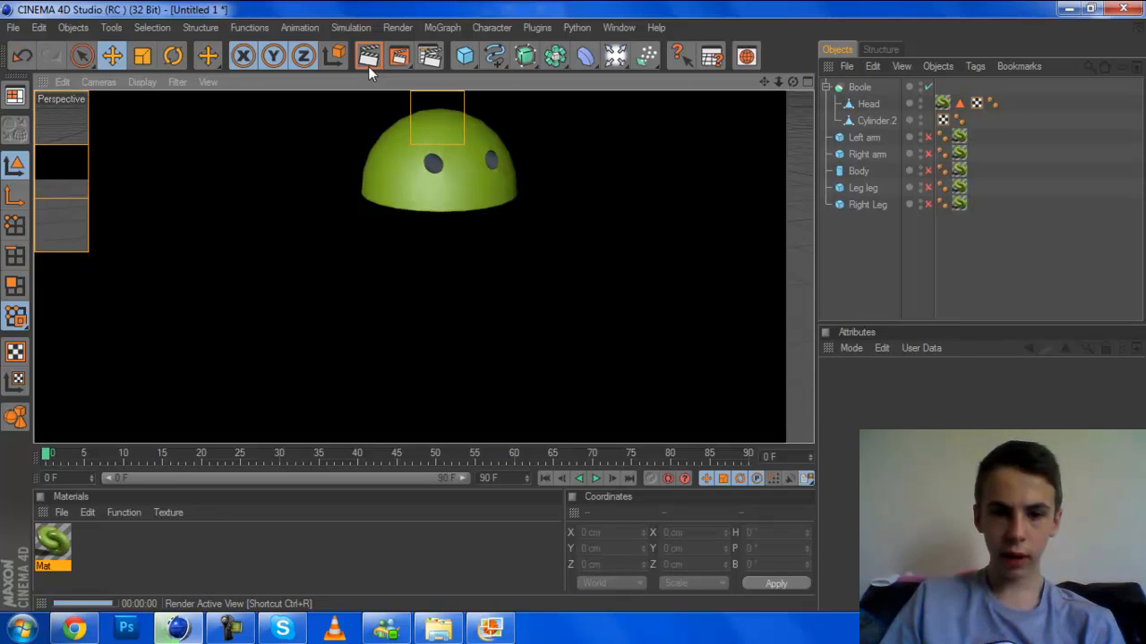
left_click(805, 82)
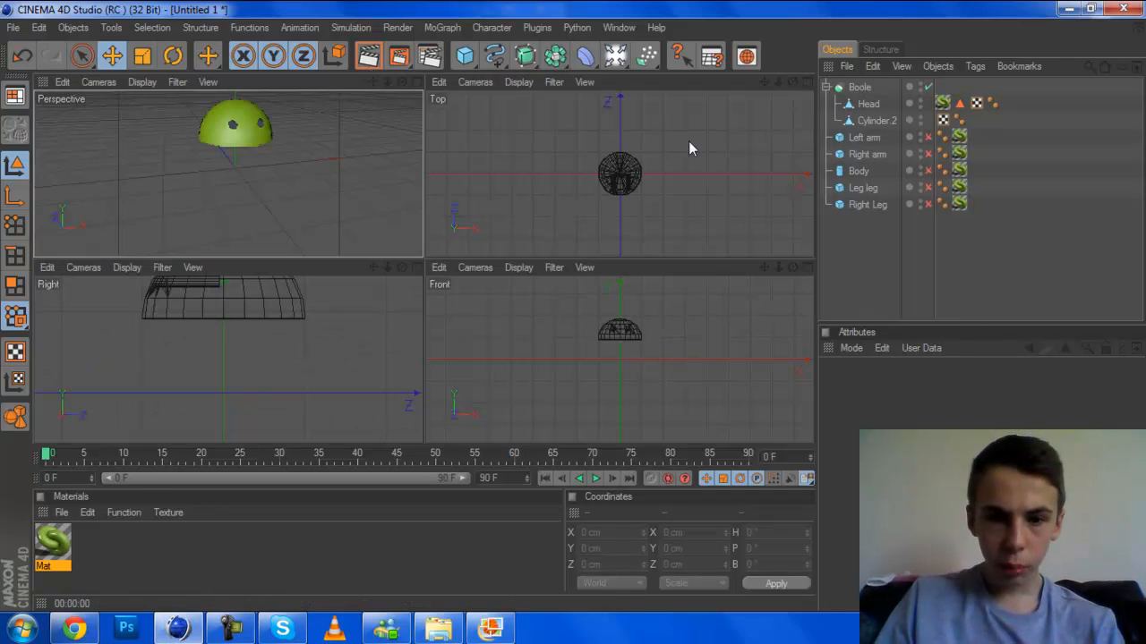
left_click(416, 83)
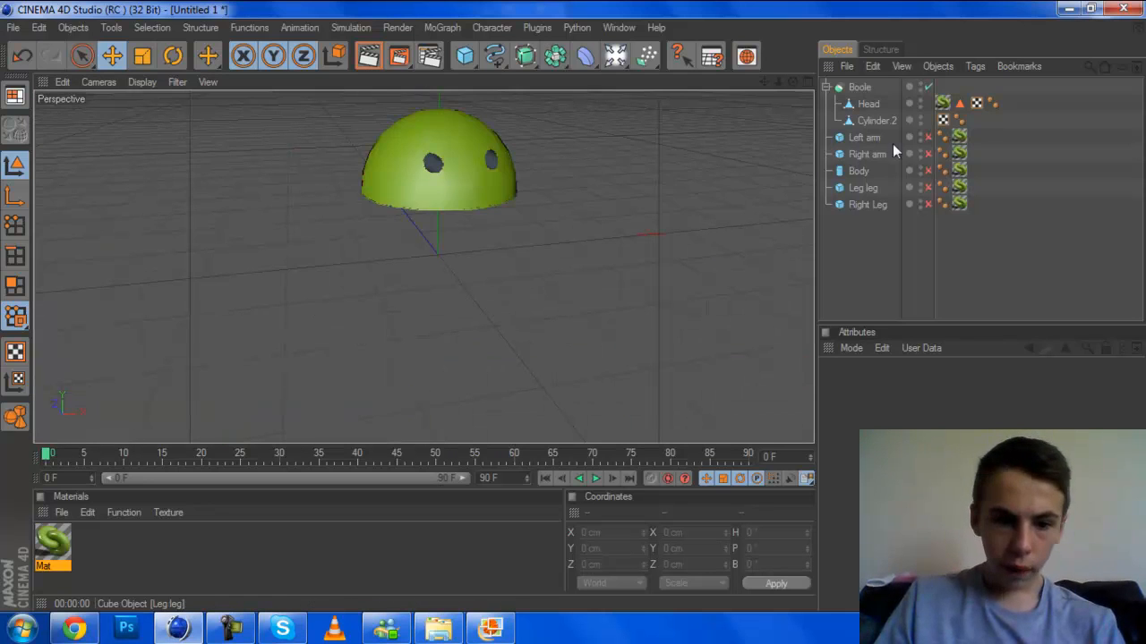
Create a new material with Luminance enabled at 300% brightness and apply it to the merged eye cylinders
double_click(208, 549)
double_click(46, 551)
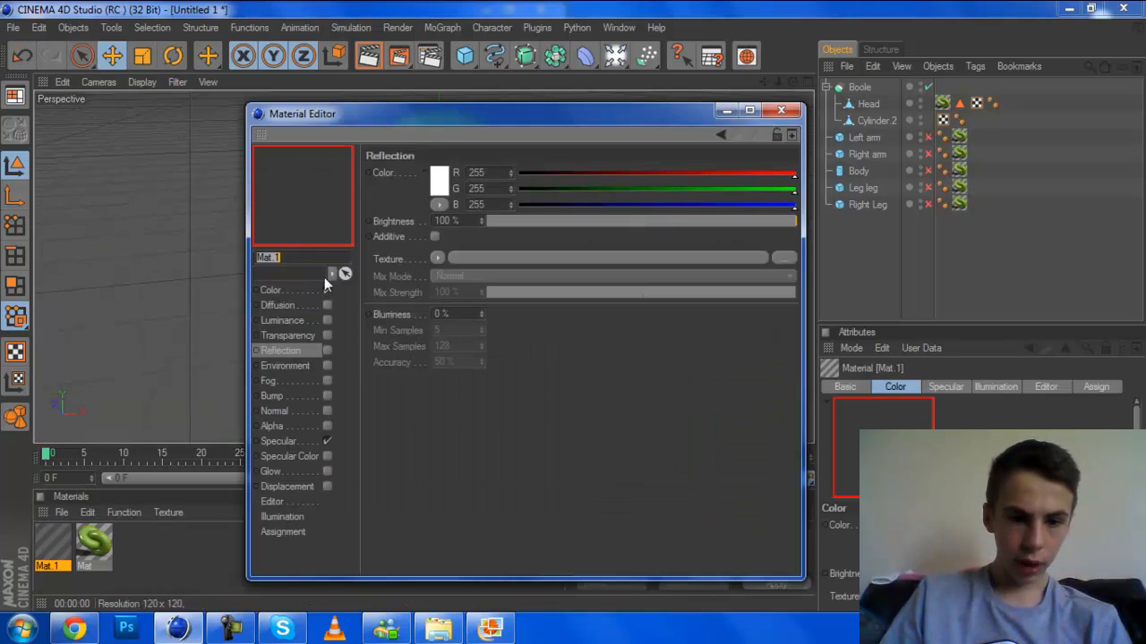
left_click(327, 320)
left_click_drag(457, 221, 384, 217)
type("300")
key("Return")
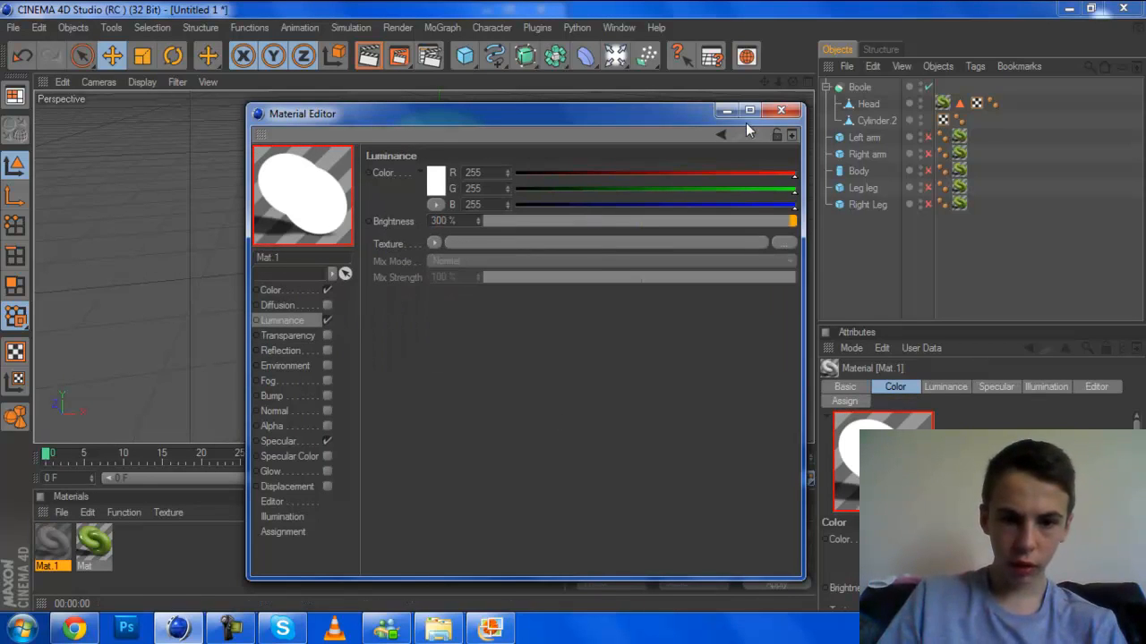
left_click(775, 111)
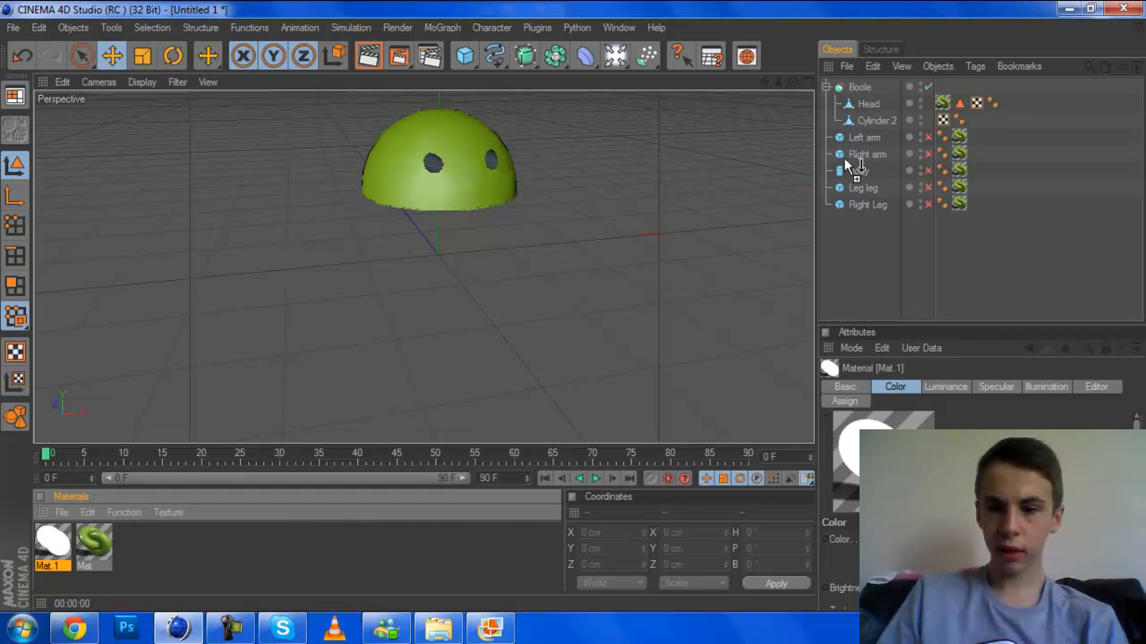
left_click_drag(869, 117, 867, 116)
left_click(884, 269)
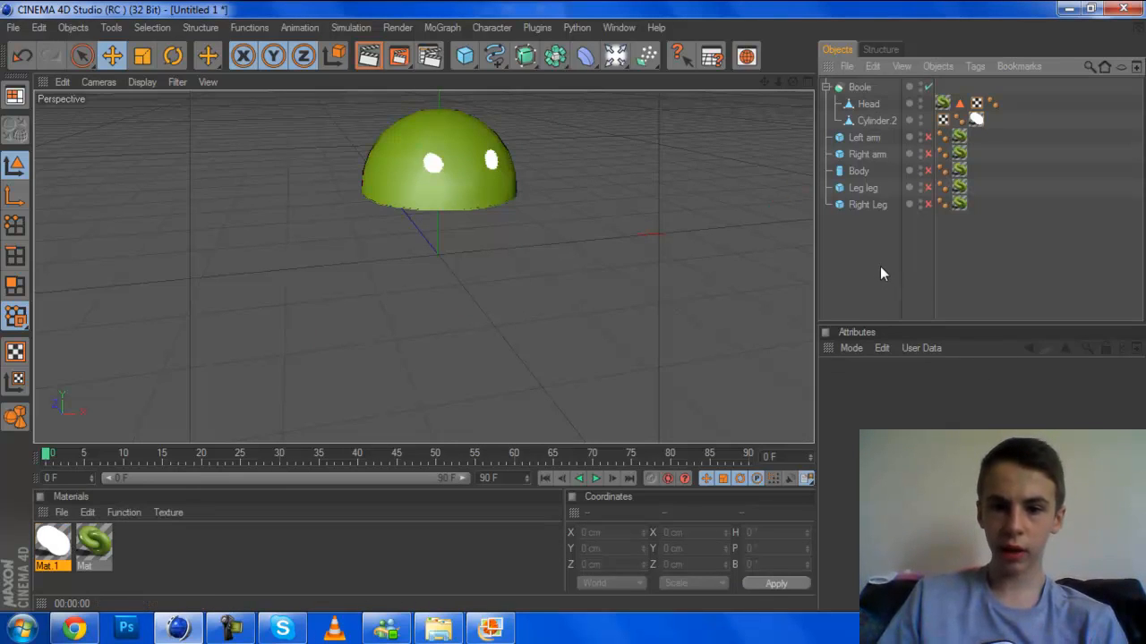
Collapse the Boole object's hierarchy and rename the object as Head
left_click(826, 88)
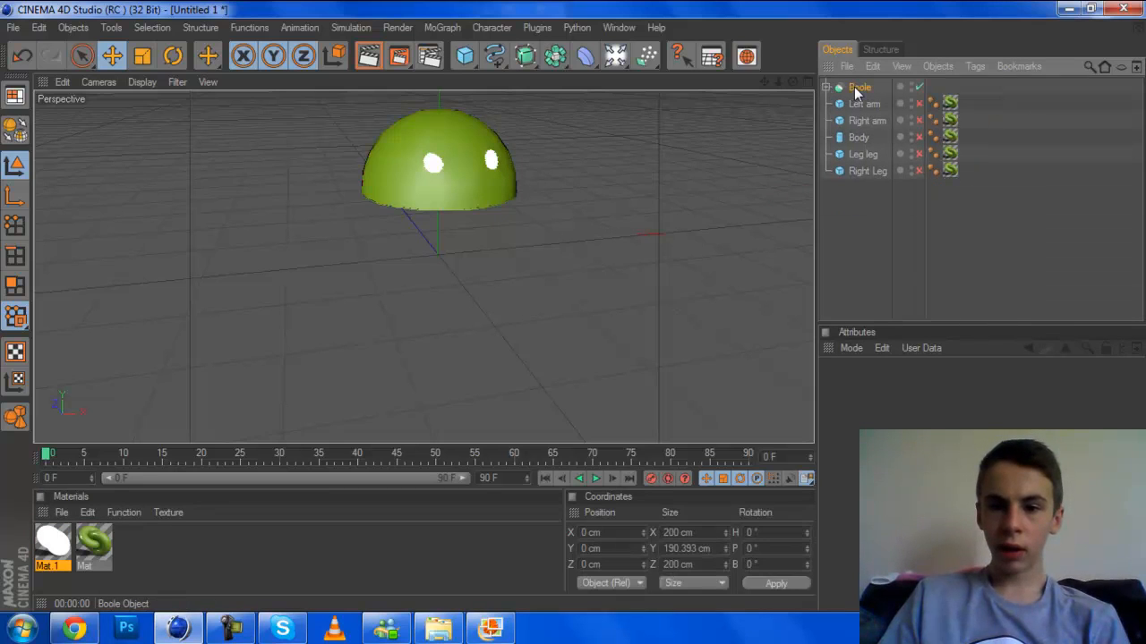
double_click(856, 88)
key("Return")
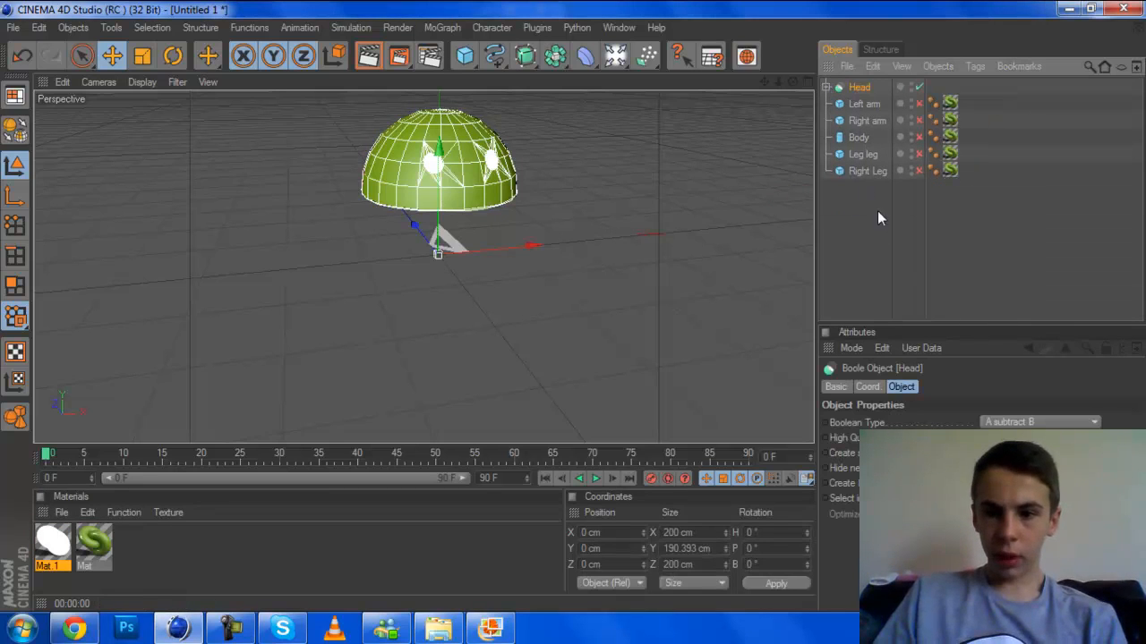
Enable both arms, the body and both legs again so the whole robot is shown
left_click(918, 103)
left_click(919, 120)
left_click(918, 137)
left_click(918, 154)
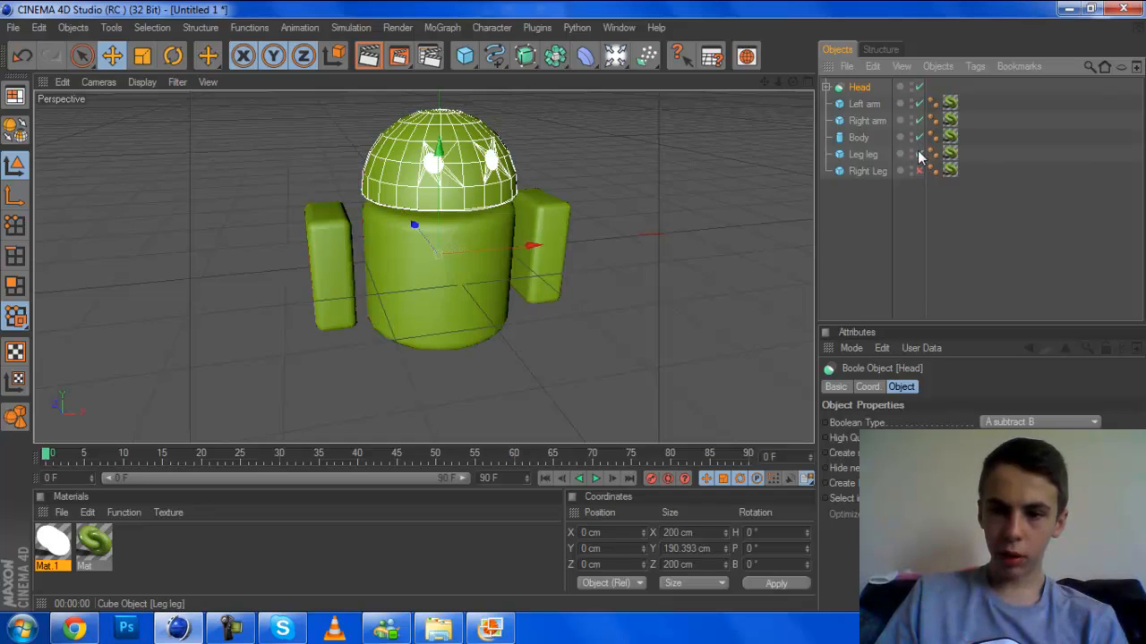
left_click(918, 171)
left_click(877, 273)
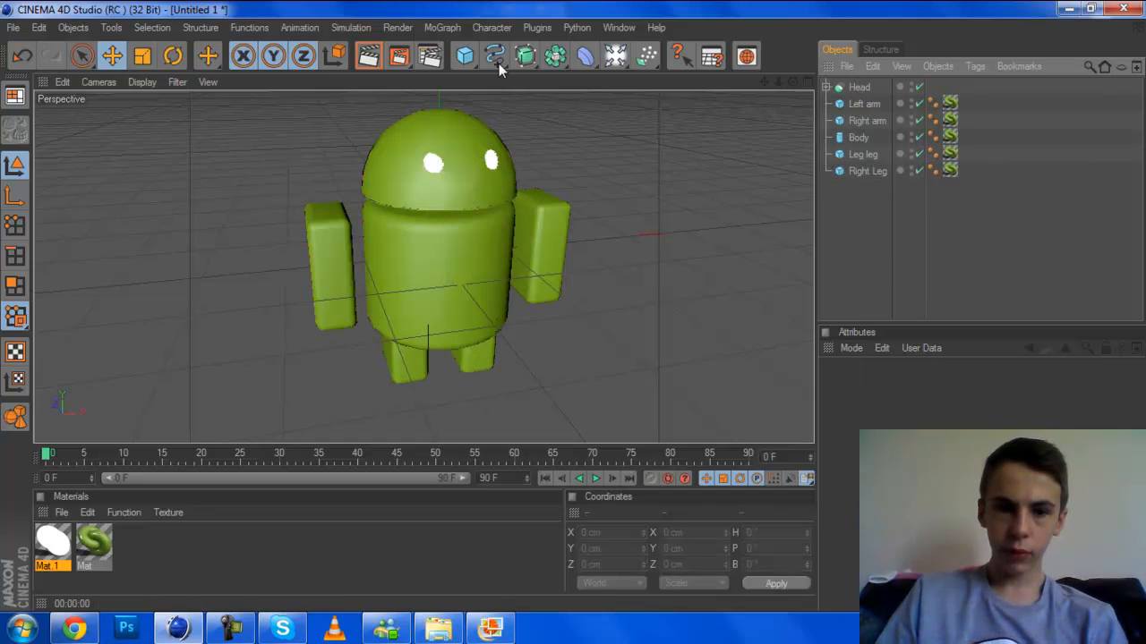
Render the active view to check the complete robot with its glowing eyes
left_click(368, 56)
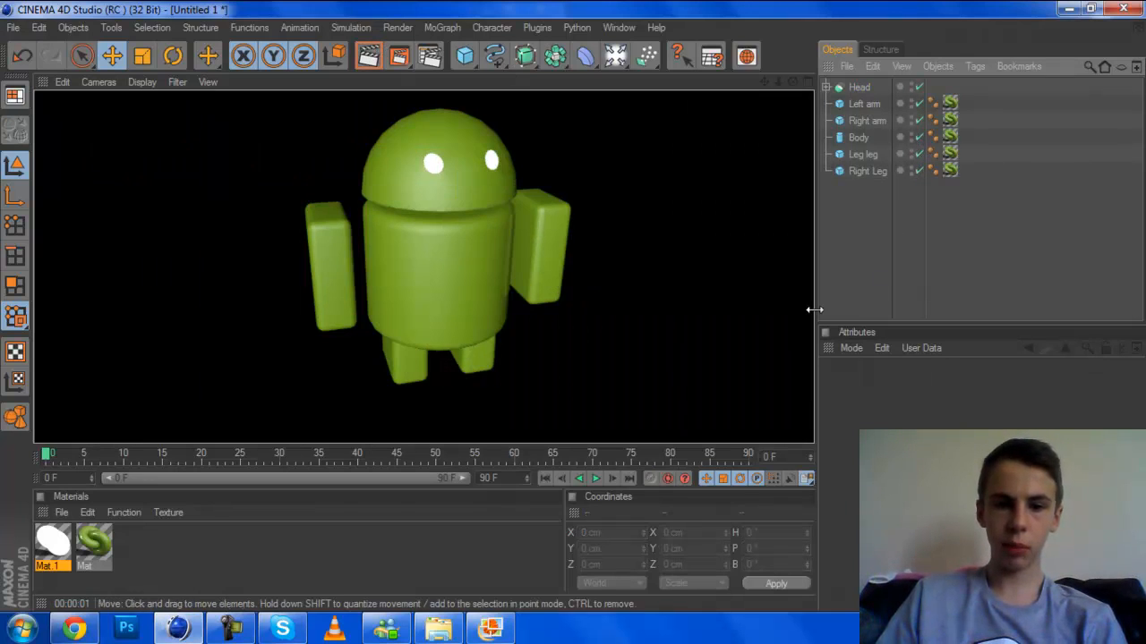
left_click(911, 278)
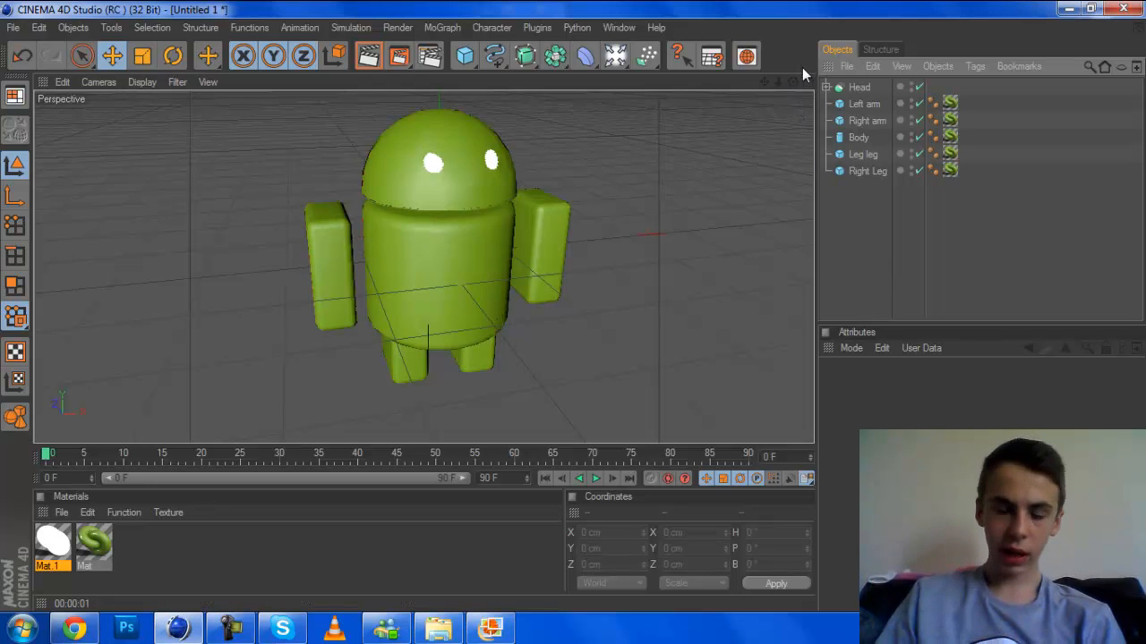
left_click_drag(793, 82, 726, 37)
Examine the Android picture in Windows Live Photo Gallery and the Android logo in Chrome as references
left_click(491, 629)
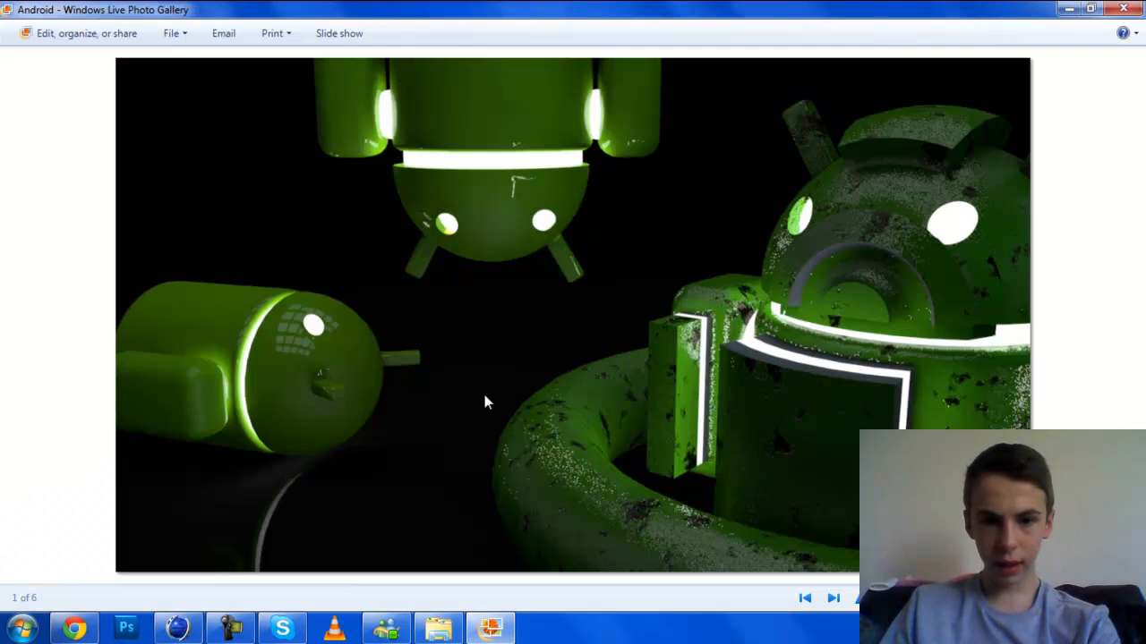
left_click(94, 630)
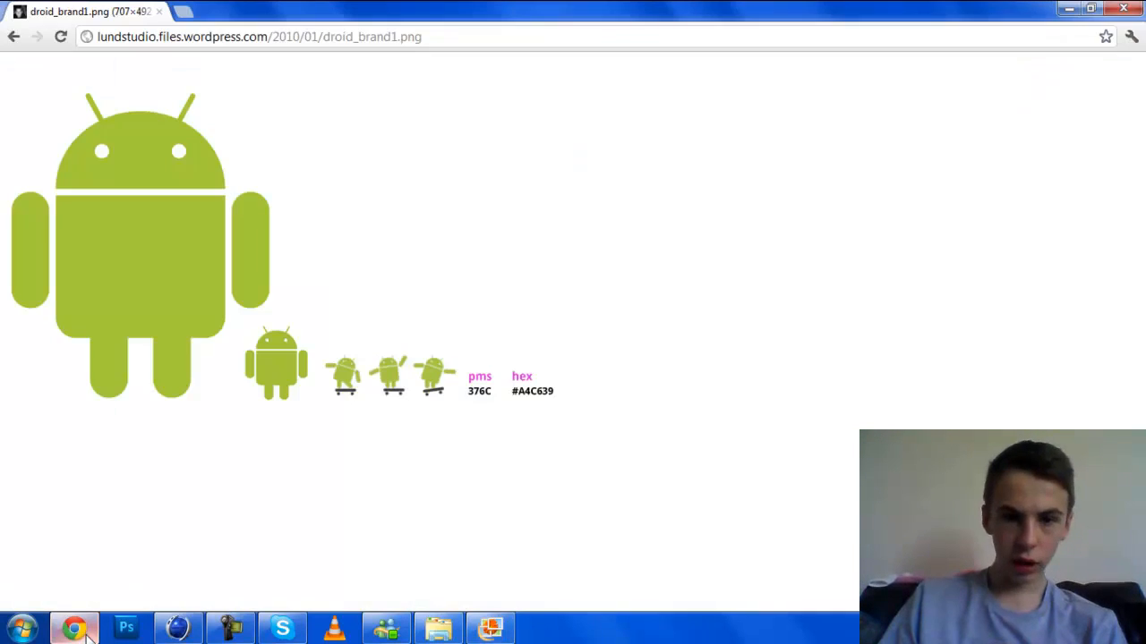
Switch to CINEMA 4D and add a cylinder with a radius of 80 cm and a height of 20 cm
left_click(182, 631)
left_click(464, 55)
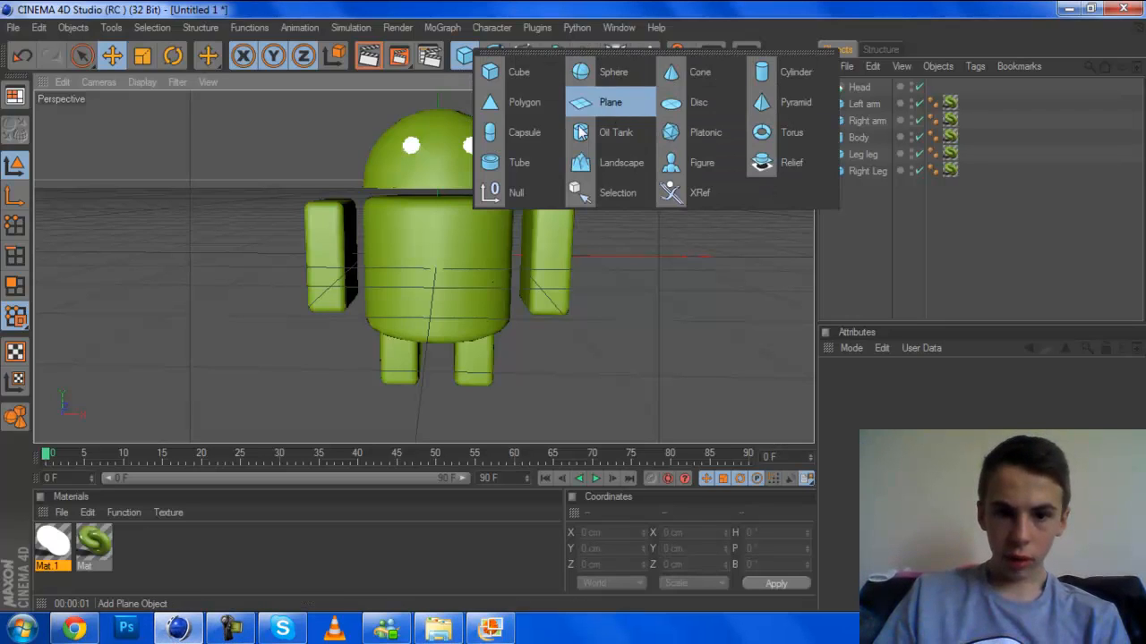
left_click(760, 71)
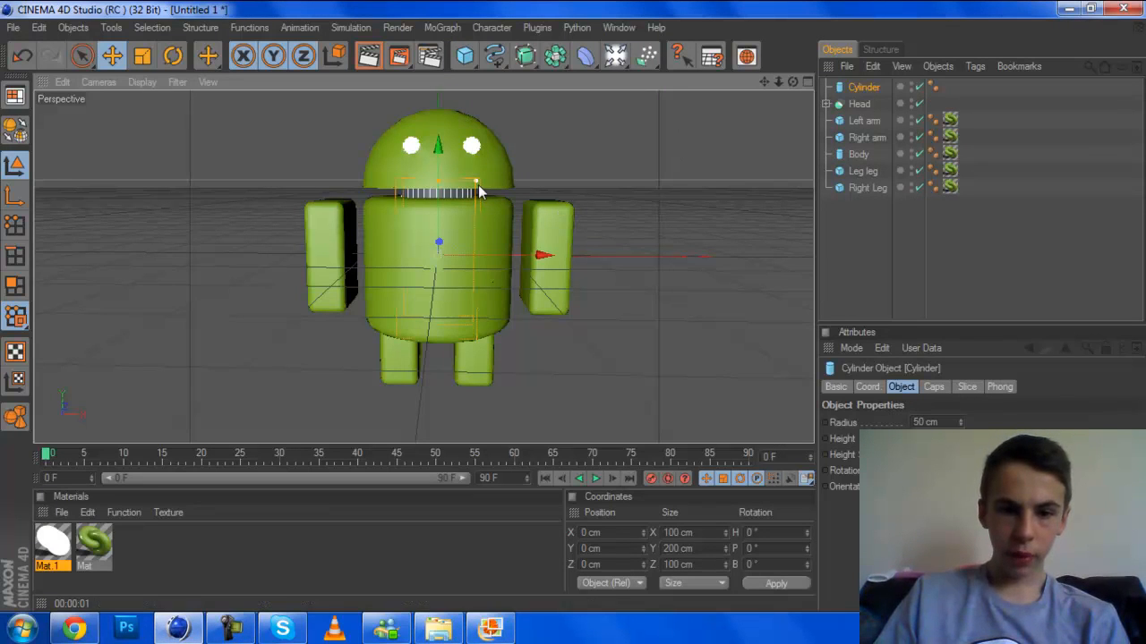
left_click_drag(478, 184, 438, 184)
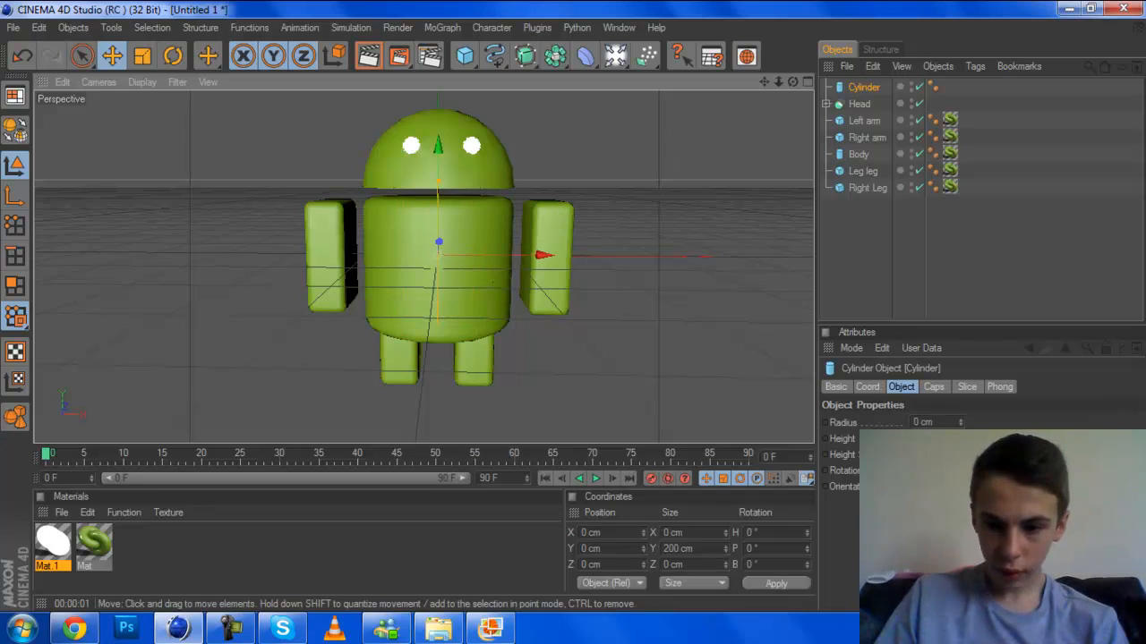
left_click_drag(961, 422, 960, 350)
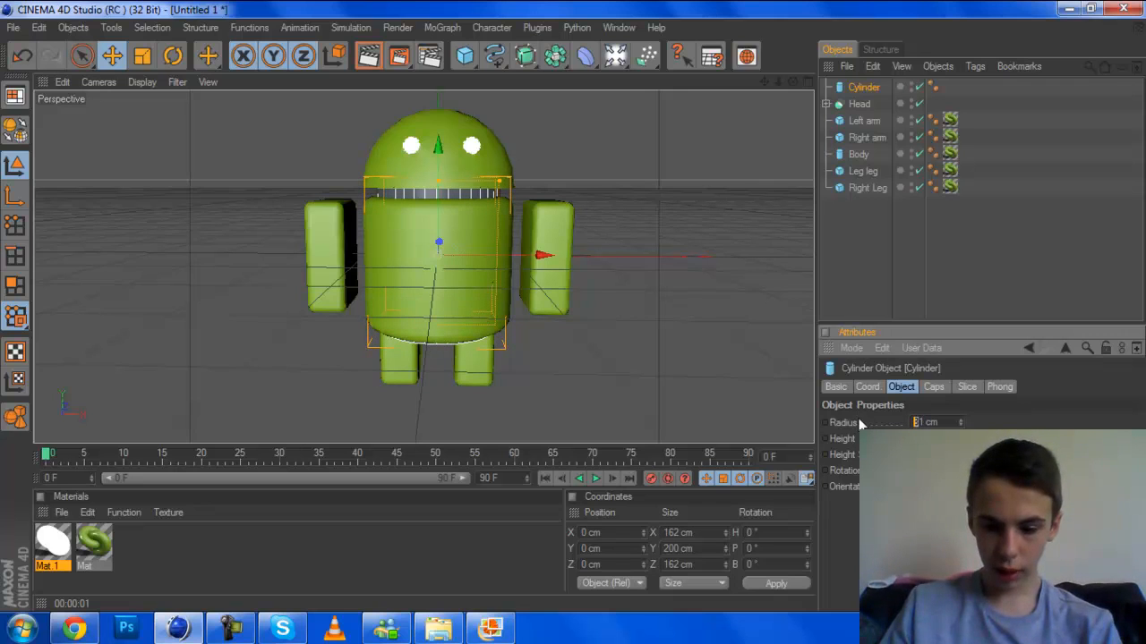
key("BackSpace")
type("80")
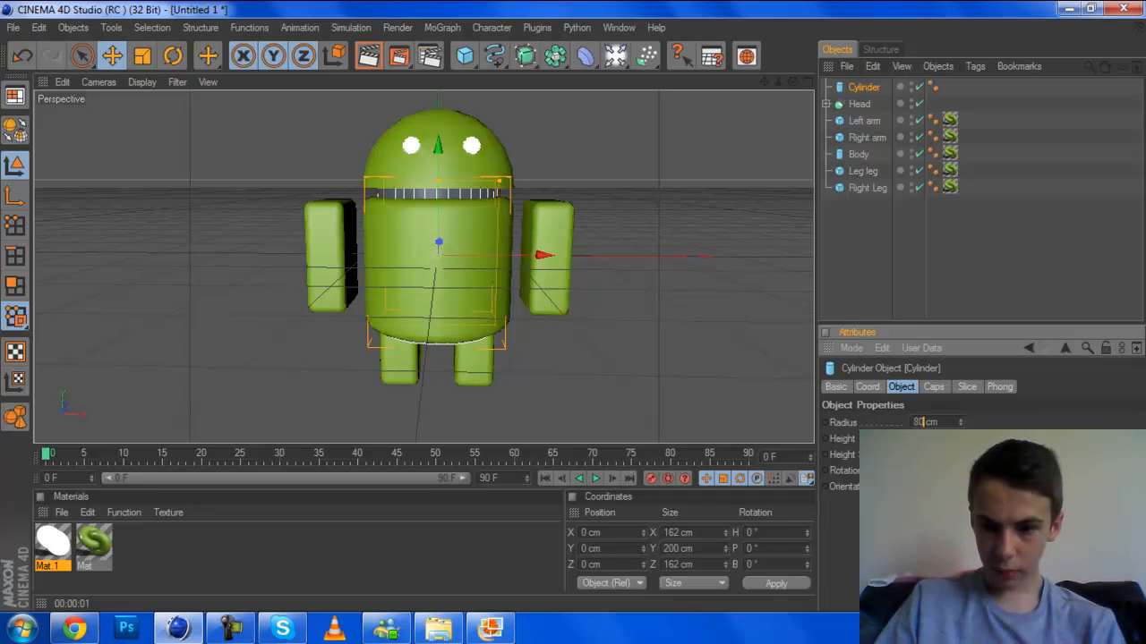
key("Return")
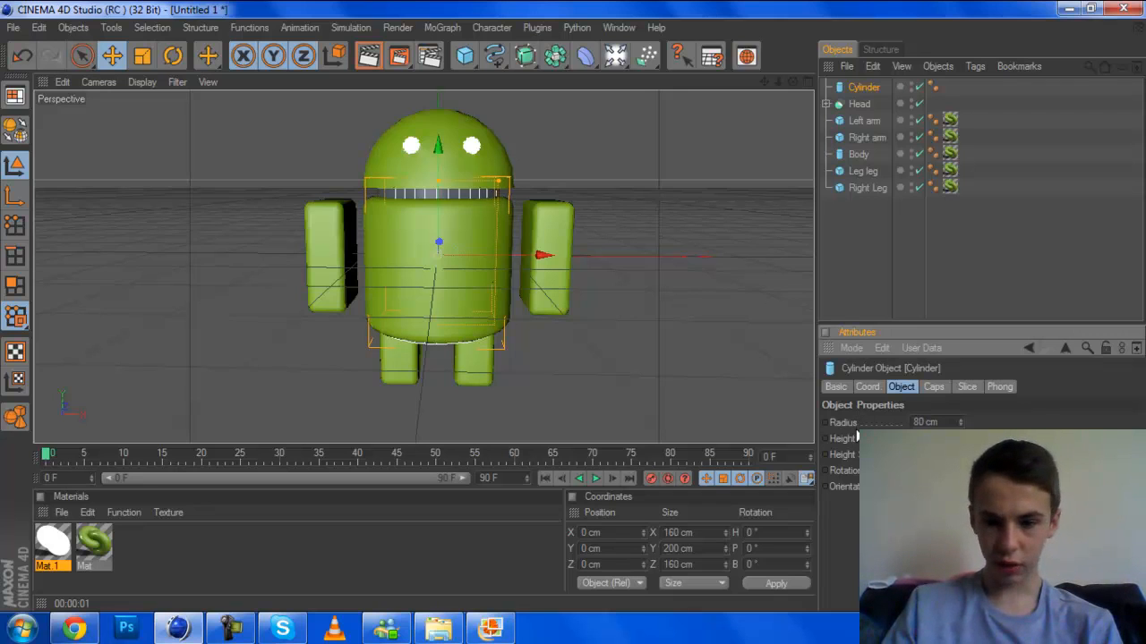
type("20")
key("Return")
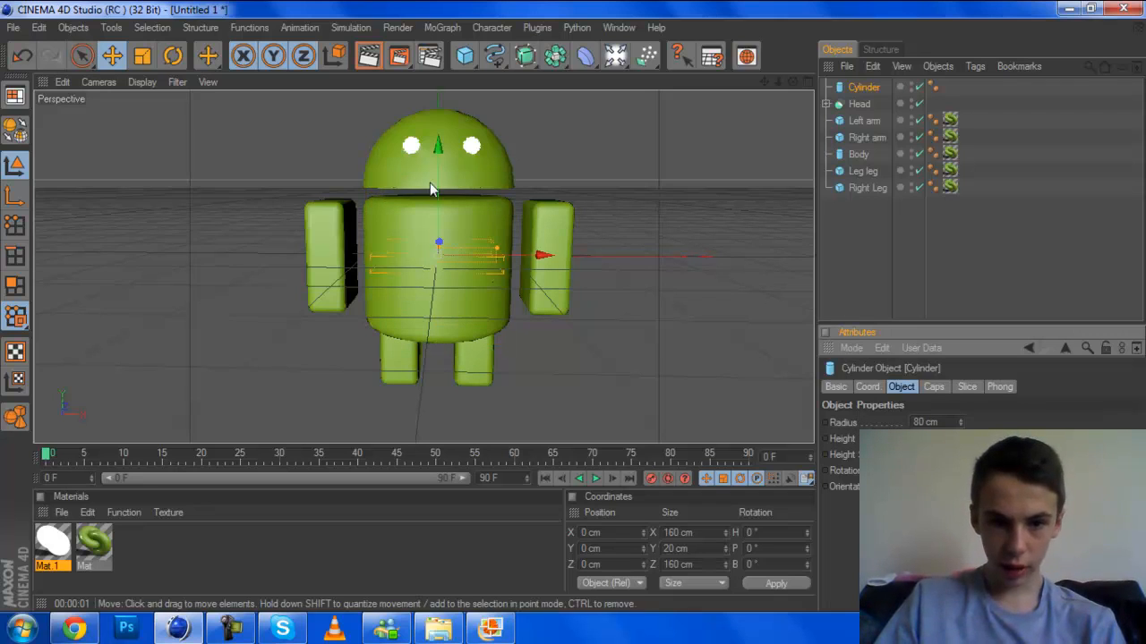
Raise the cylinder into the gap between the head and the body, to a Y position of about 84 cm
left_click_drag(432, 183, 431, 180)
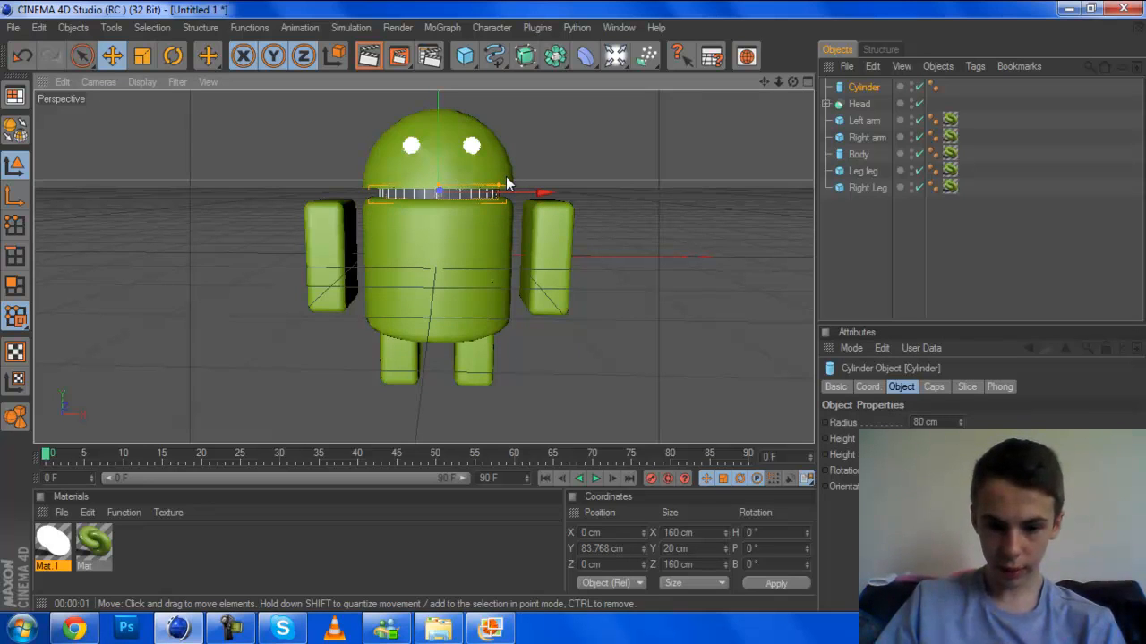
double_click(609, 548)
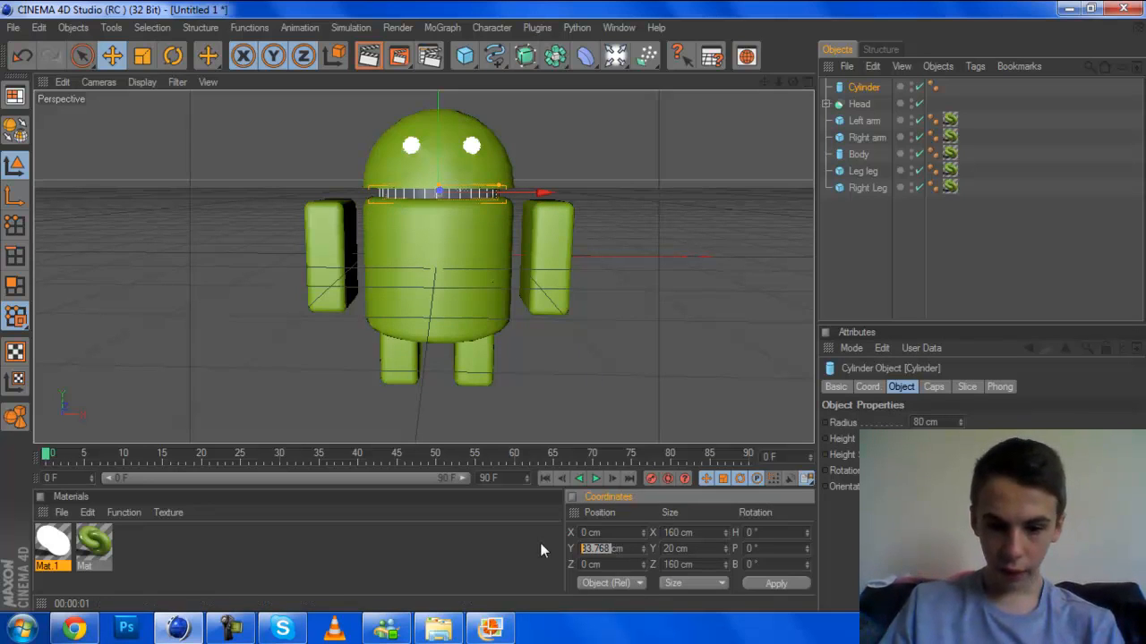
type("80")
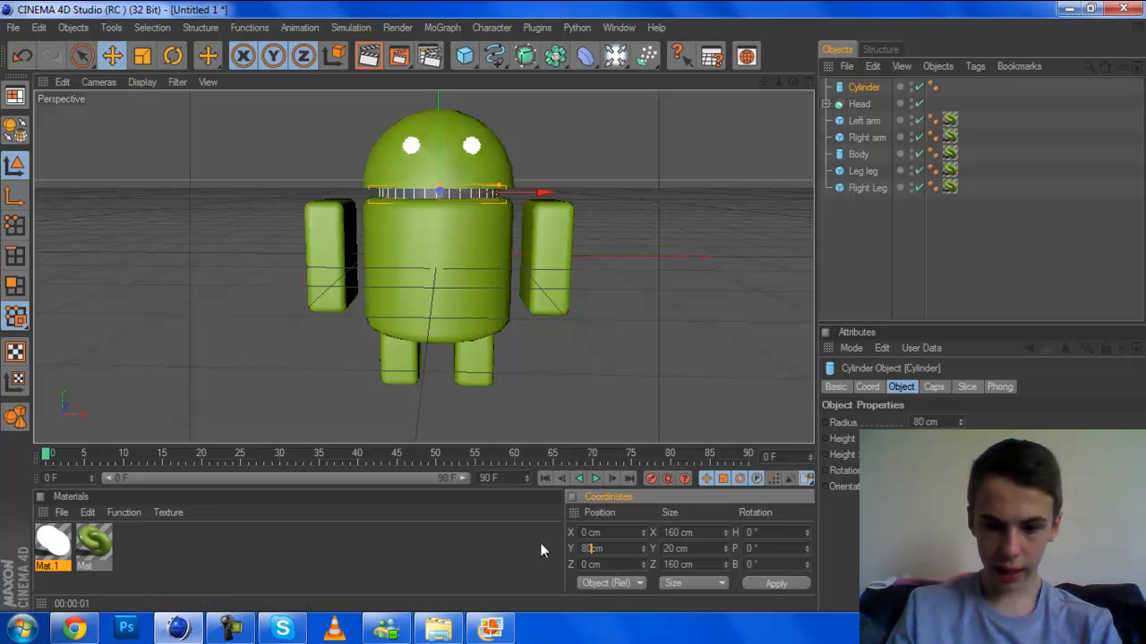
left_click(520, 561)
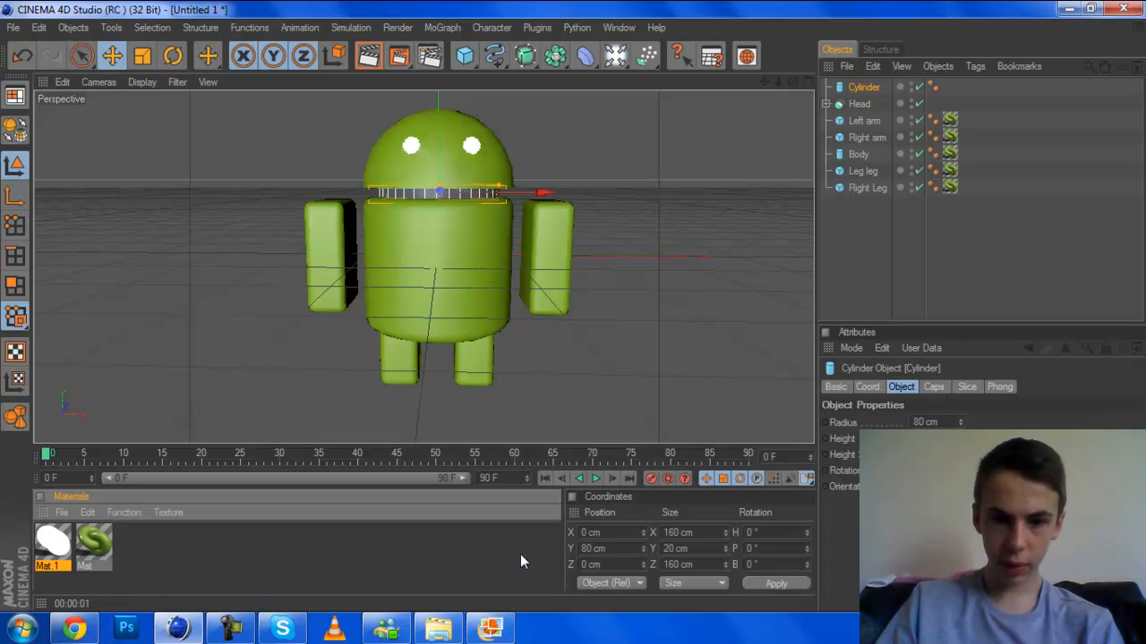
left_click(878, 276)
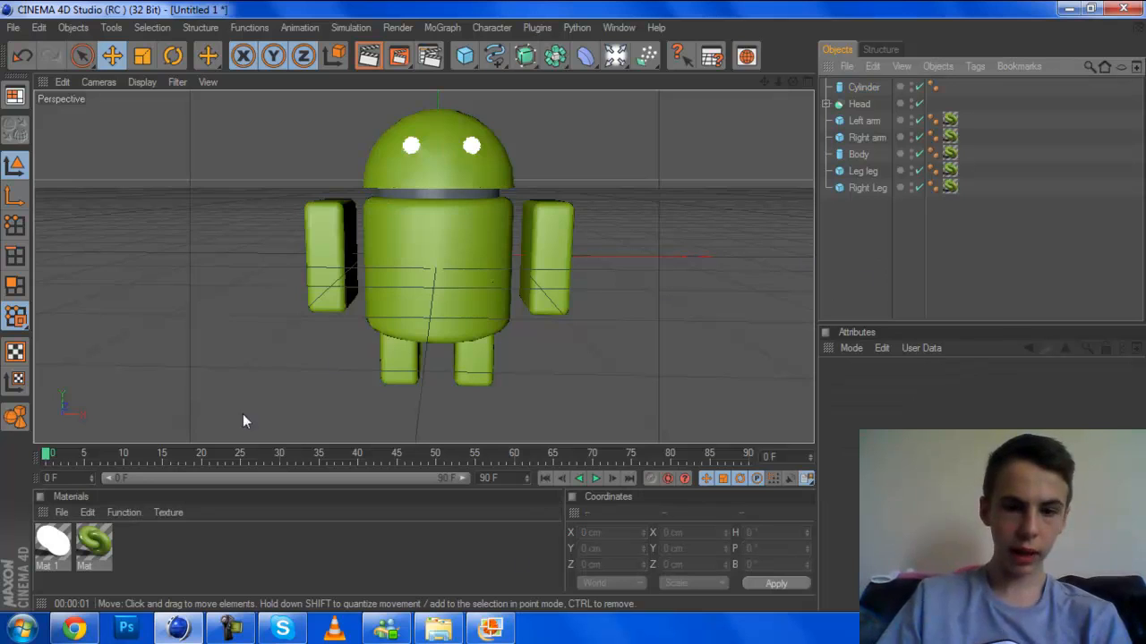
Increase the neck cylinder's radius to 90 cm
left_click(865, 89)
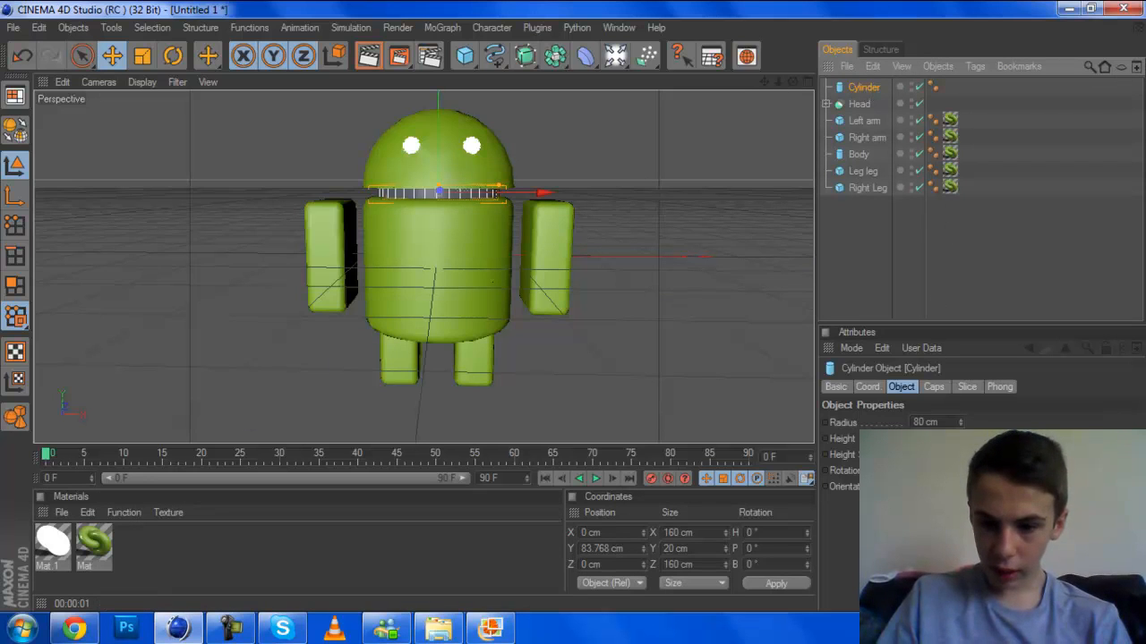
left_click(962, 420)
left_click(961, 420)
left_click(961, 420)
left_click(962, 420)
left_click(961, 420)
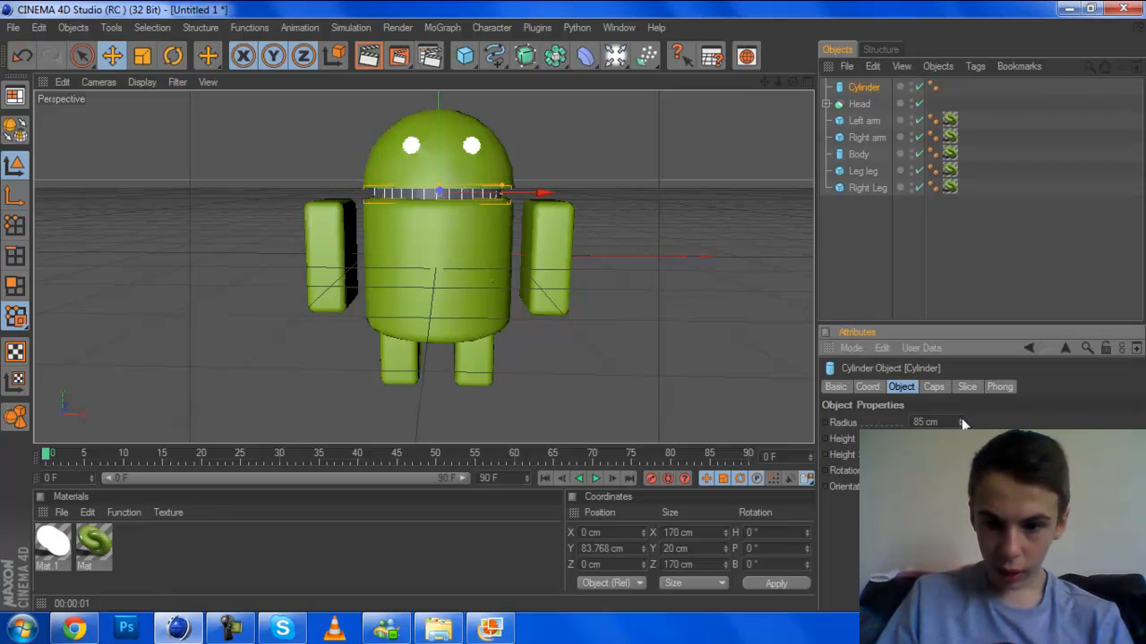
left_click(961, 420)
left_click(961, 420)
left_click(961, 419)
left_click(962, 420)
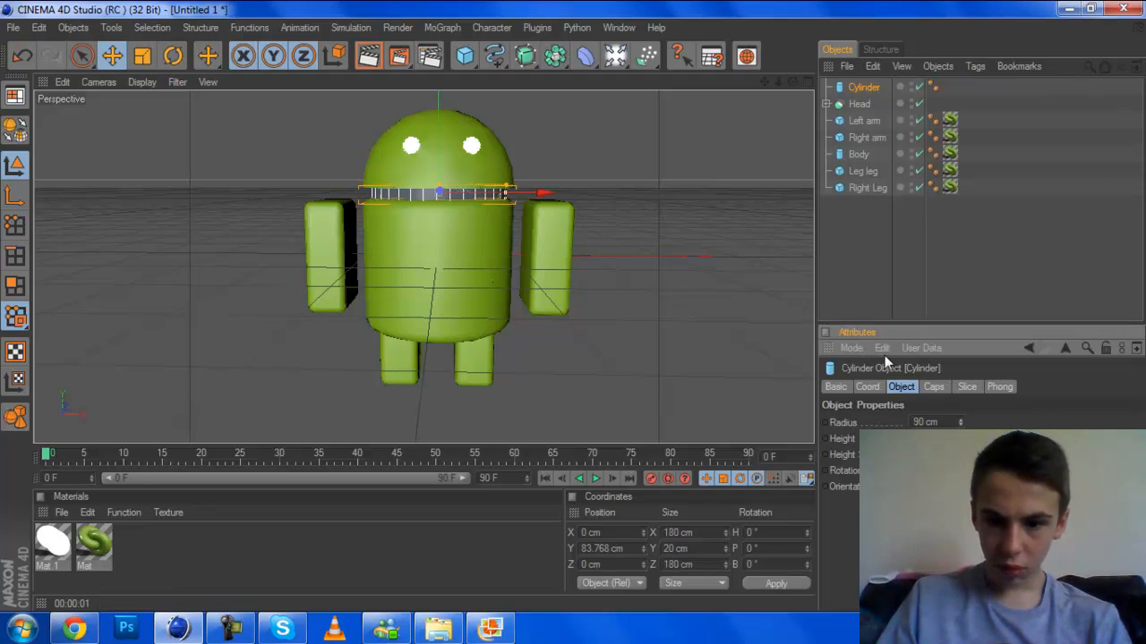
left_click(873, 284)
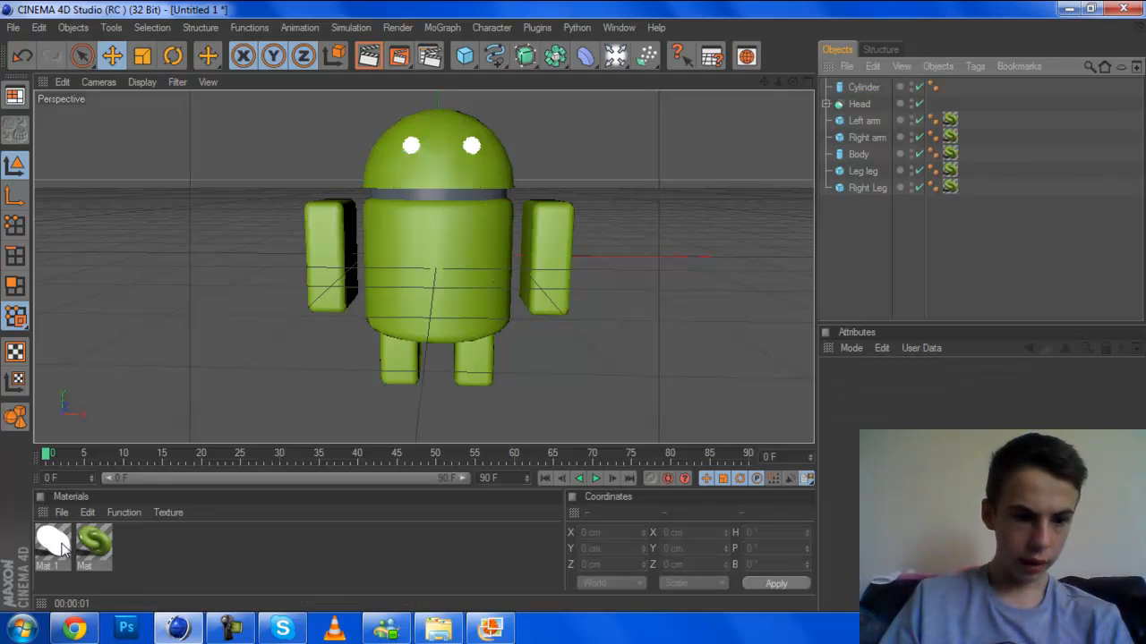
Apply the white Mat.1 material to the neck cylinder and render the active view to check it
left_click_drag(52, 542, 861, 89)
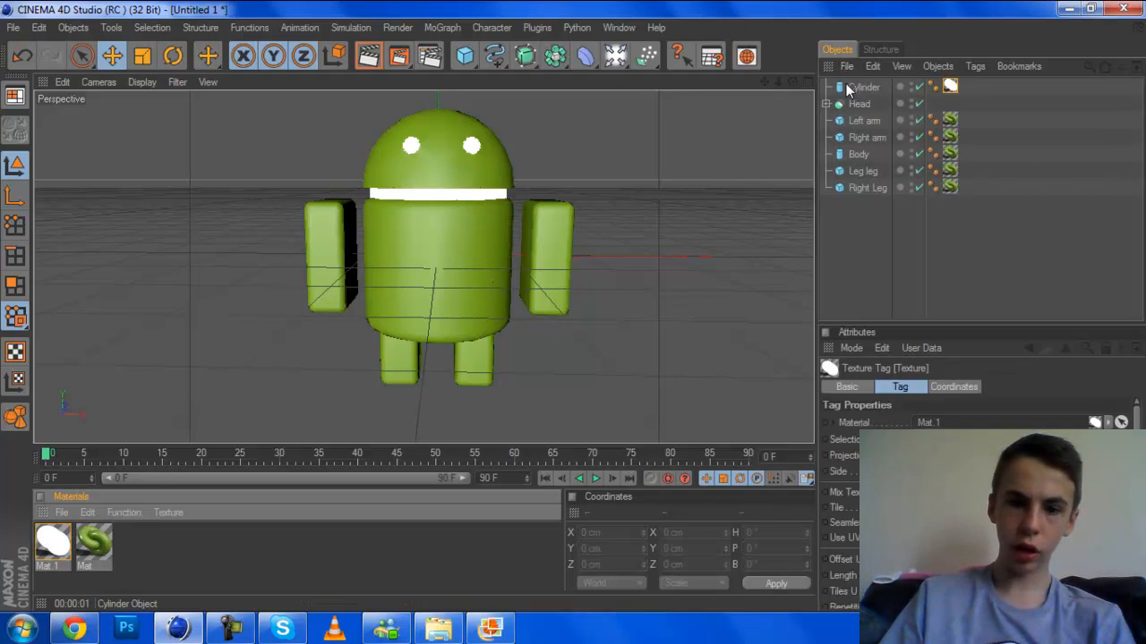
left_click(889, 256)
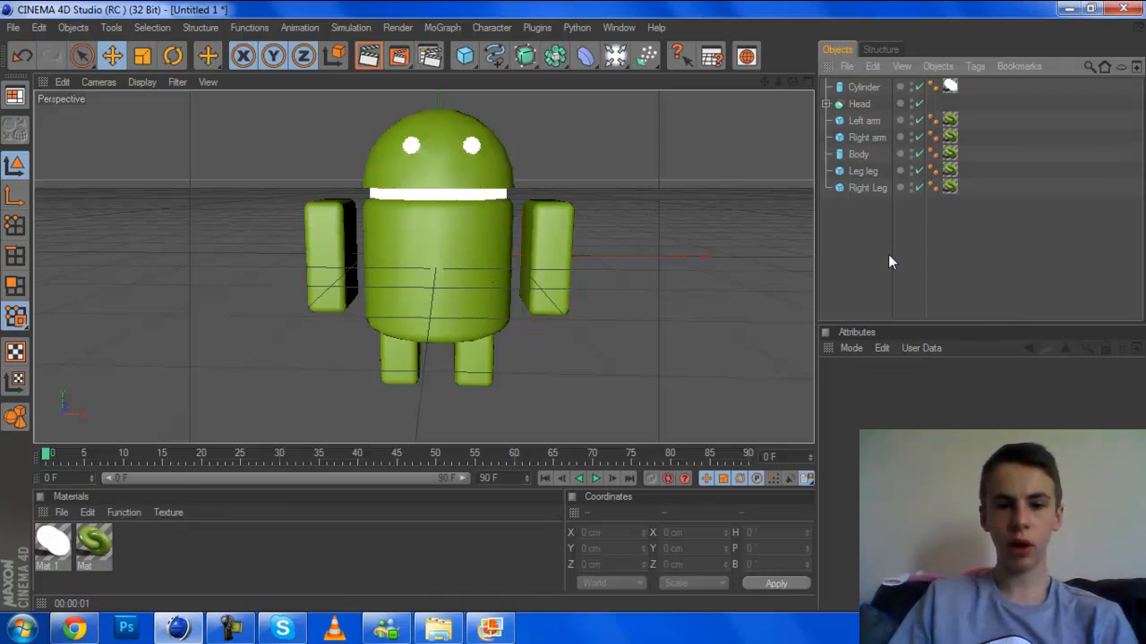
left_click(367, 57)
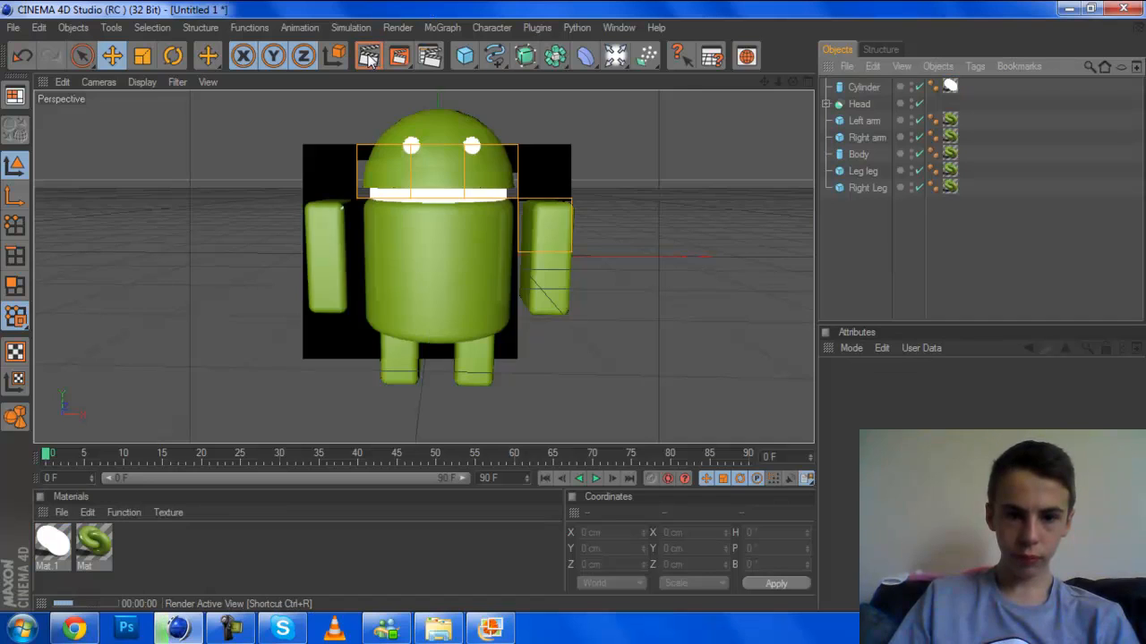
left_click(934, 286)
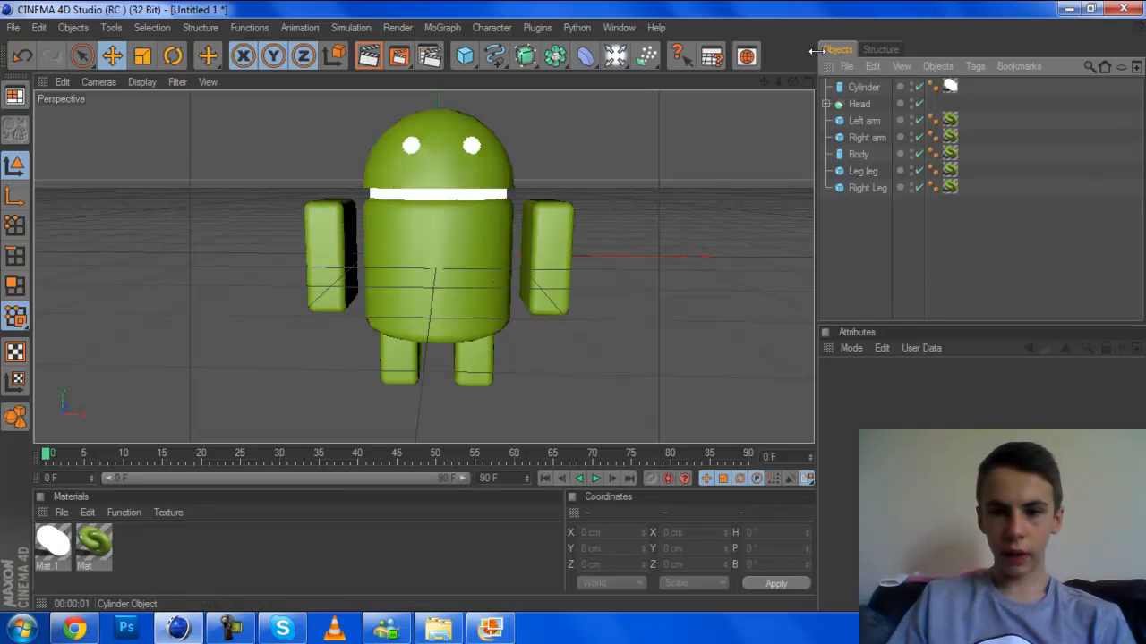
Duplicate the neck cylinder and rotate the copy 90° in bank so it runs sideways through the robot
left_click(855, 89)
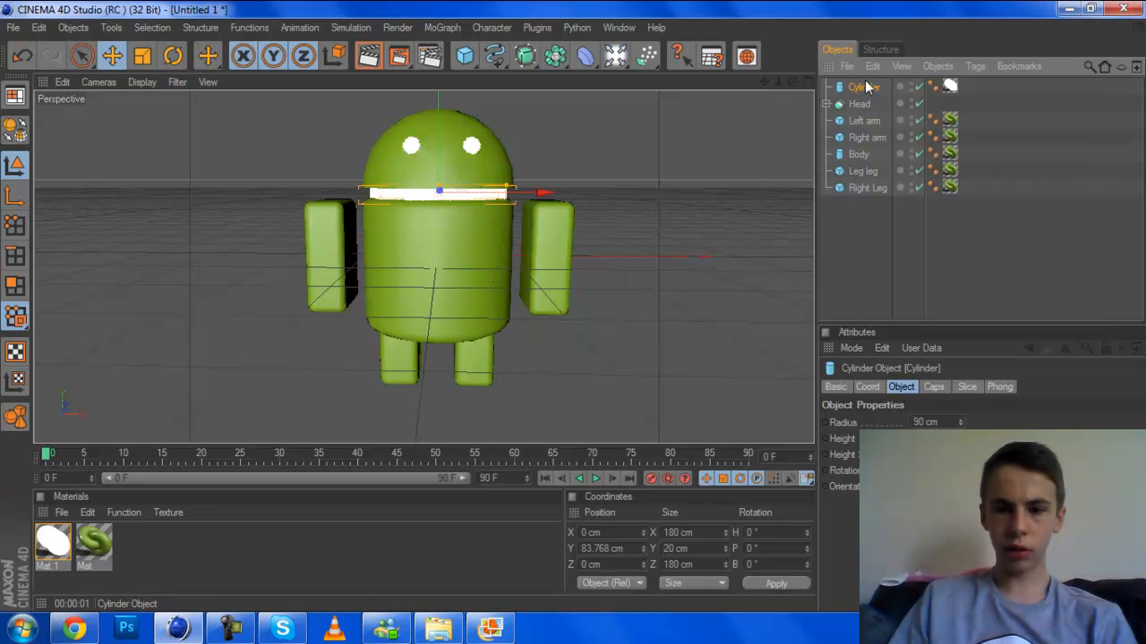
left_click_drag(866, 96, 867, 99, "ctrl")
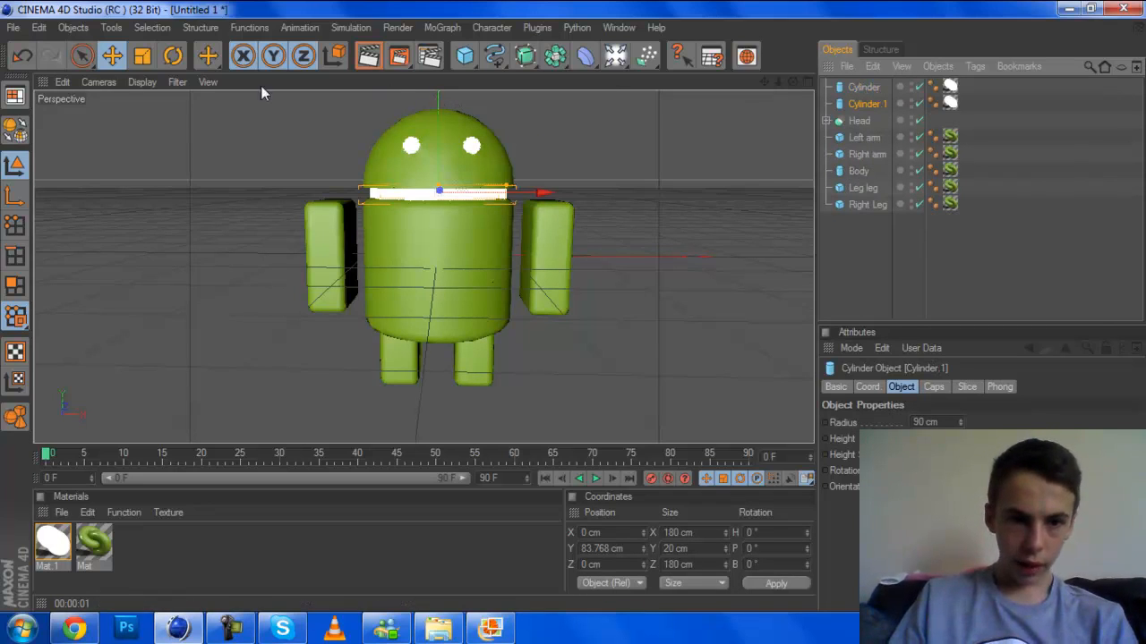
left_click(174, 57)
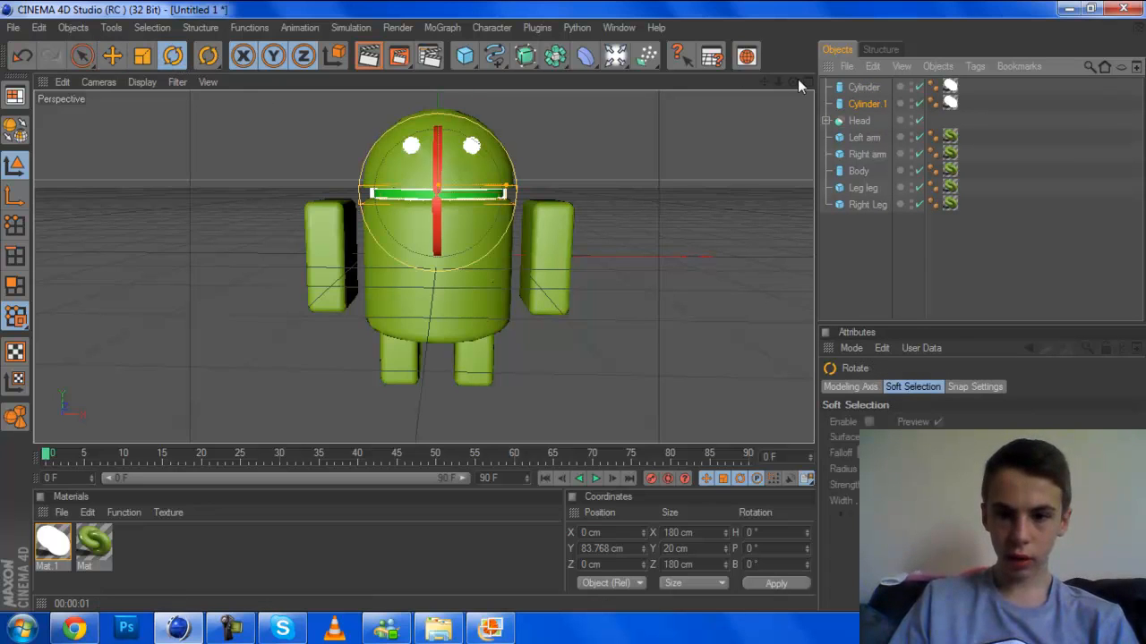
left_click_drag(793, 81, 768, 92)
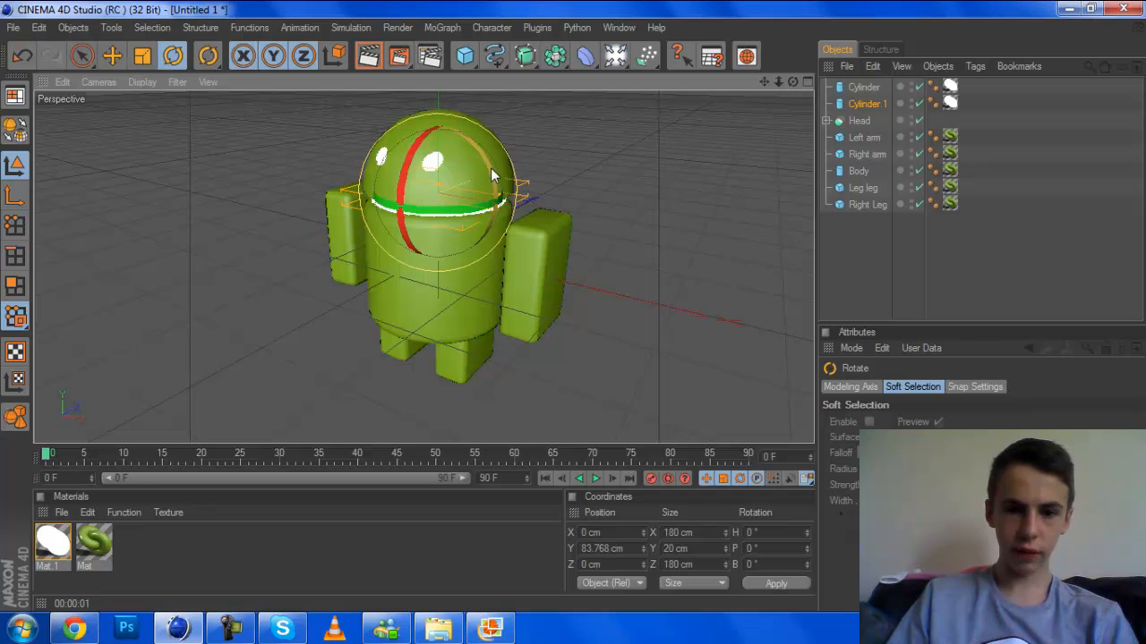
left_click_drag(491, 168, 468, 253)
Set the rotated cylinder copy's radius to 40 cm and its height to 200 cm
left_click(112, 55)
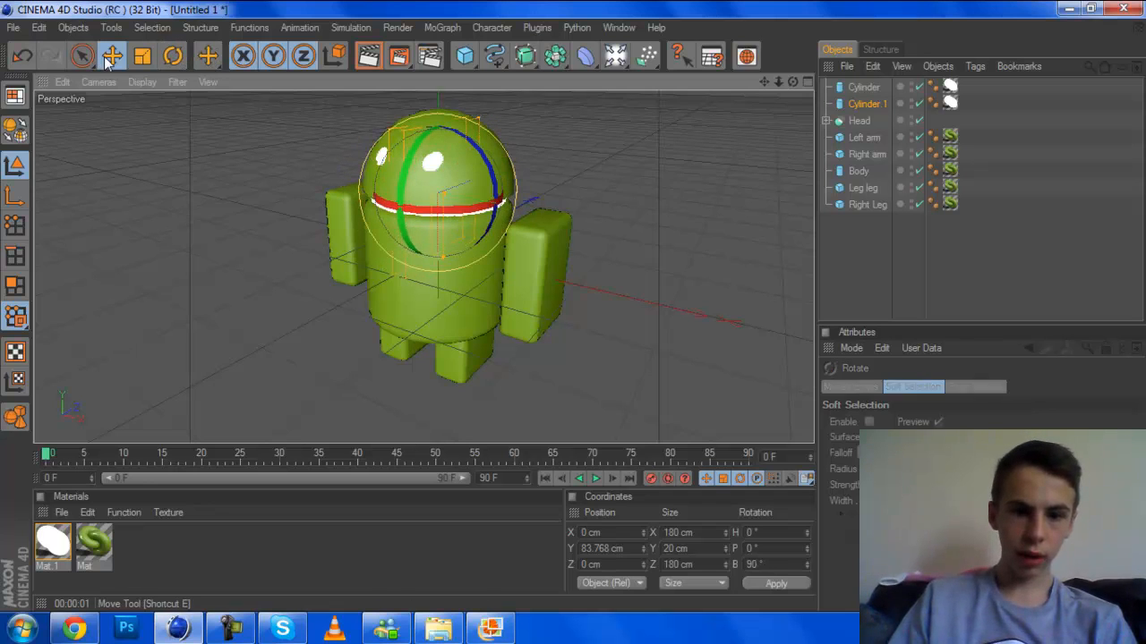
left_click_drag(445, 257, 445, 220)
left_click(870, 105)
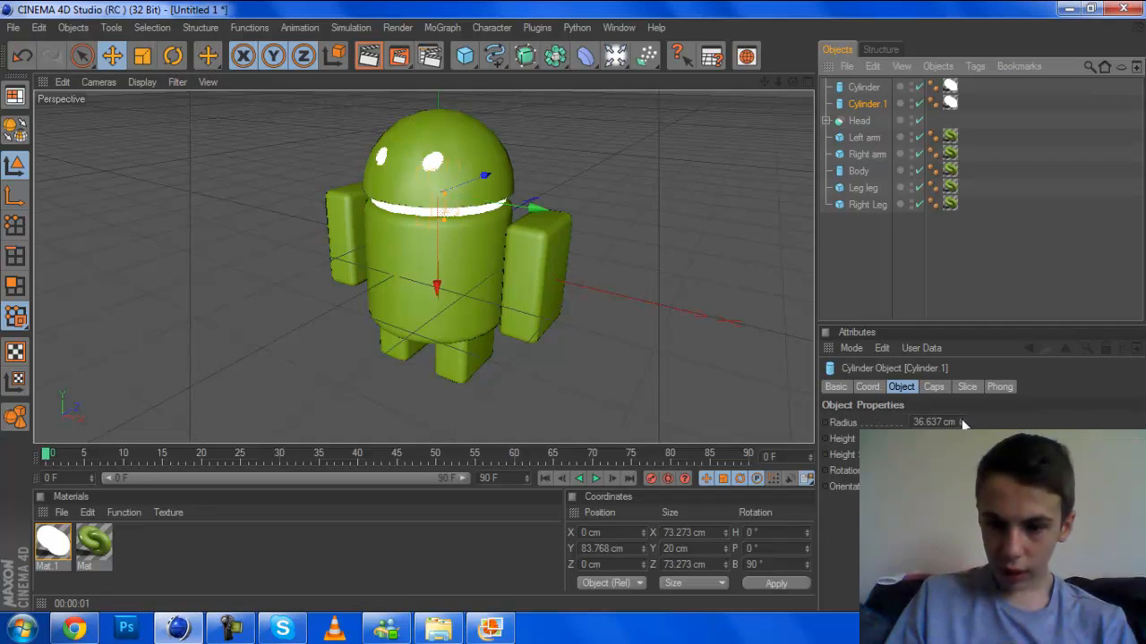
left_click_drag(960, 421, 911, 421)
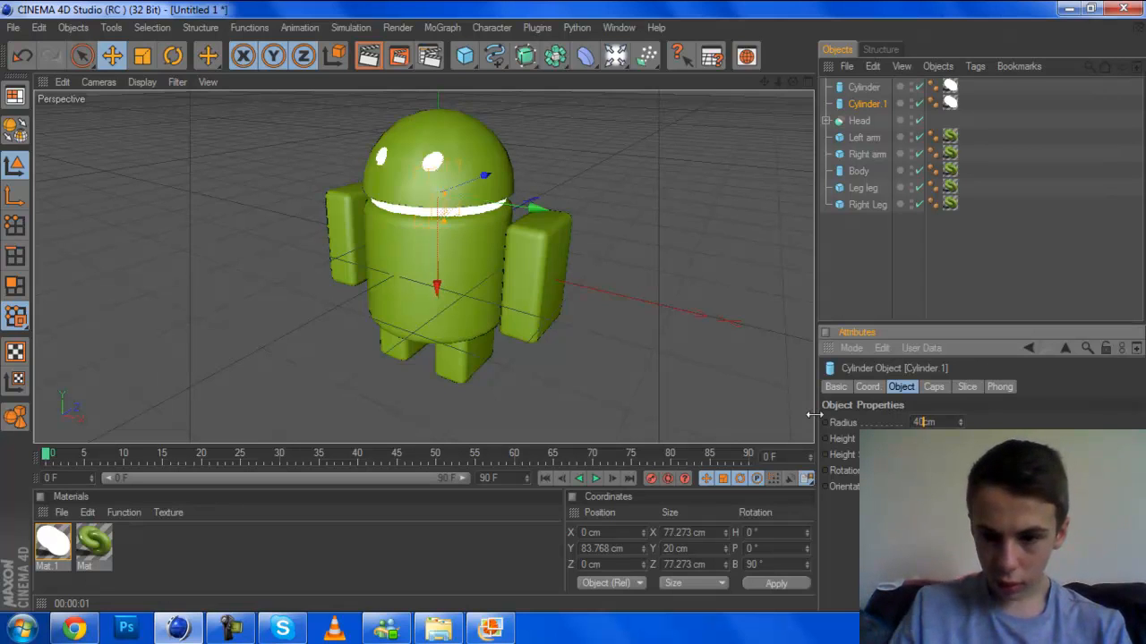
key("Return")
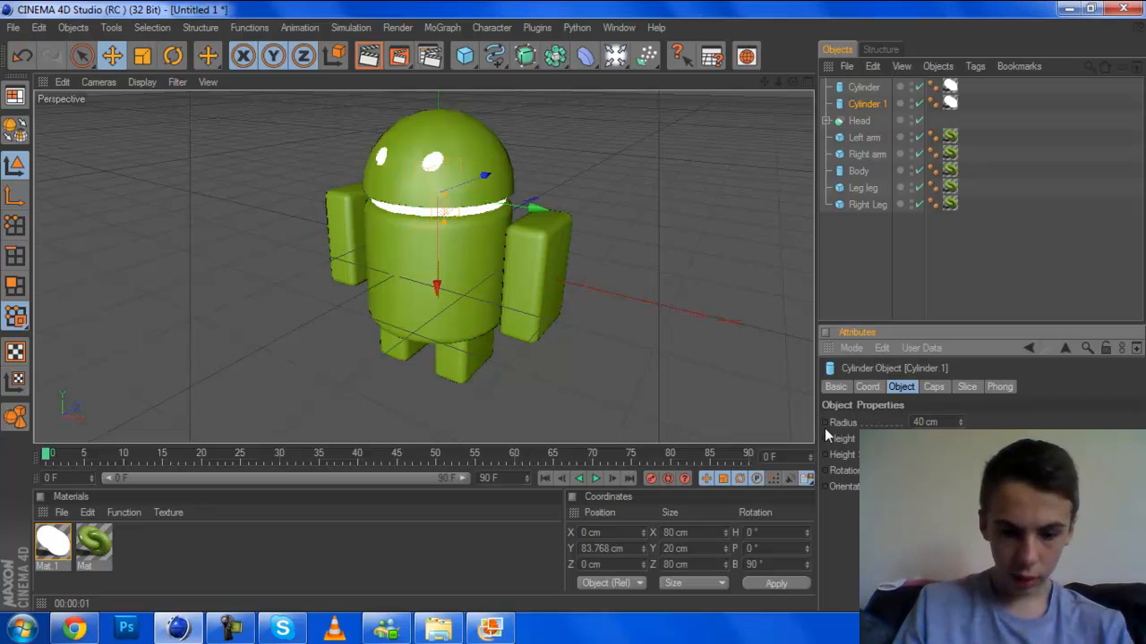
key("Return")
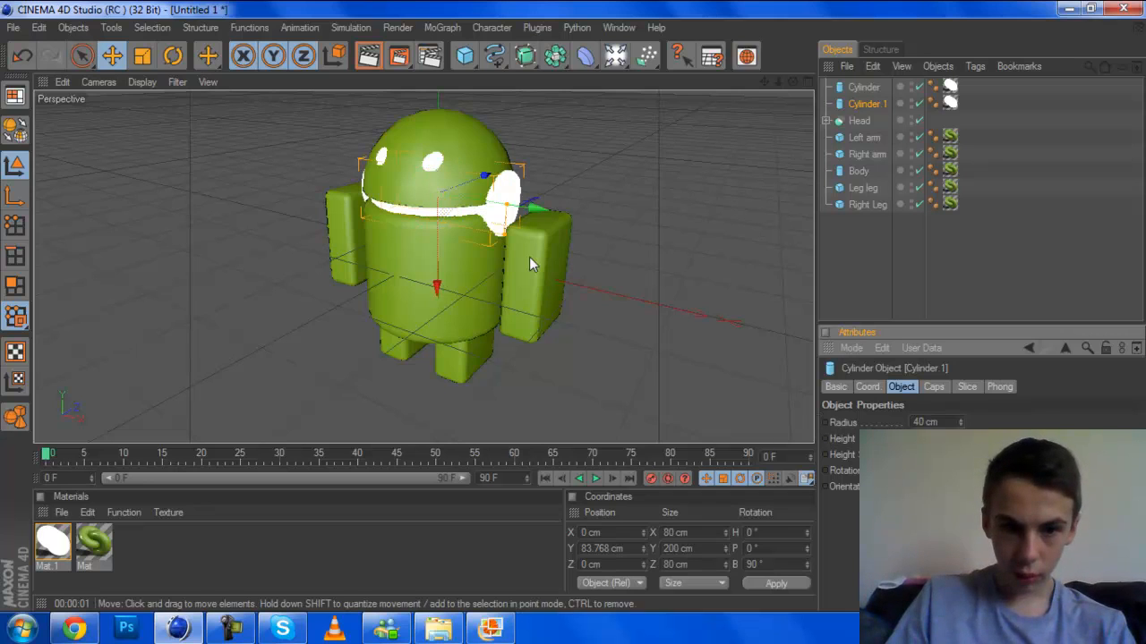
Lower the rotated cylinder to about 28 cm in Y and set its height to 260 cm to reach both arms
left_click_drag(436, 271, 436, 320)
left_click_drag(793, 83, 861, 65)
left_click_drag(512, 234, 534, 234)
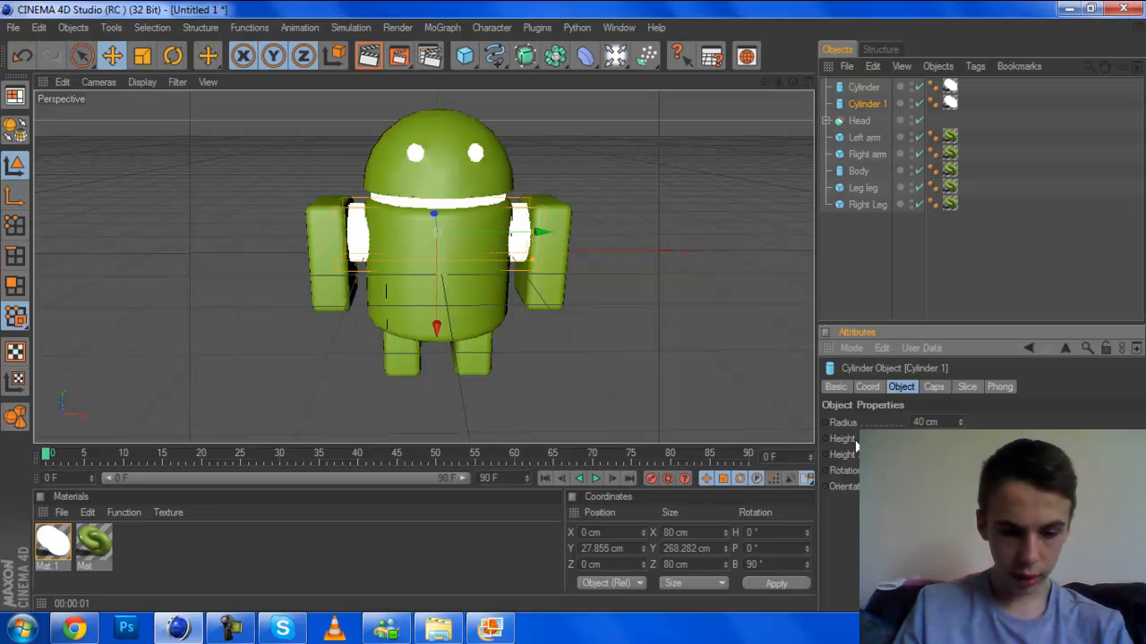
type("260")
key("Return")
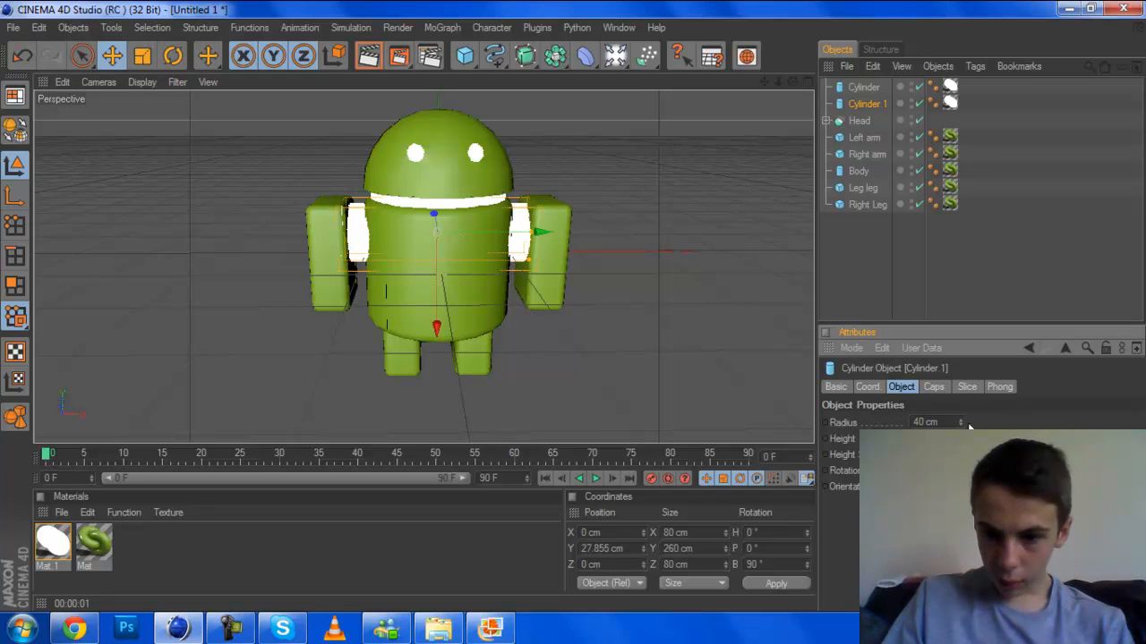
Reduce the arm-connecting cylinder's radius to 20 cm and set its Y position to 40 cm
left_click_drag(960, 423, 960, 426)
left_click_drag(960, 423, 960, 434)
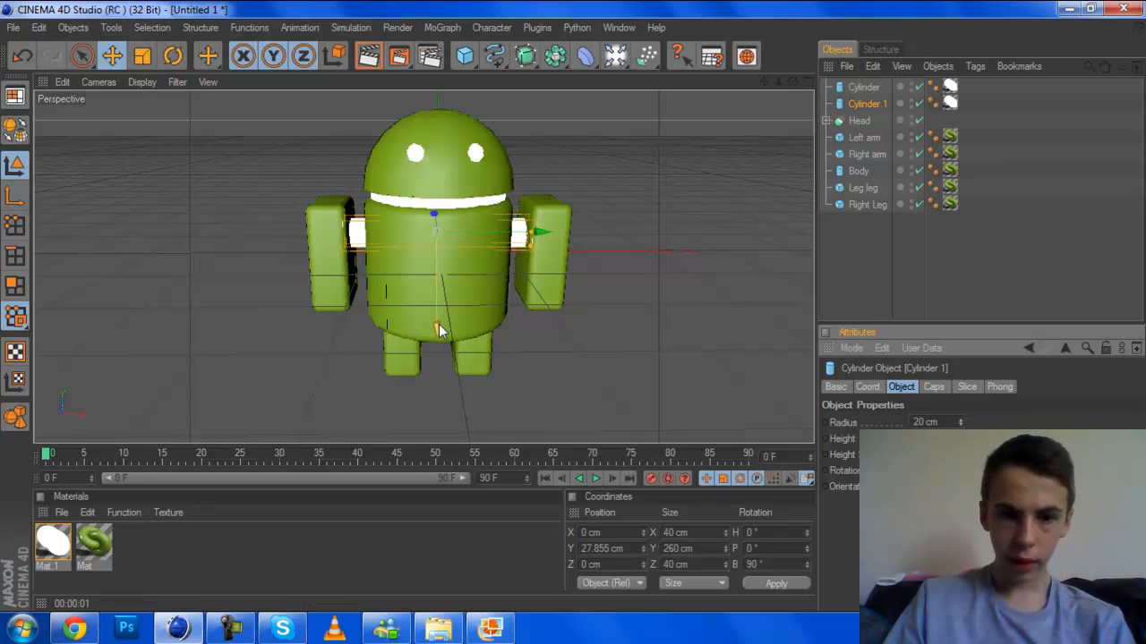
left_click_drag(438, 331, 438, 322)
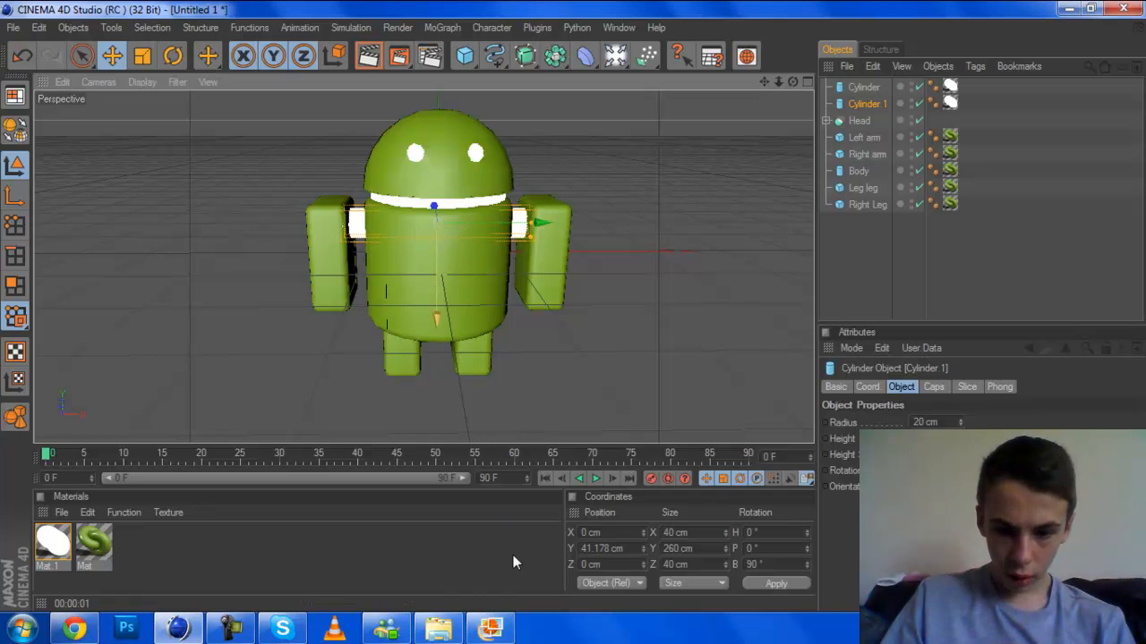
double_click(608, 549)
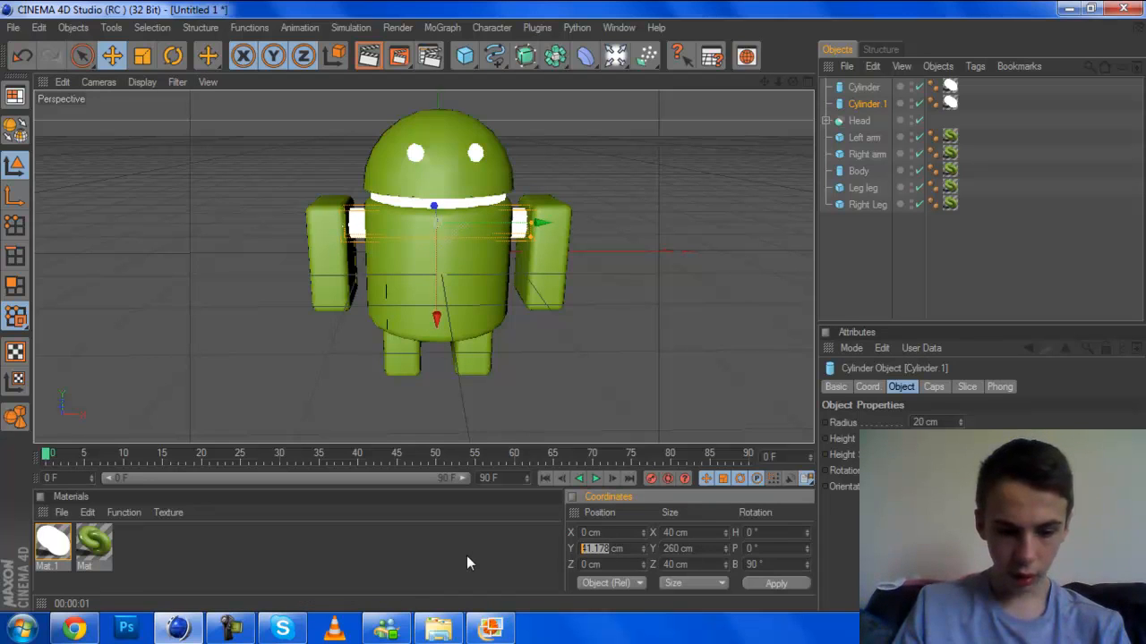
type("40")
left_click(779, 584)
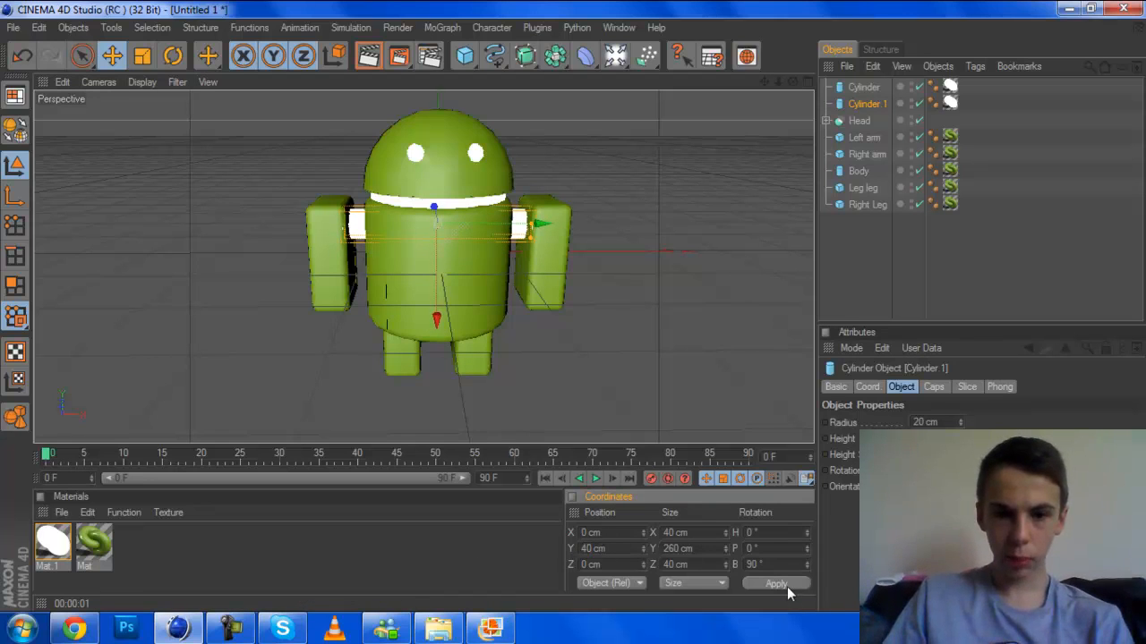
Add the Global Illumination and Ambient Occlusion effects to the render settings
left_click(931, 289)
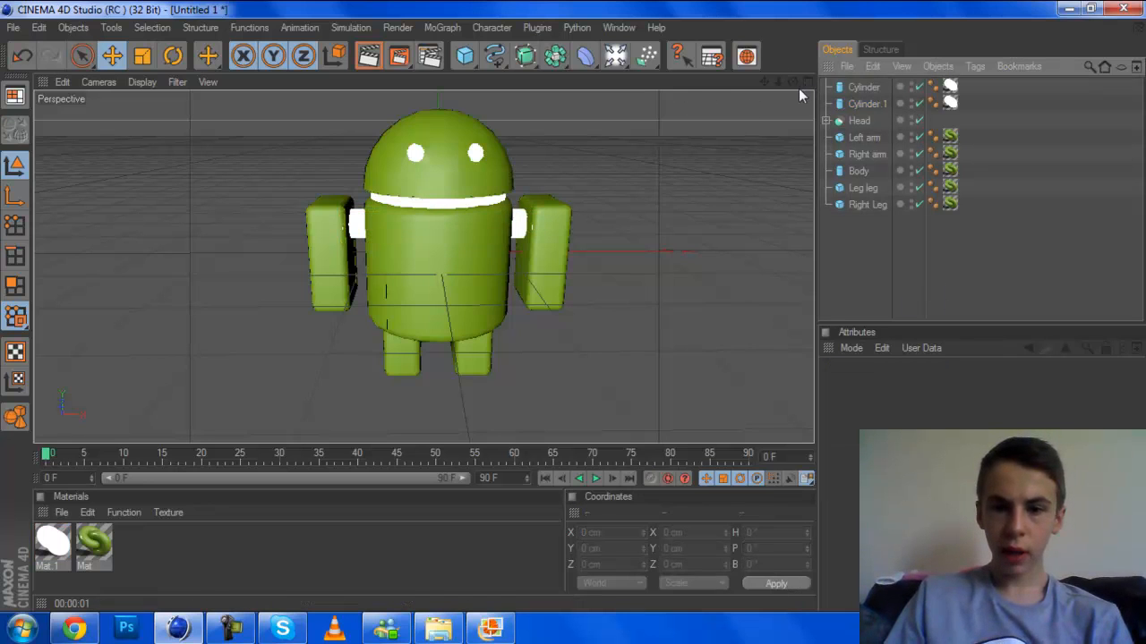
left_click_drag(792, 82, 793, 121)
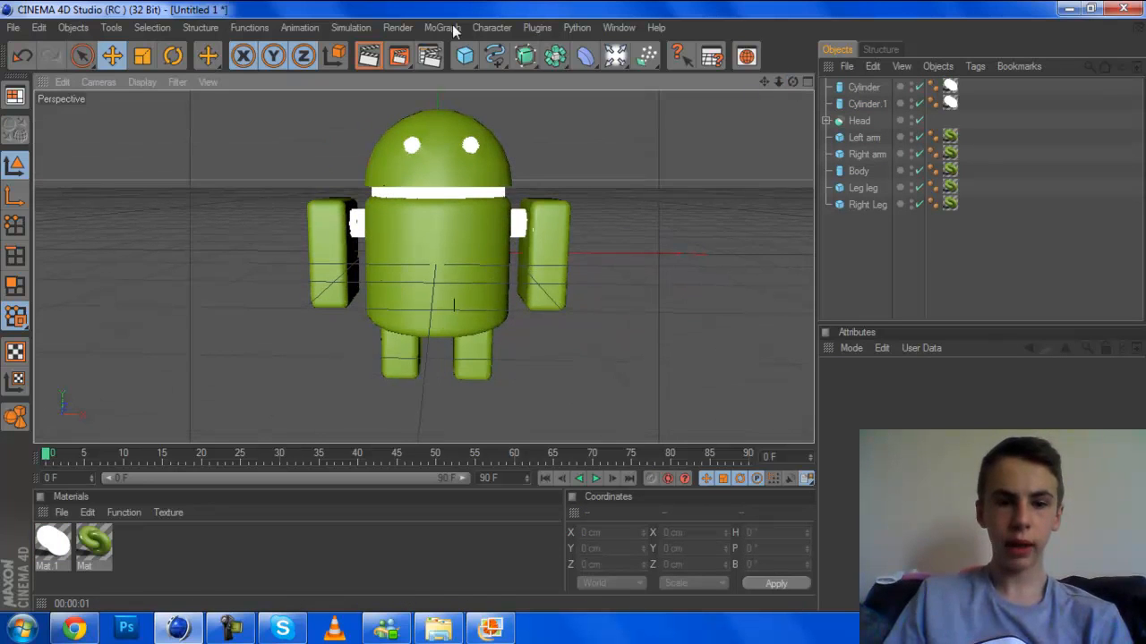
left_click(408, 55)
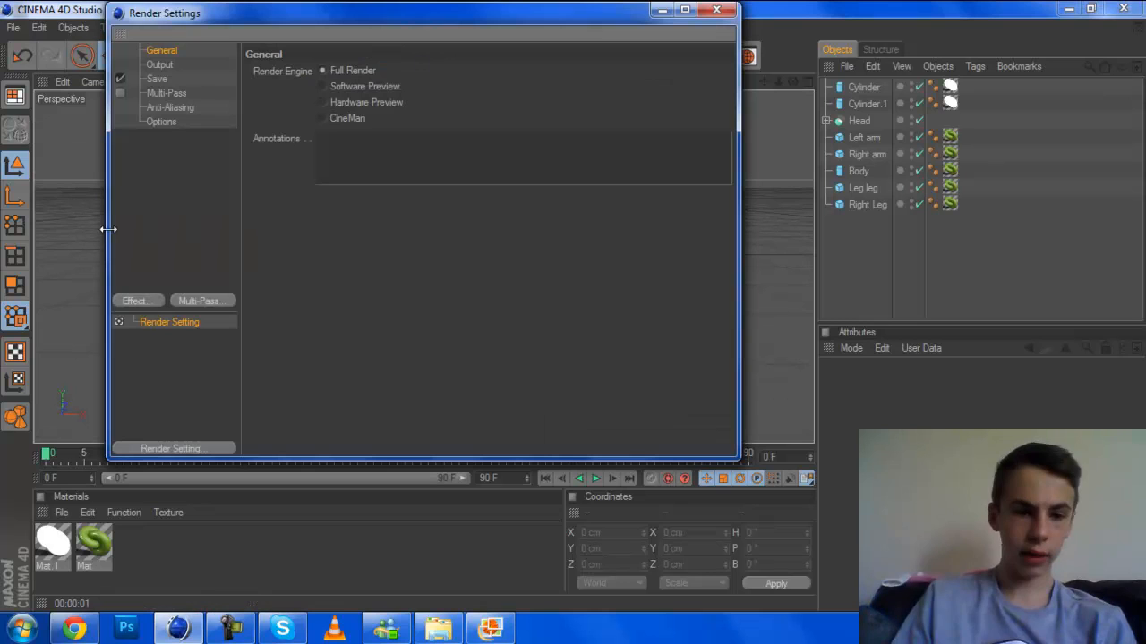
left_click(144, 300)
left_click(230, 409)
left_click(153, 302)
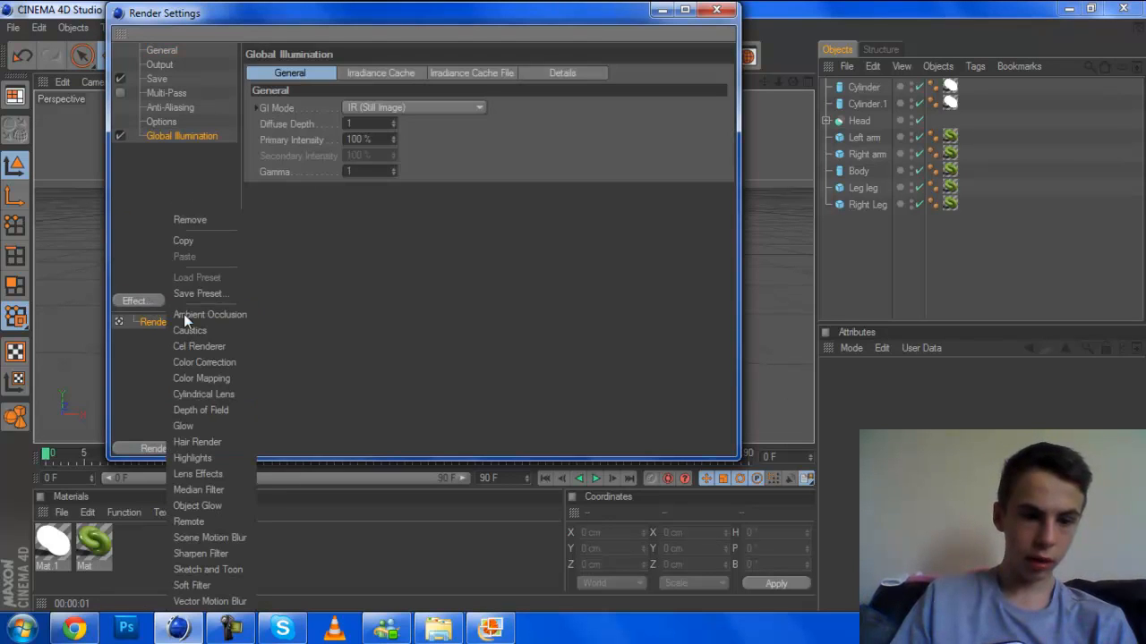
left_click(200, 316)
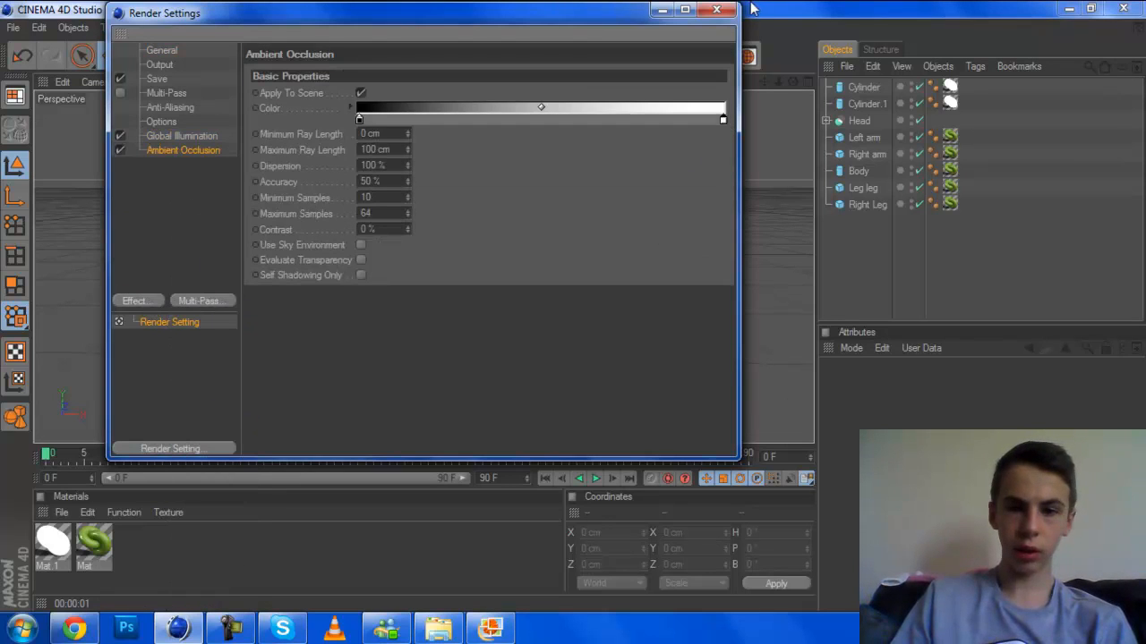
left_click(716, 9)
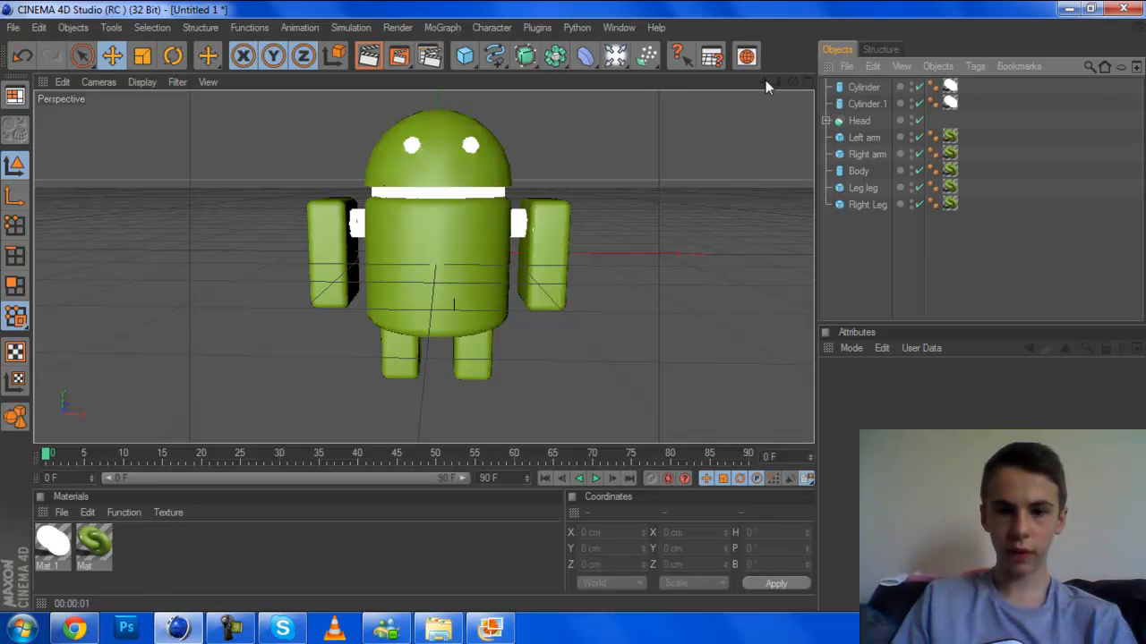
Add a cube for an antenna, raise it to about 127 cm in Y and narrow it to about 13 cm in X
scroll(439, 99, "up", 3)
left_click(460, 66)
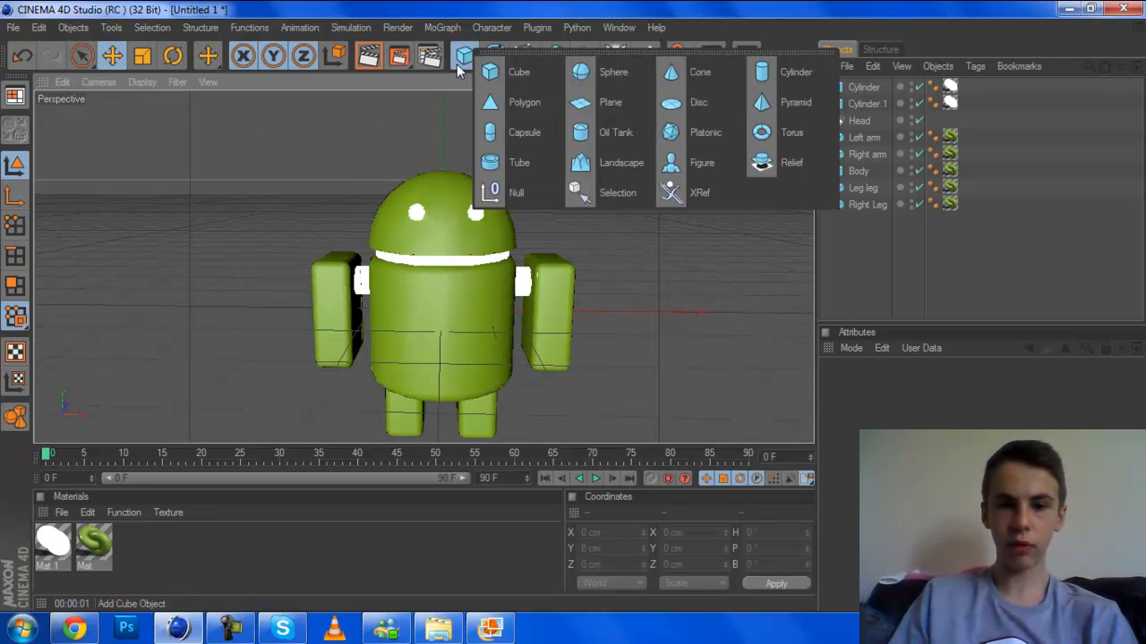
left_click(537, 80)
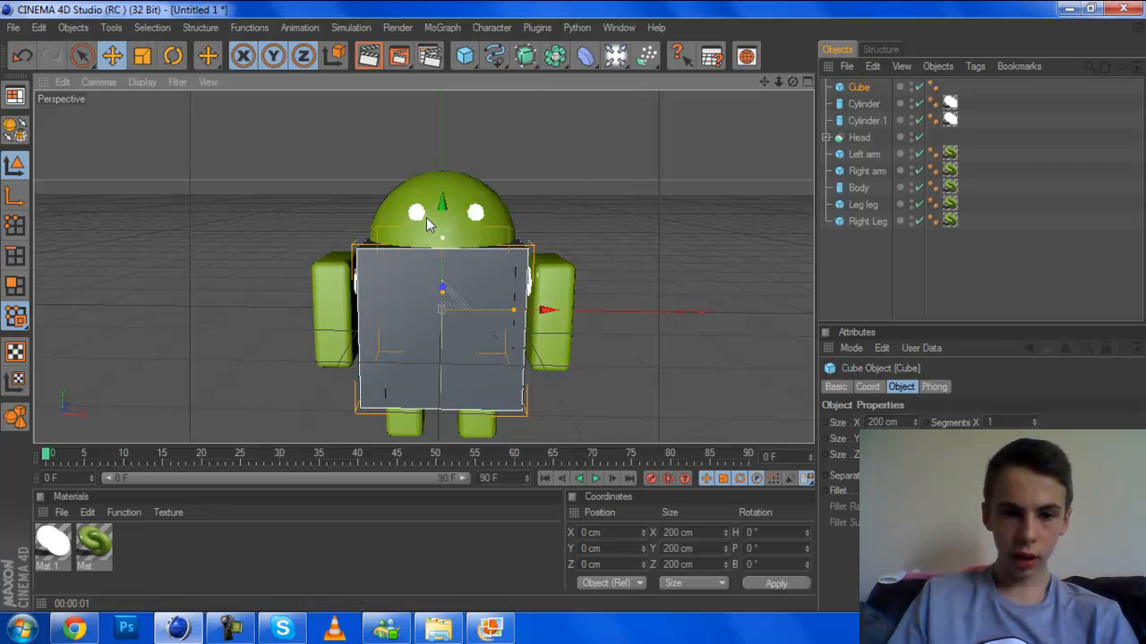
left_click_drag(442, 205, 441, 112)
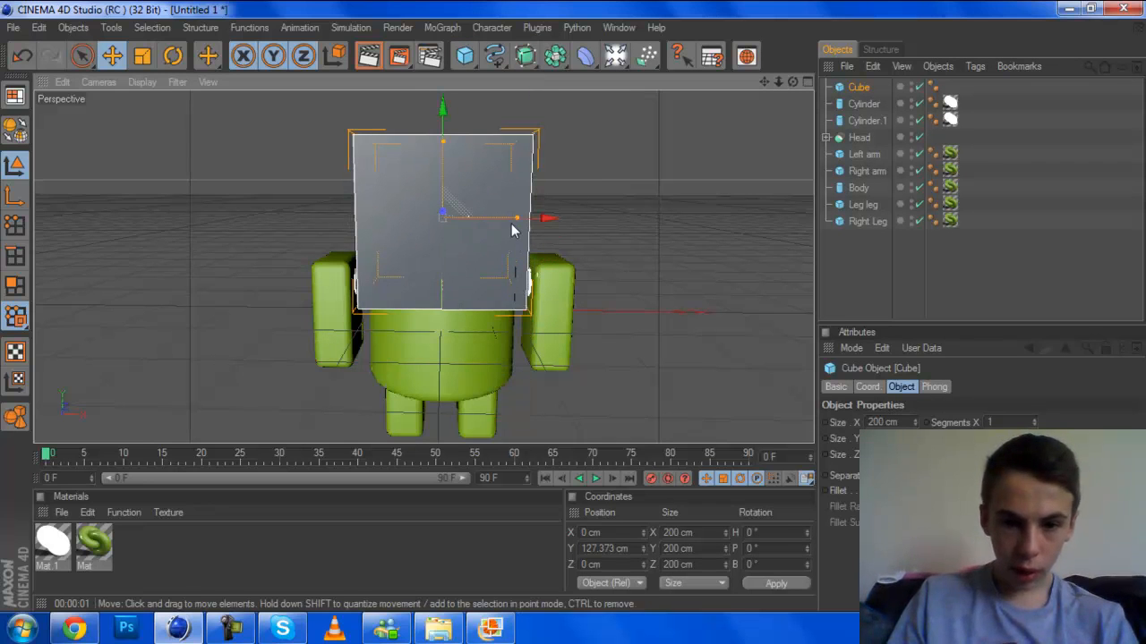
left_click_drag(517, 219, 446, 218)
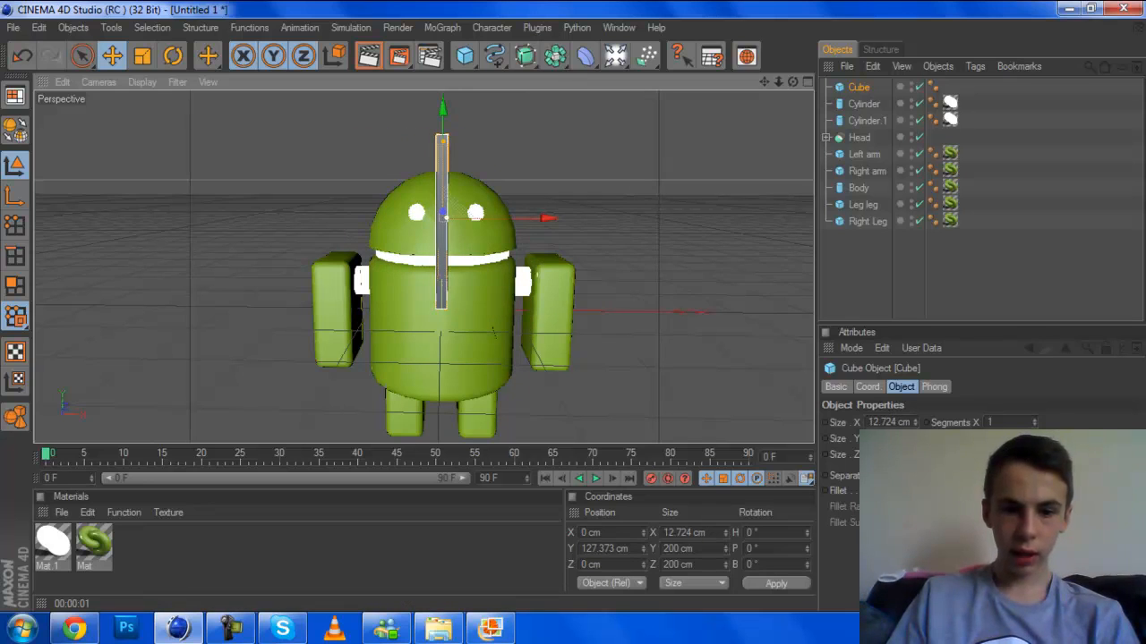
Try to set the antenna cube's size to 10 cm in X, 50 cm in Y and 10 cm in Z
double_click(697, 532)
type("1")
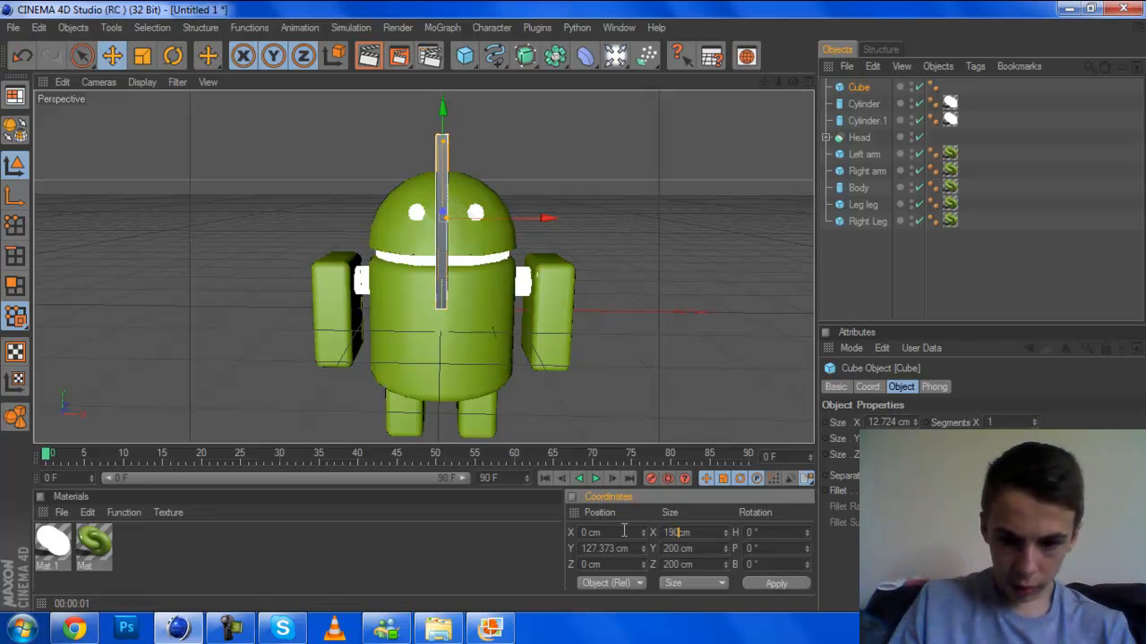
type("0")
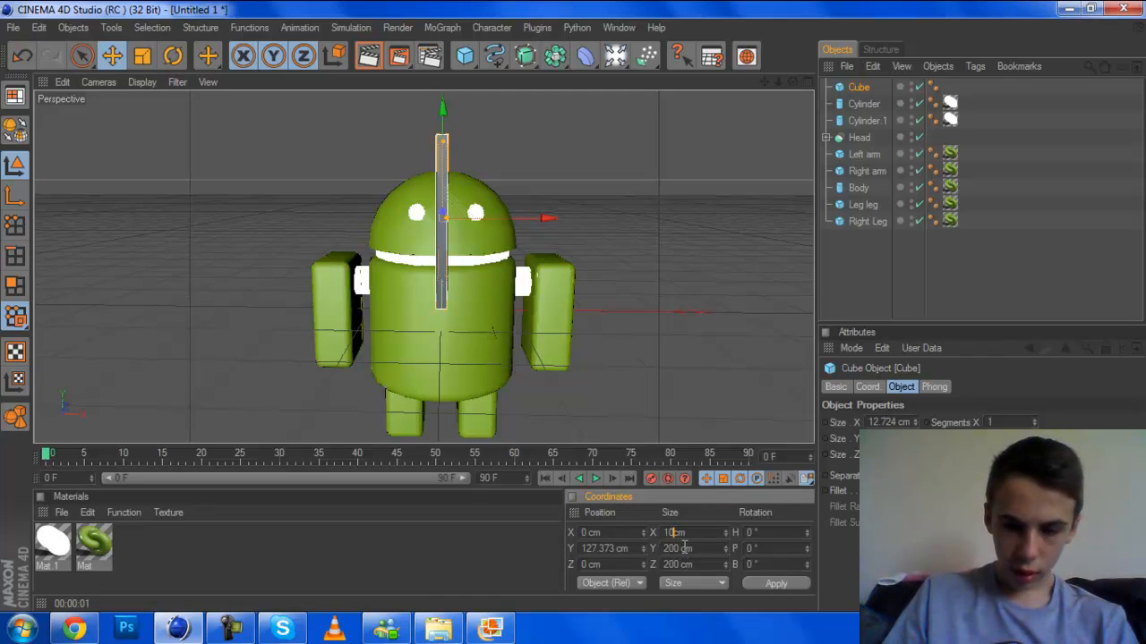
type("10")
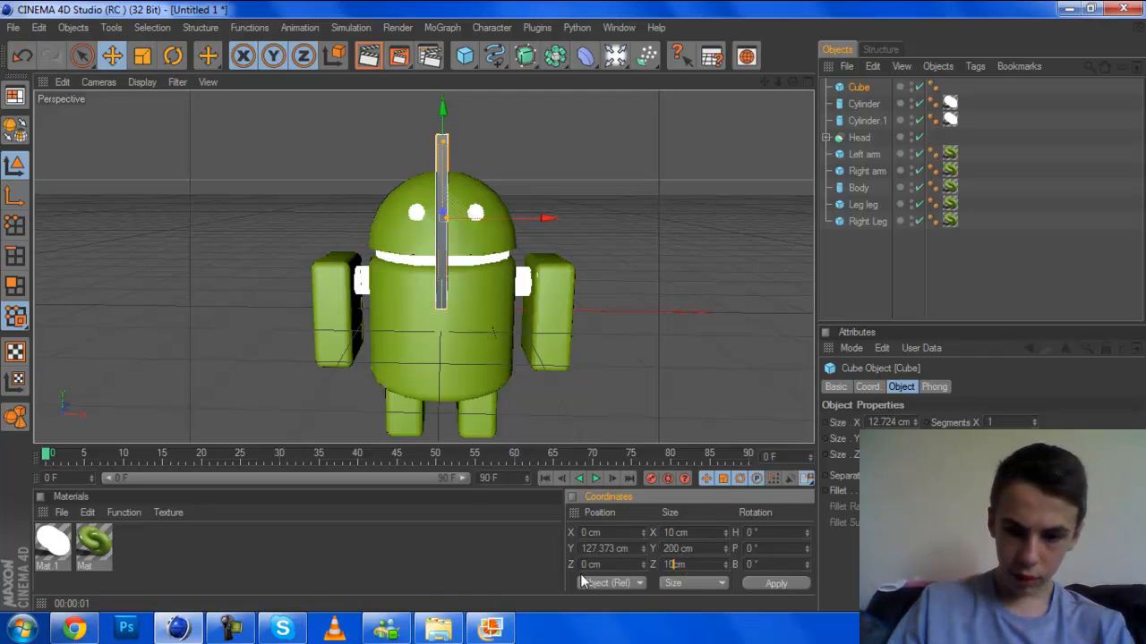
double_click(679, 548)
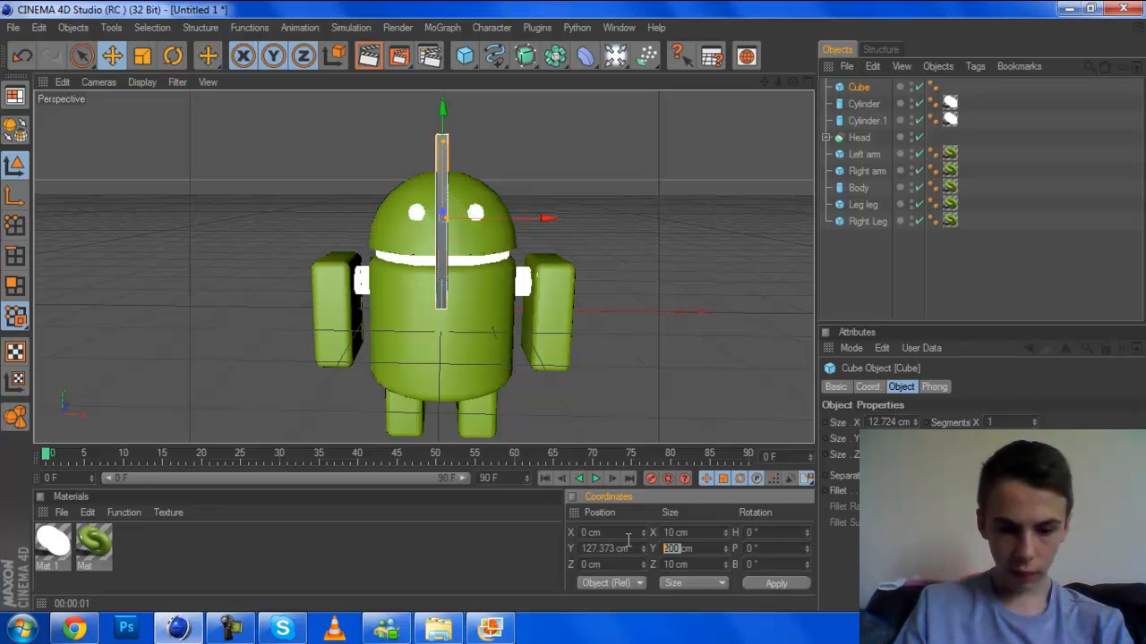
type("50")
left_click(762, 589)
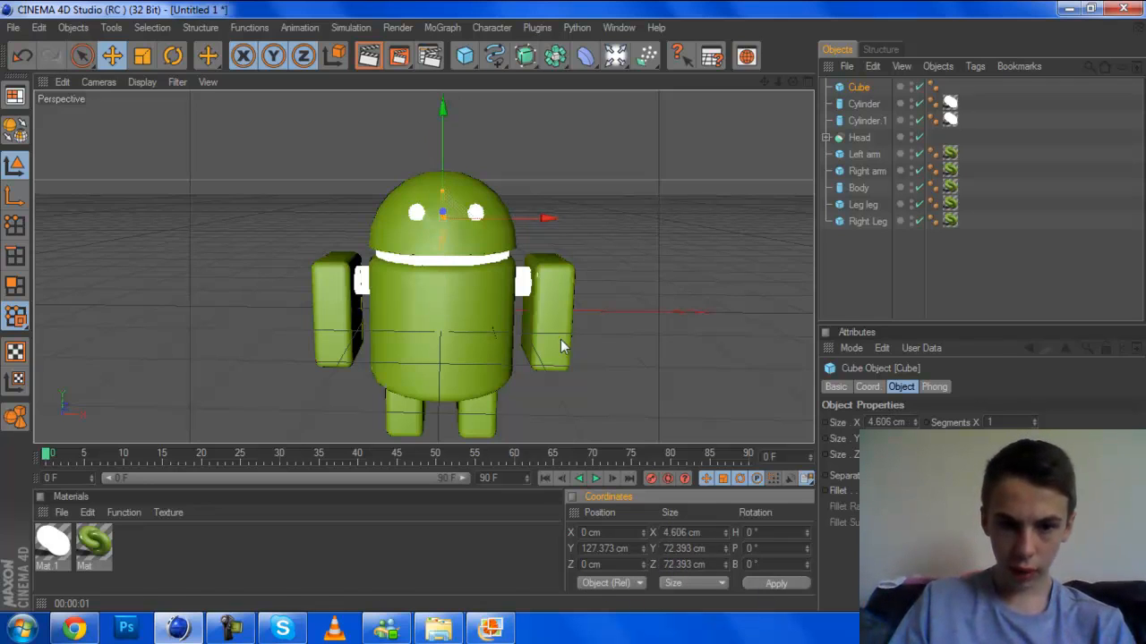
Raise the antenna cube to about 208 cm in Y, above the head, and set its X and Z sizes to 10 cm
left_click_drag(443, 148, 443, 97)
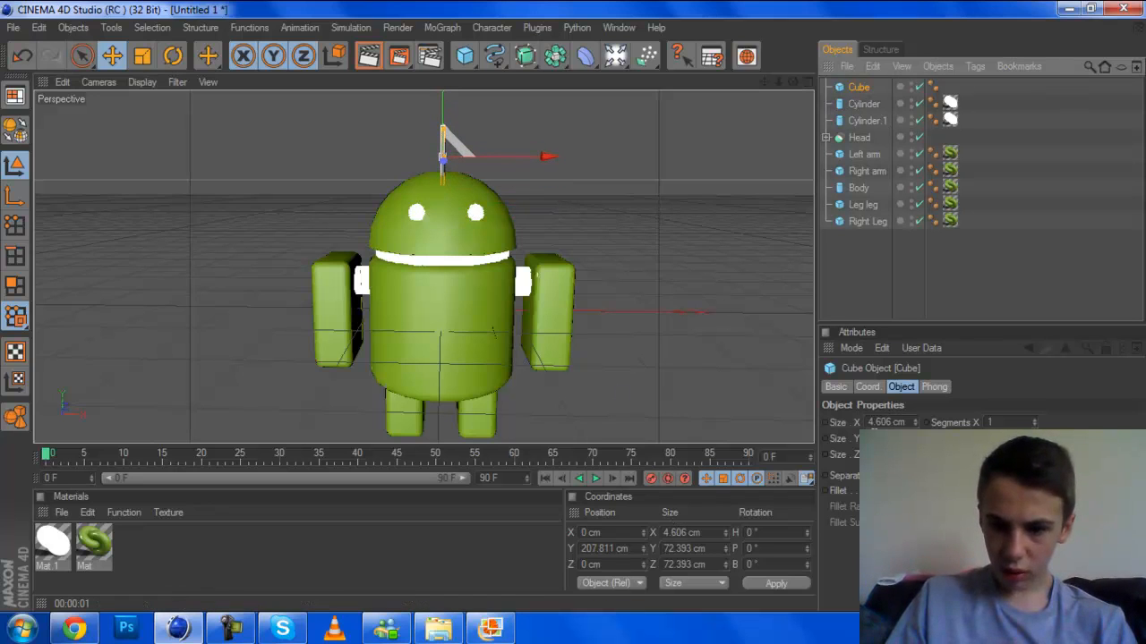
double_click(886, 422)
type("10")
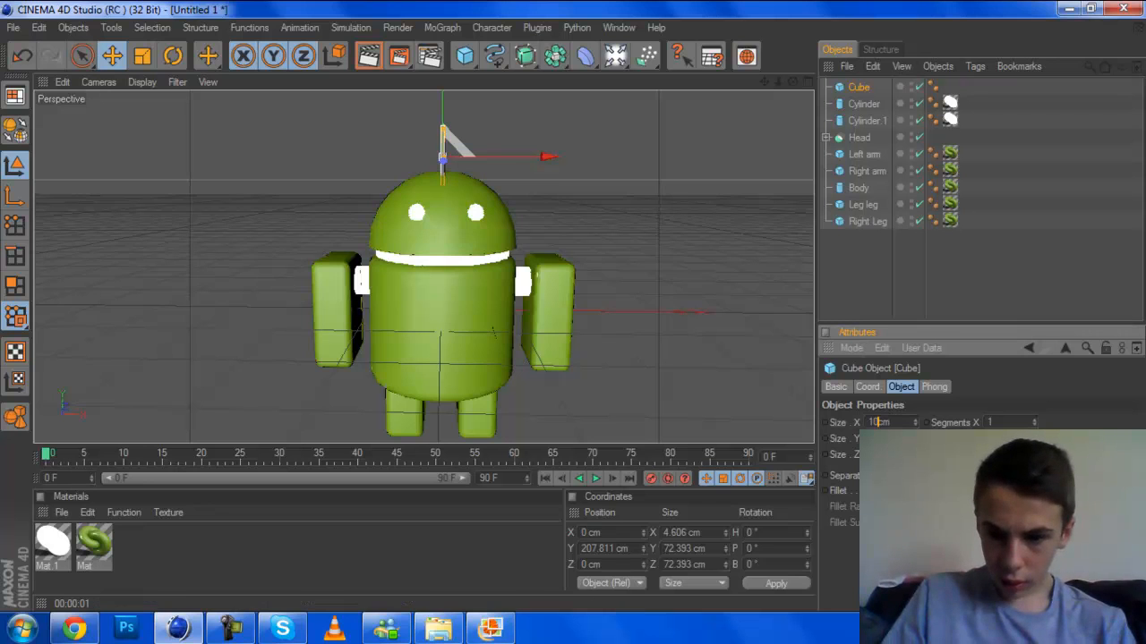
Shift the antenna cube to about -28 cm in Z and set its Y position to 200 cm
left_click_drag(793, 82, 723, 102)
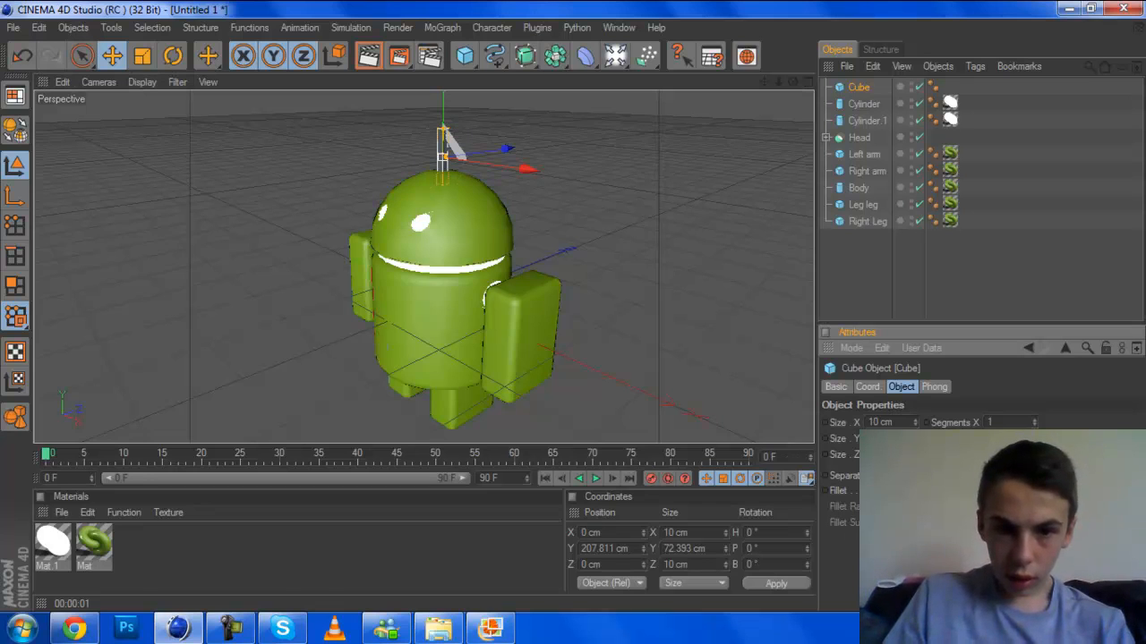
left_click_drag(513, 151, 492, 150)
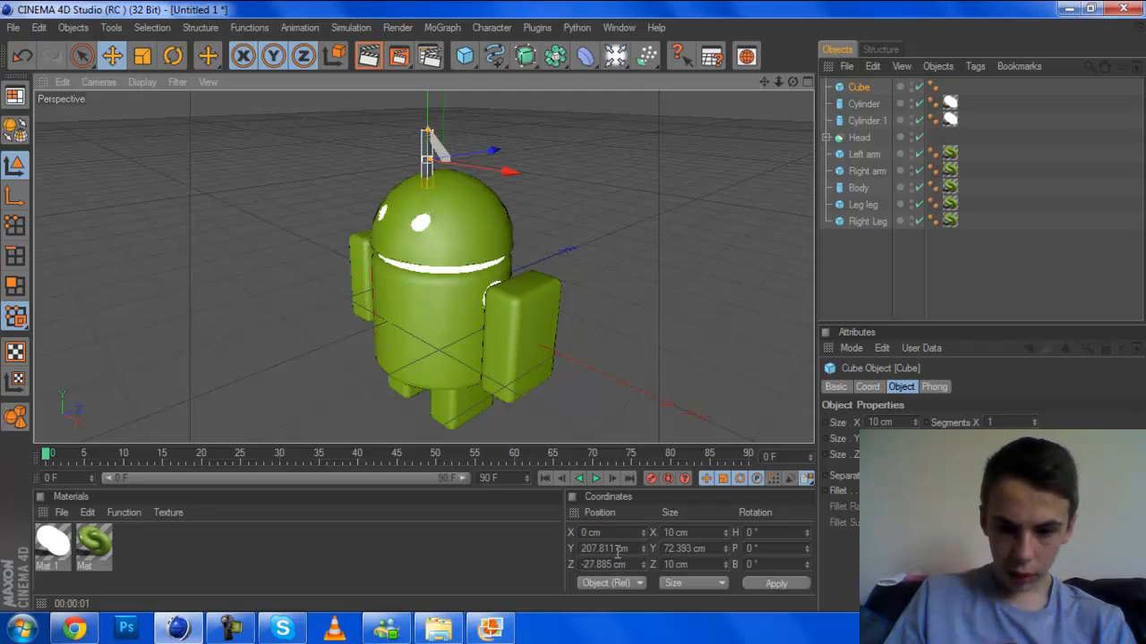
double_click(622, 550)
type("200")
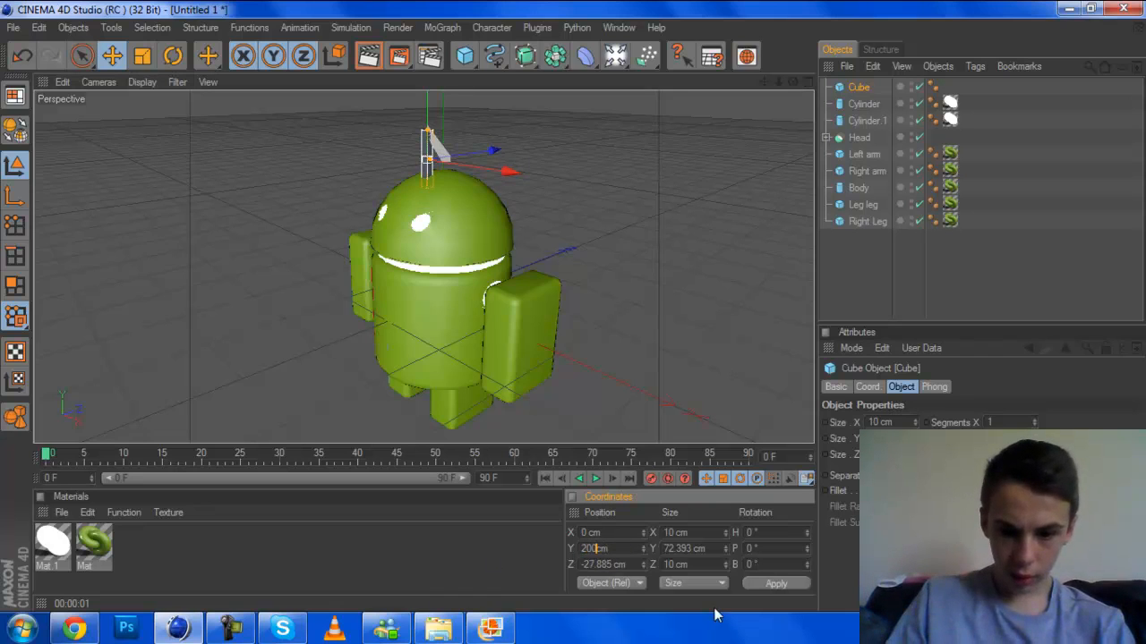
left_click(769, 583)
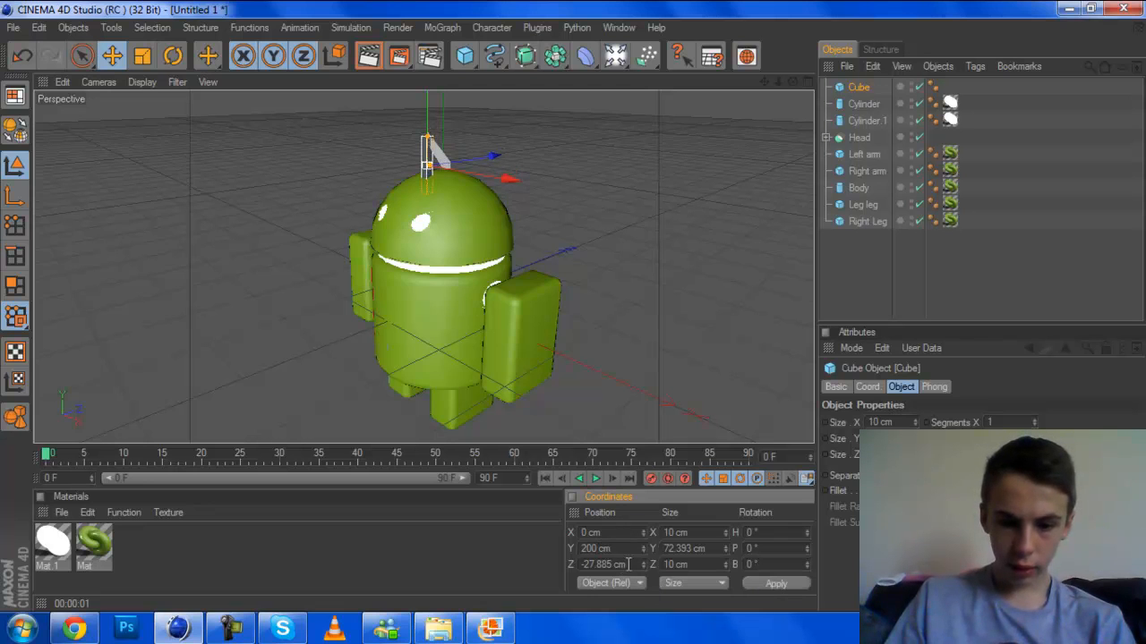
Move the antenna cube above one eye by setting its X position to -35 cm and its Z position to -27 cm
left_click_drag(793, 81, 864, 65)
left_click_drag(515, 166, 488, 166)
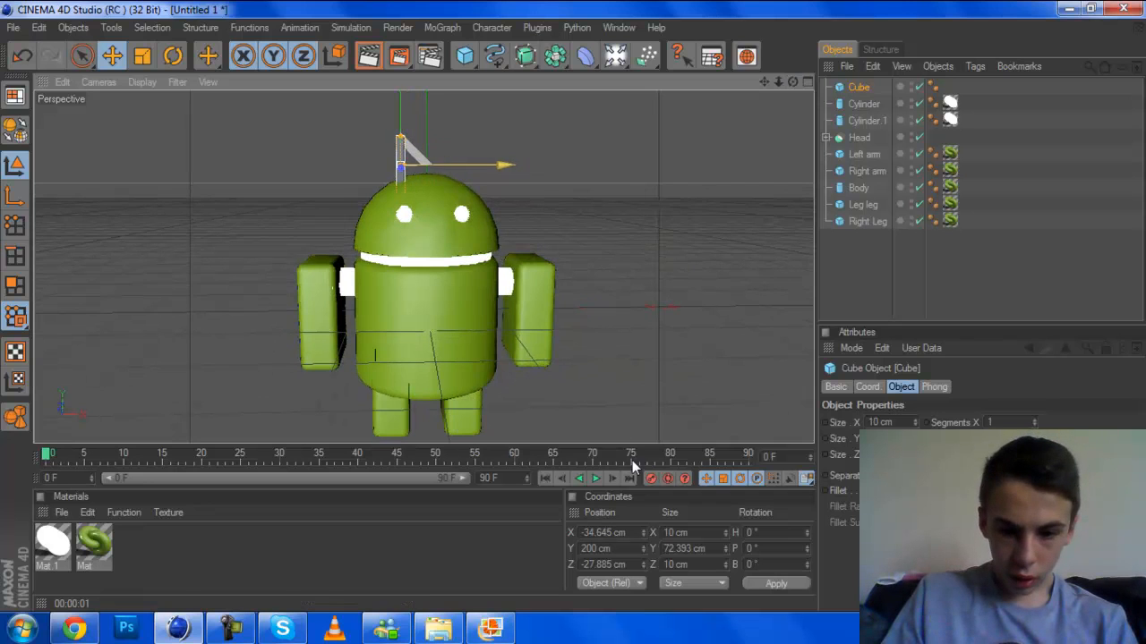
left_click(613, 533)
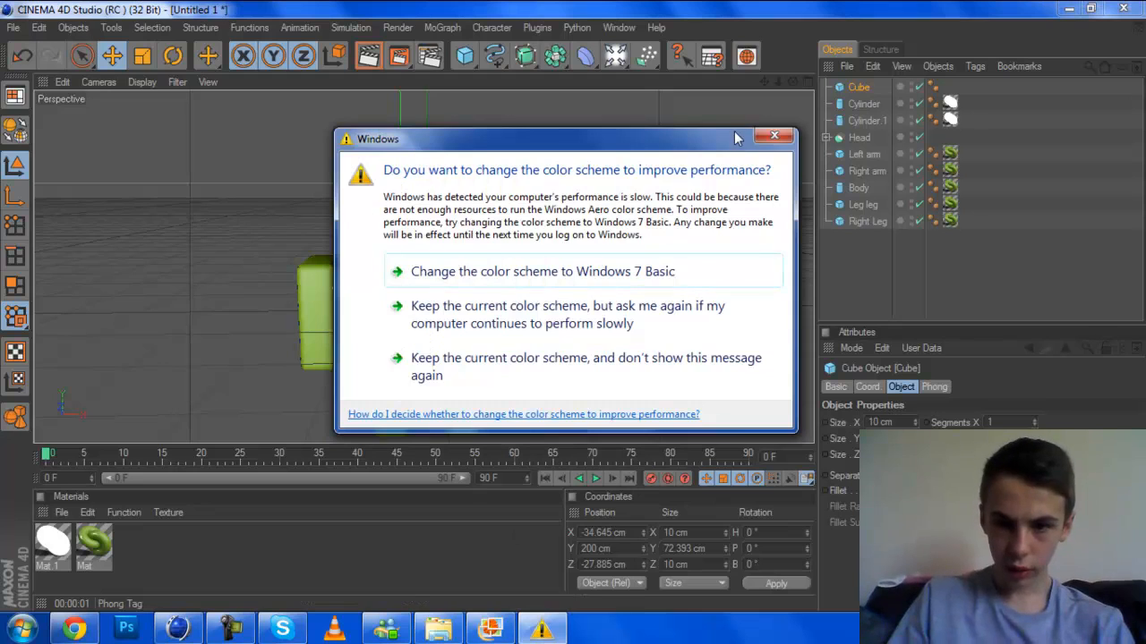
left_click(774, 135)
key("BackSpace")
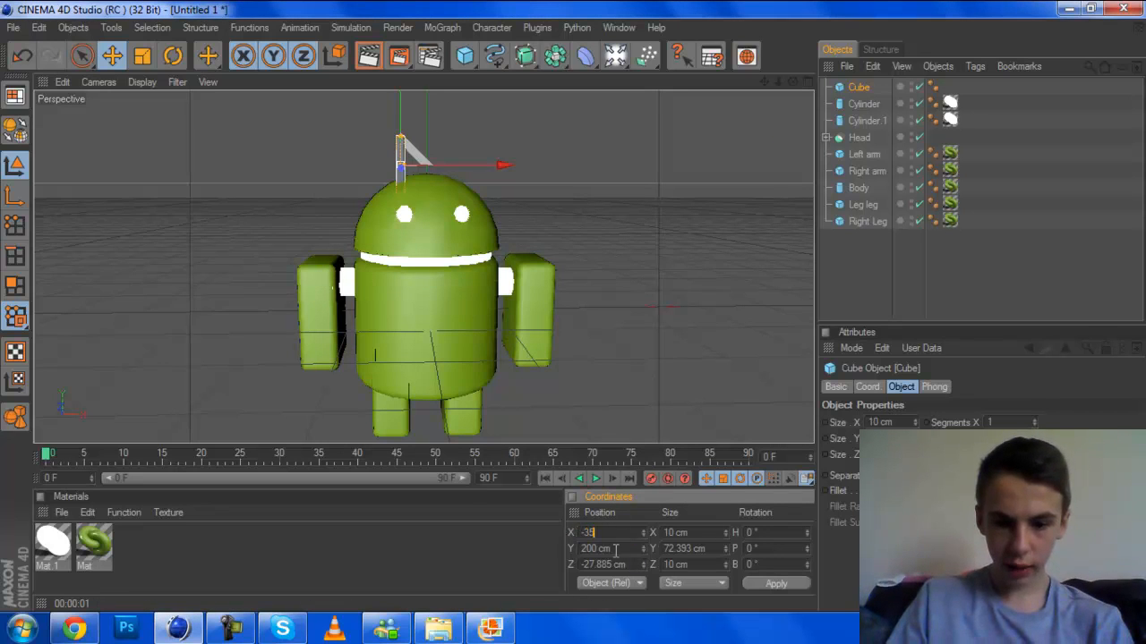
type("-35")
left_click(618, 565)
key("BackSpace")
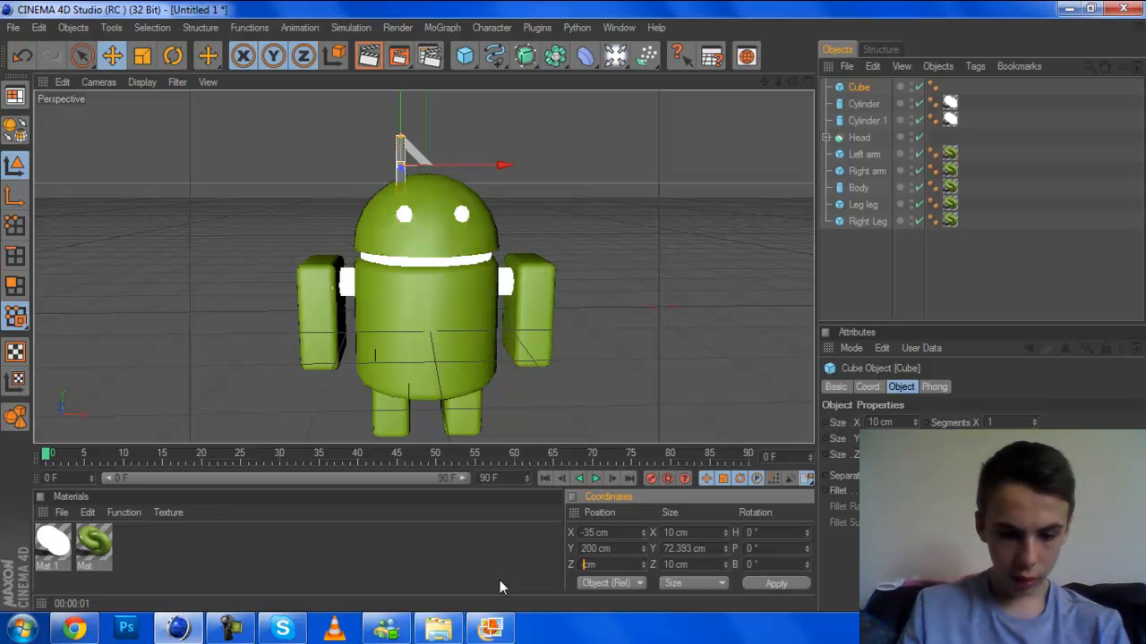
type("-27")
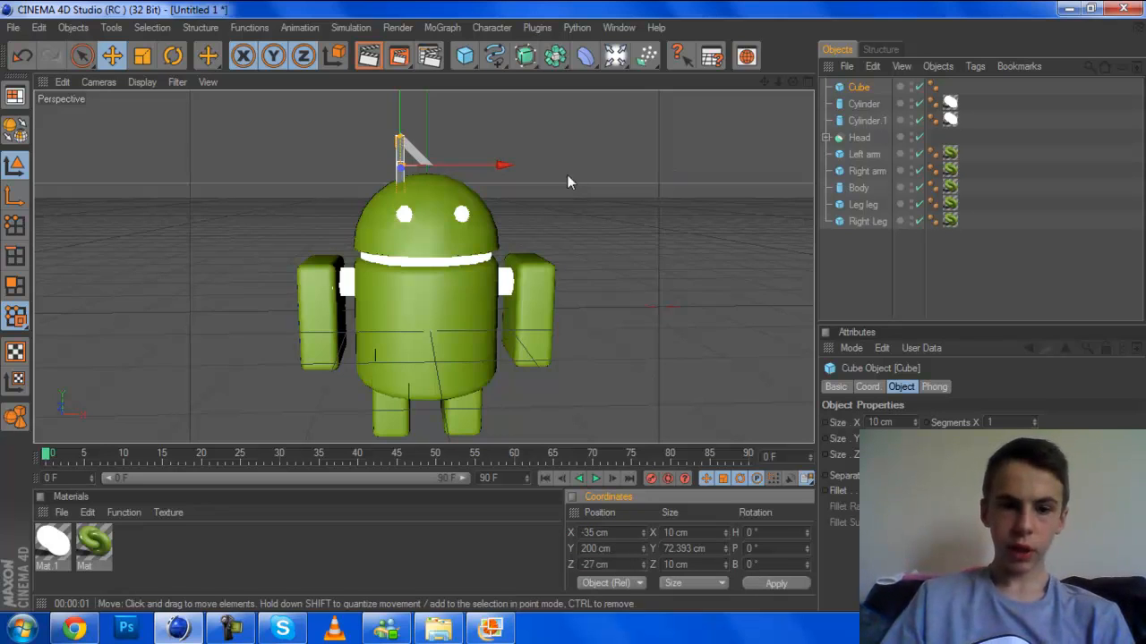
Duplicate the antenna cube and place the copy above the other eye at 35 cm in X
left_click_drag(846, 91, 848, 95, "ctrl")
left_click_drag(487, 165, 583, 458)
double_click(611, 533)
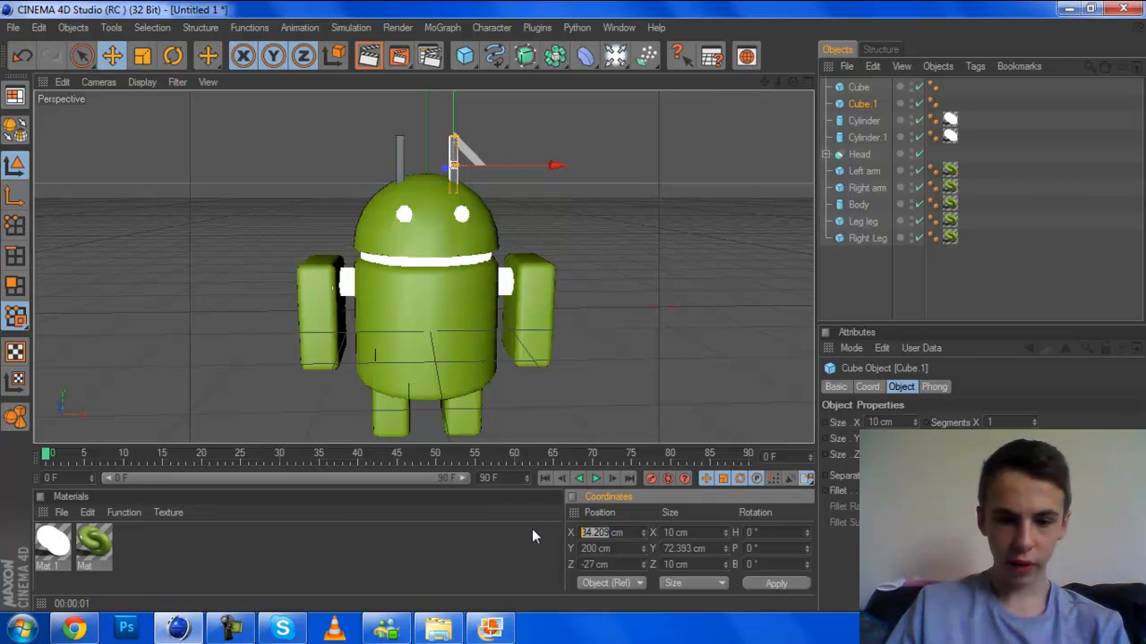
type("35")
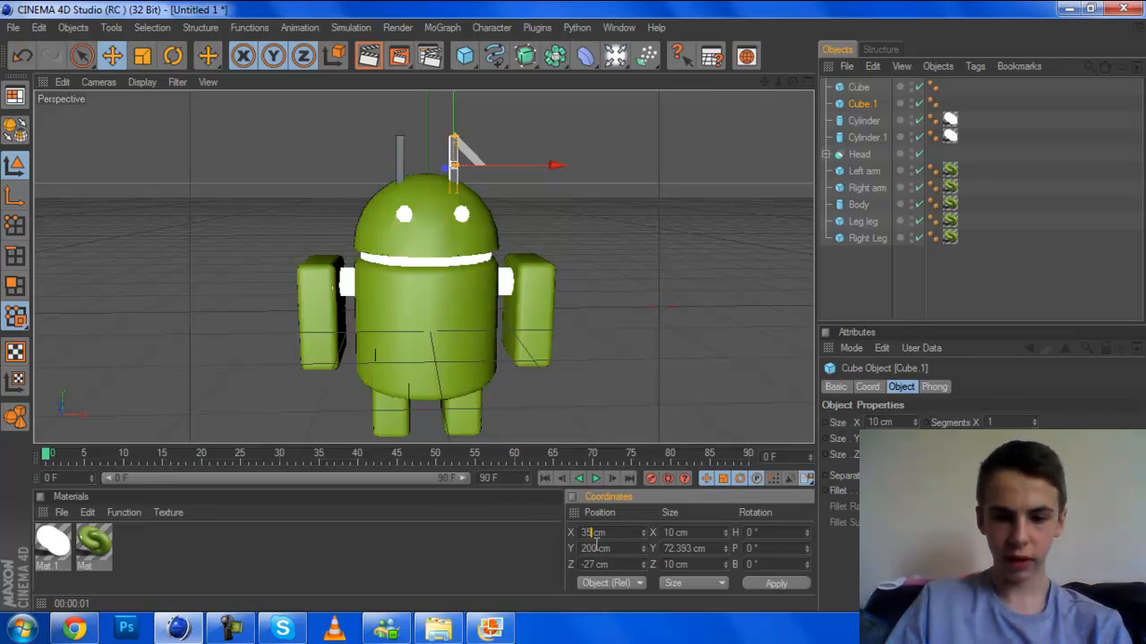
left_click(758, 584)
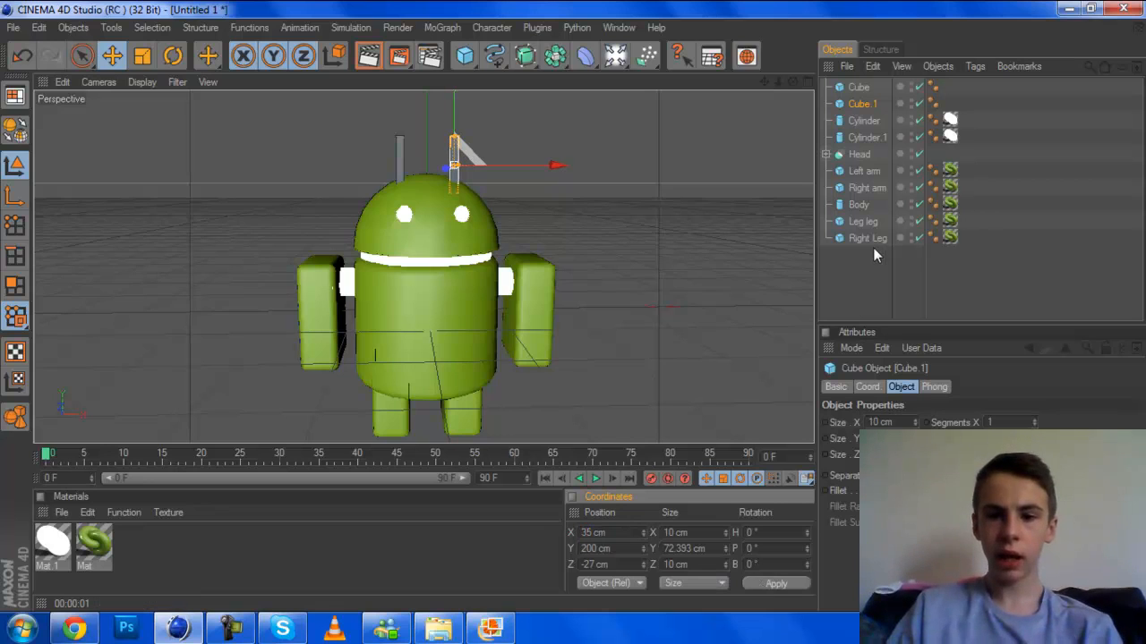
Tilt the copied antenna outward by setting its bank rotation to 20°
left_click(173, 55)
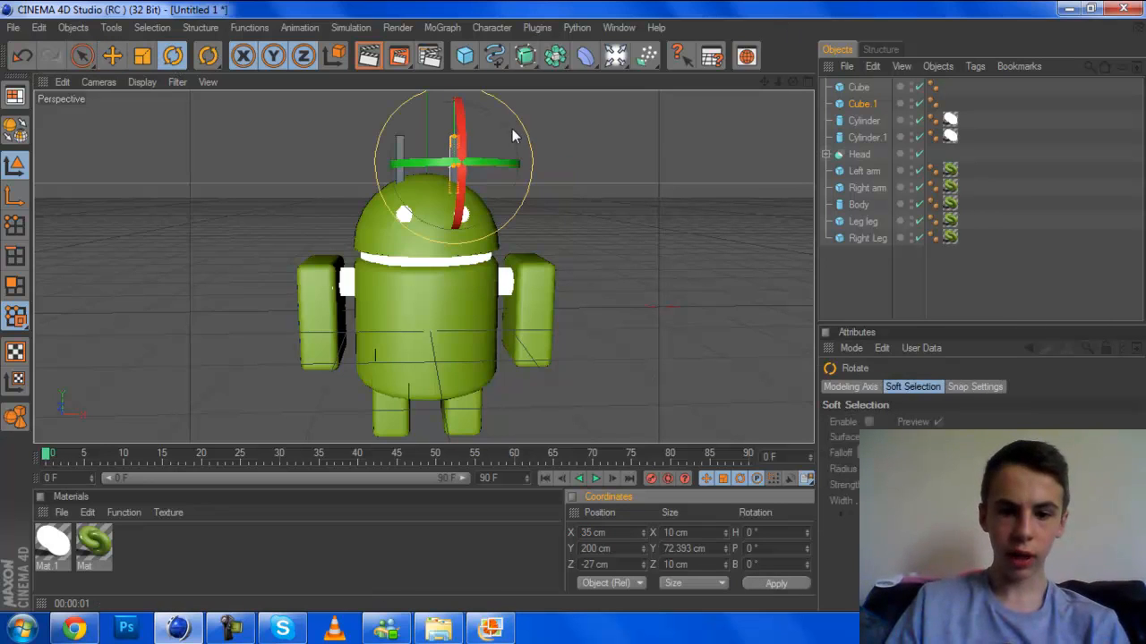
left_click_drag(511, 132, 516, 157)
double_click(768, 565)
type("20")
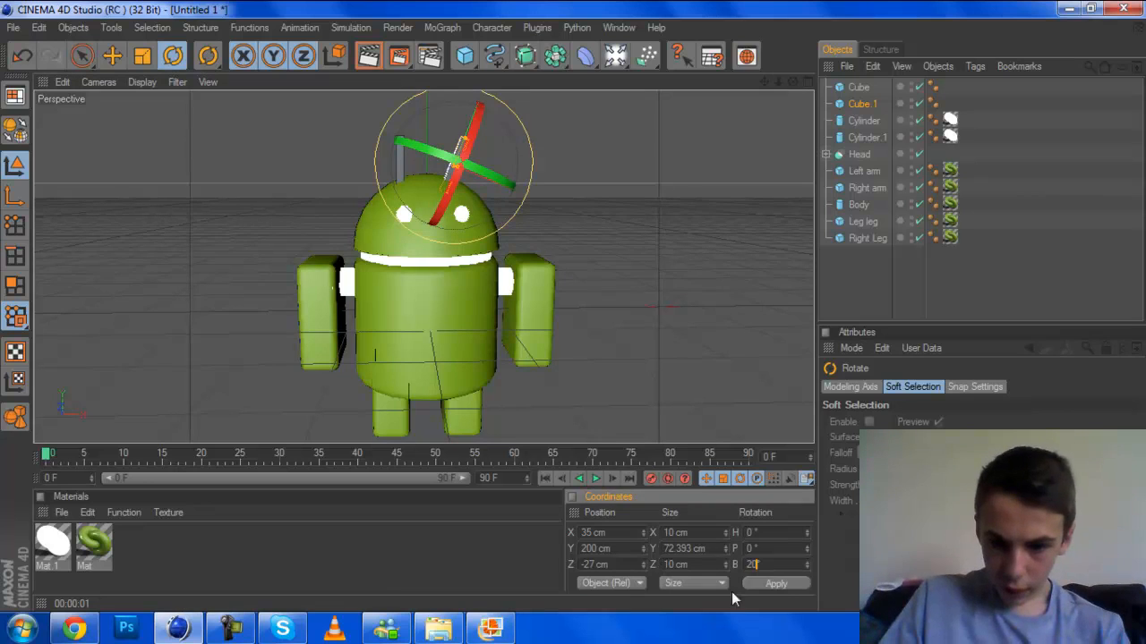
left_click(777, 584)
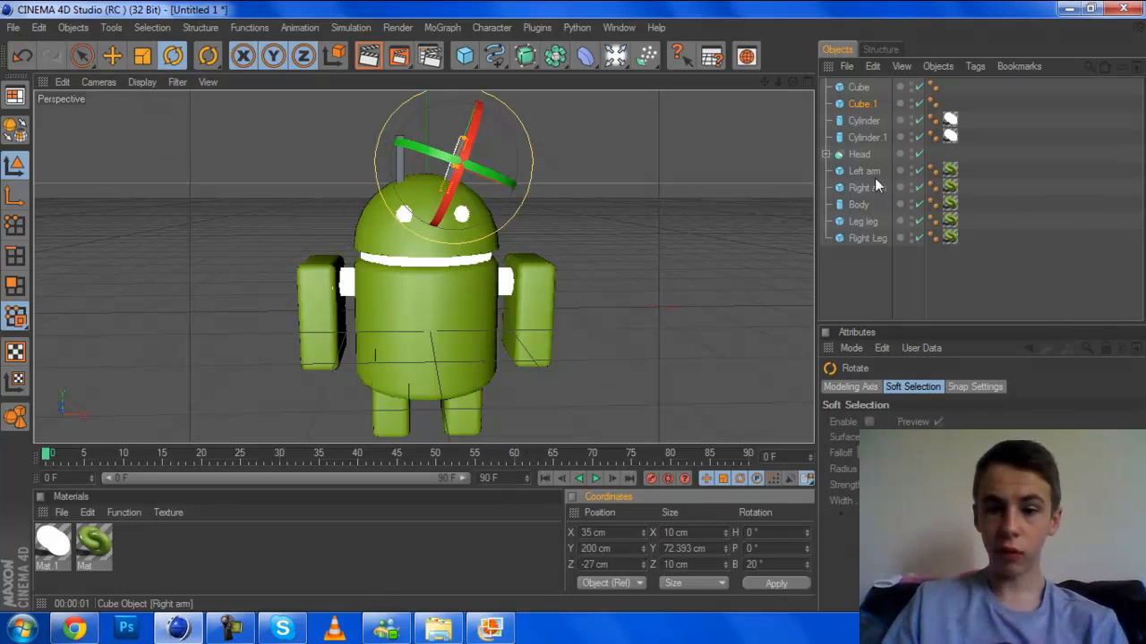
Tilt the original antenna cube outward by setting its bank rotation to -20°, and clear the selection
left_click(858, 87)
double_click(757, 565)
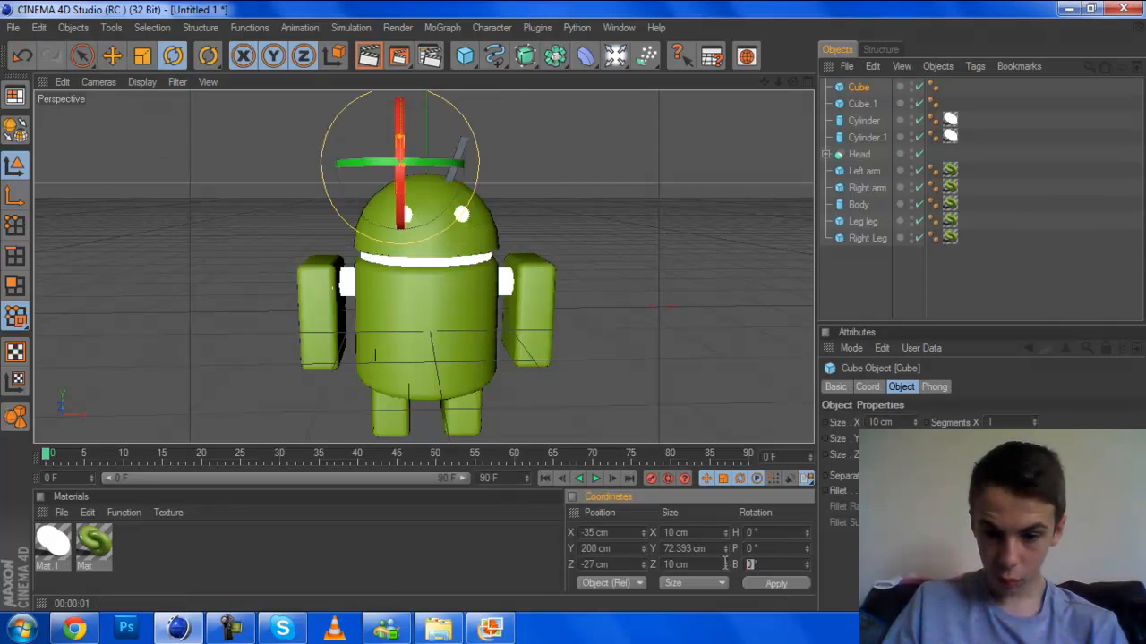
type("-20")
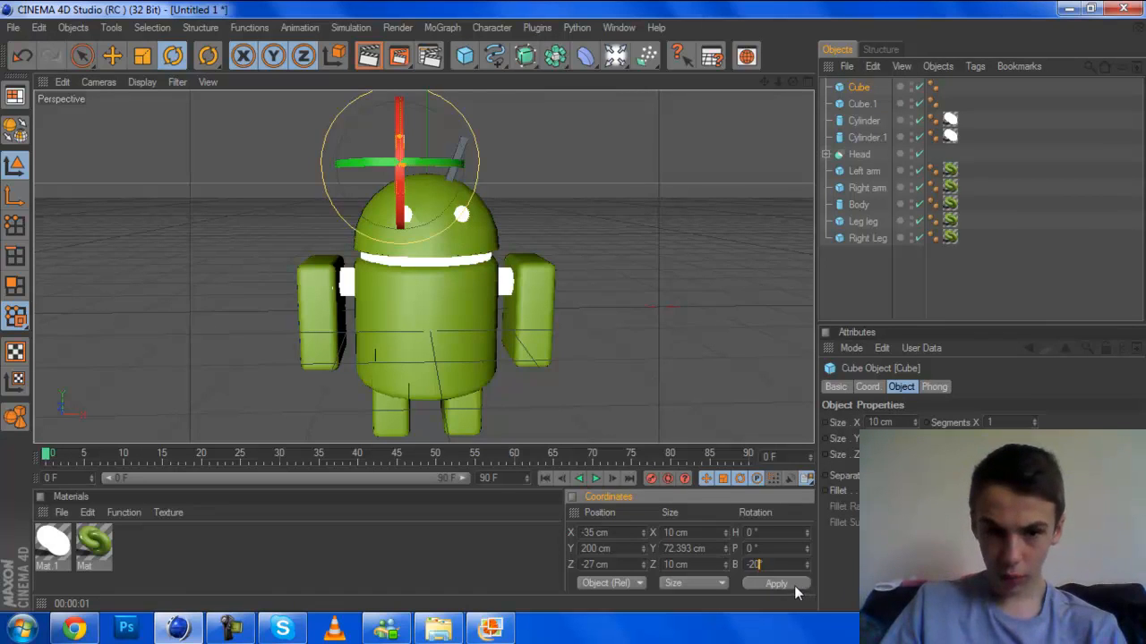
left_click(794, 586)
left_click(869, 270)
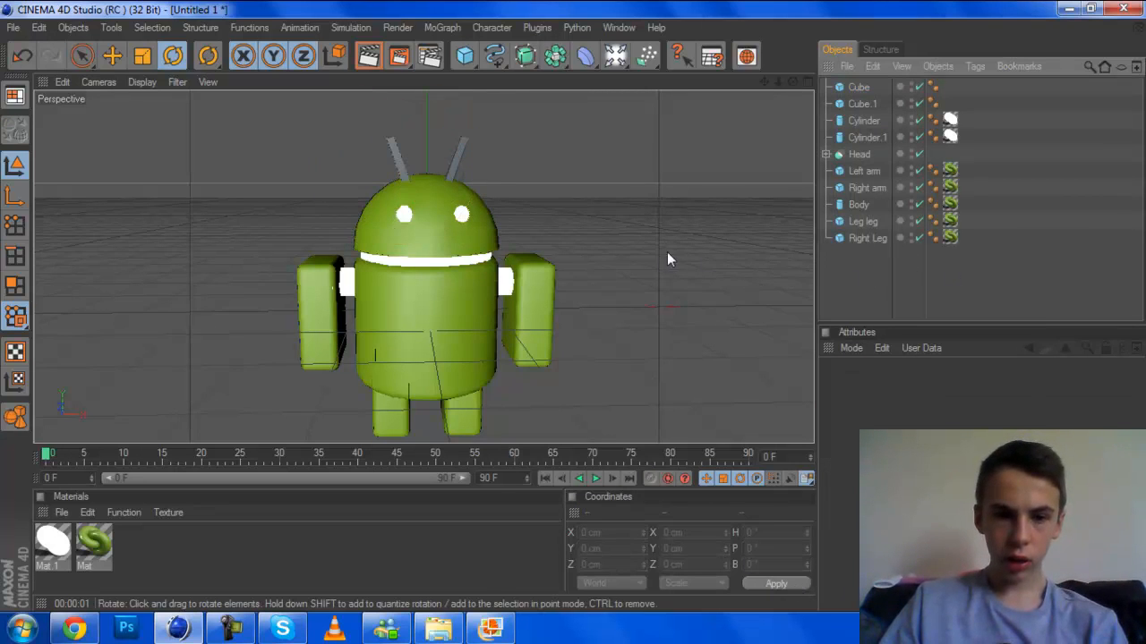
Move the copied antenna further outward and lower by setting its X position to 60 cm and its Y position to 190 cm
left_click(859, 87)
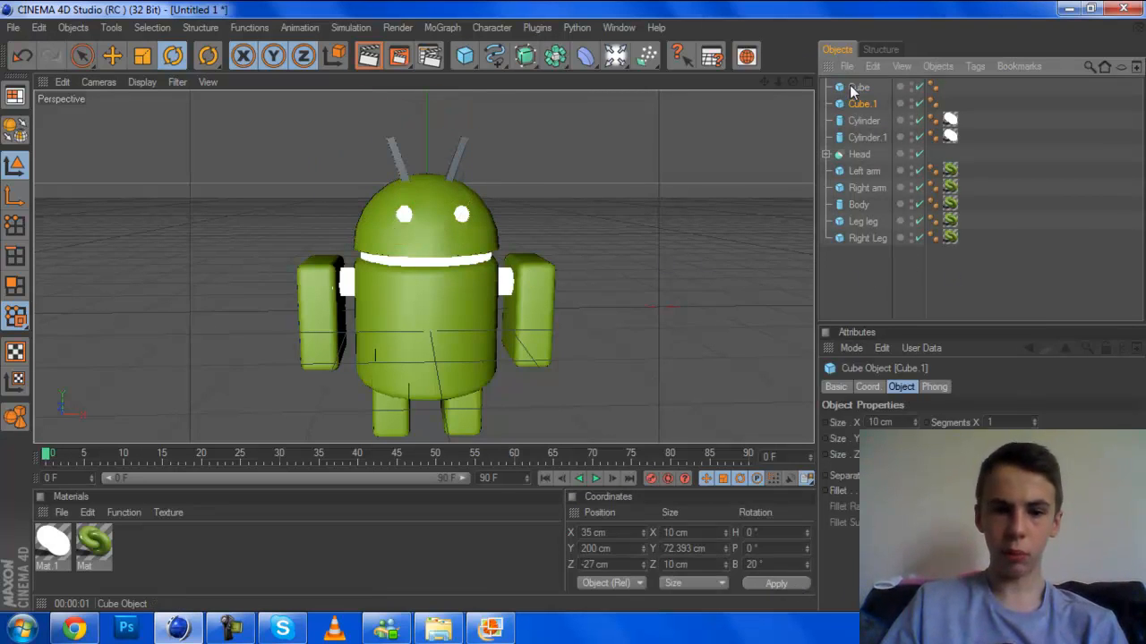
left_click(862, 103, "ctrl")
left_click(862, 102)
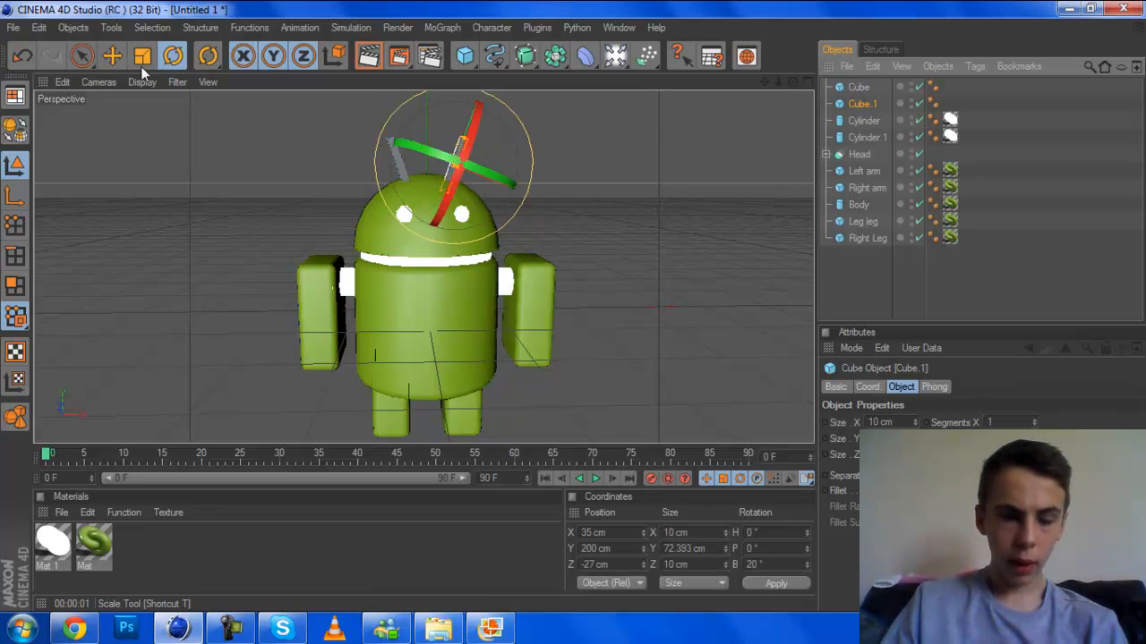
left_click(113, 57)
left_click_drag(434, 204, 462, 211)
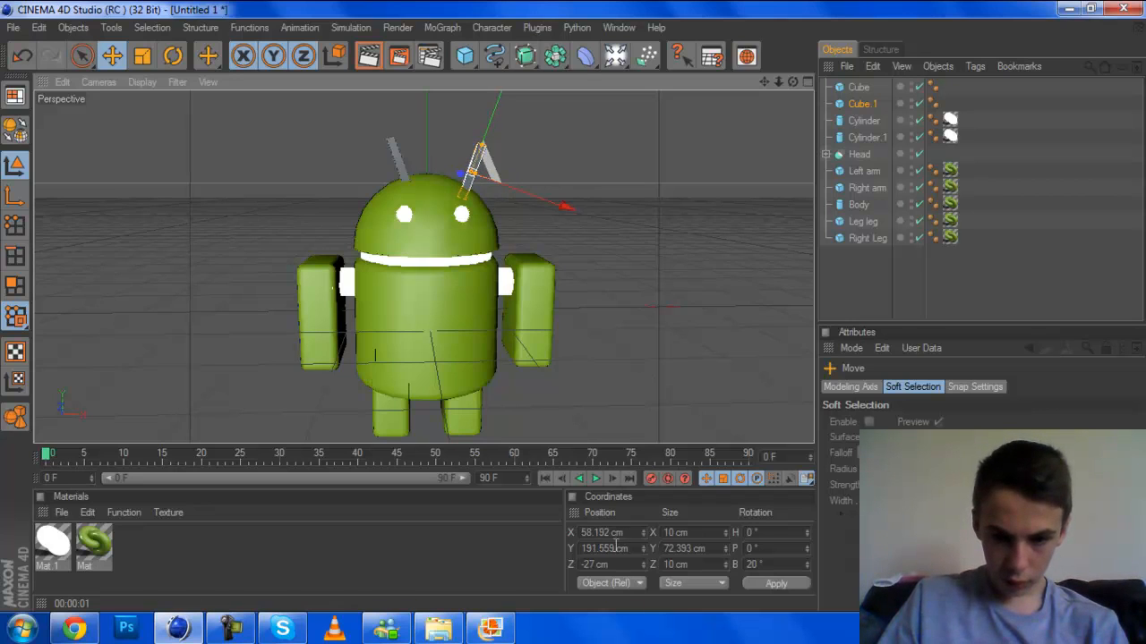
left_click(615, 548)
type("1")
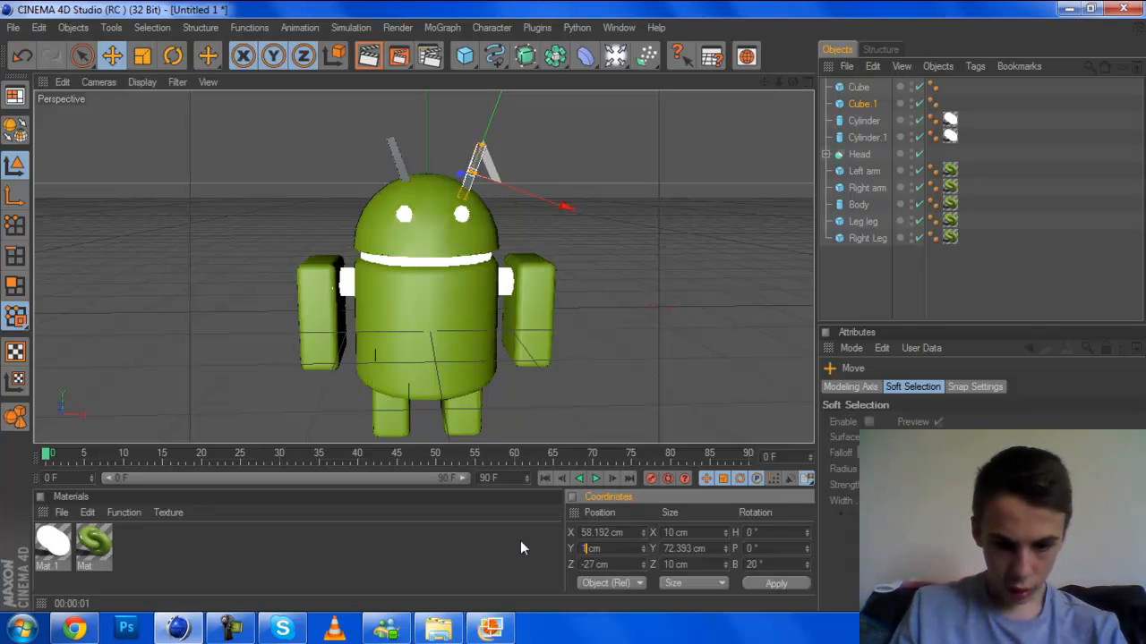
type("90")
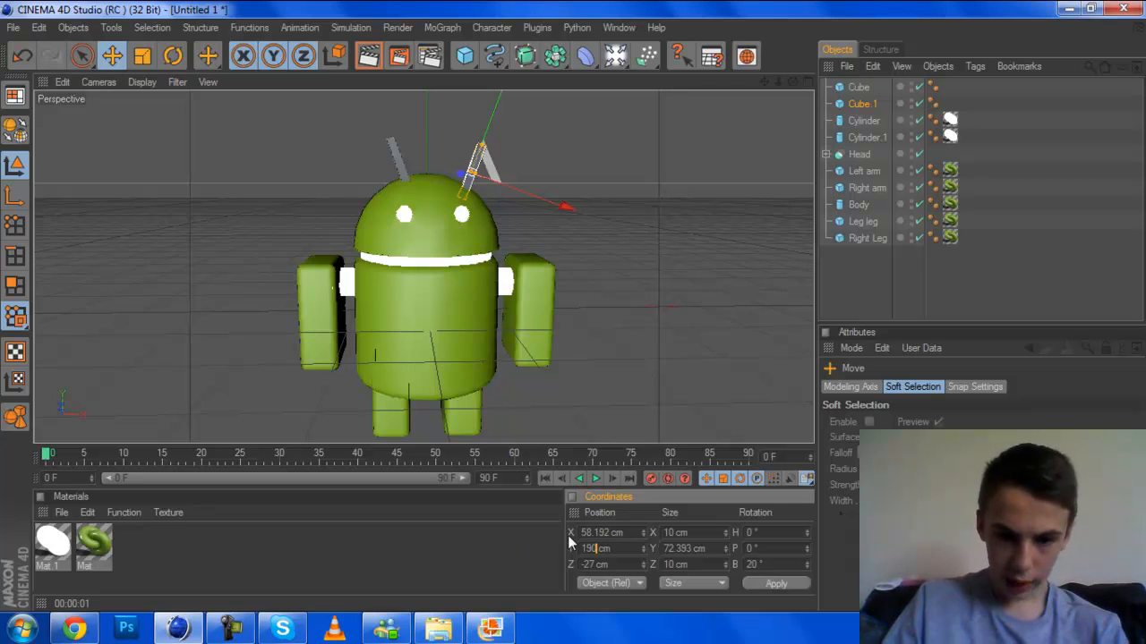
left_click(615, 534)
type("60")
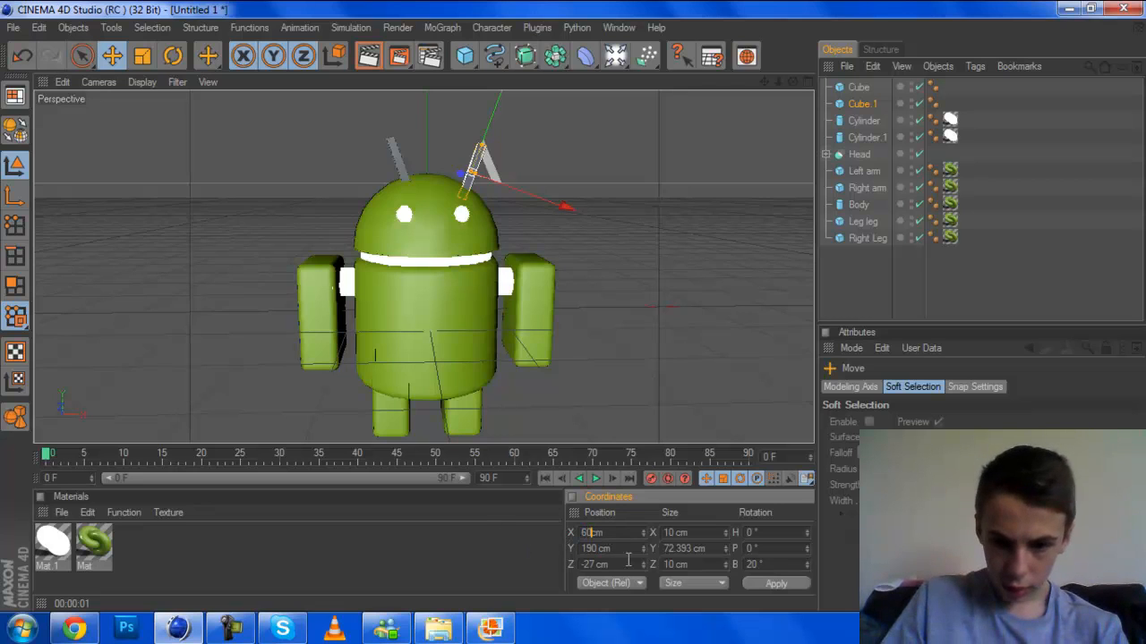
left_click(773, 588)
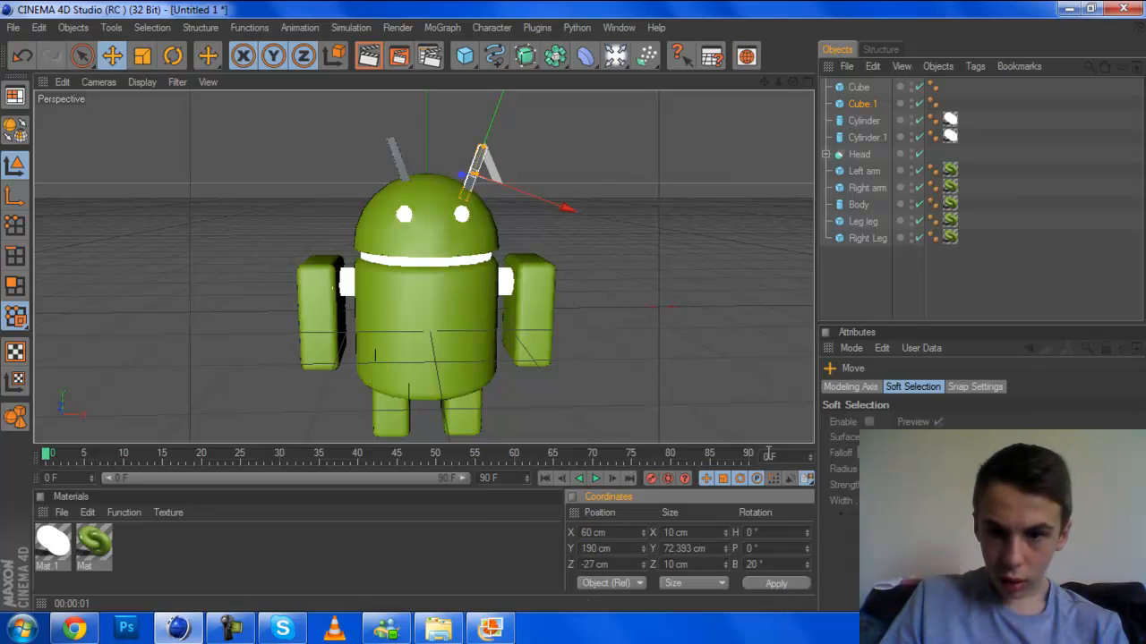
Match the original antenna cube by setting its X position to -60 cm and Y position to 190 cm, and clear the selection
left_click(859, 88)
left_click_drag(597, 549, 529, 549)
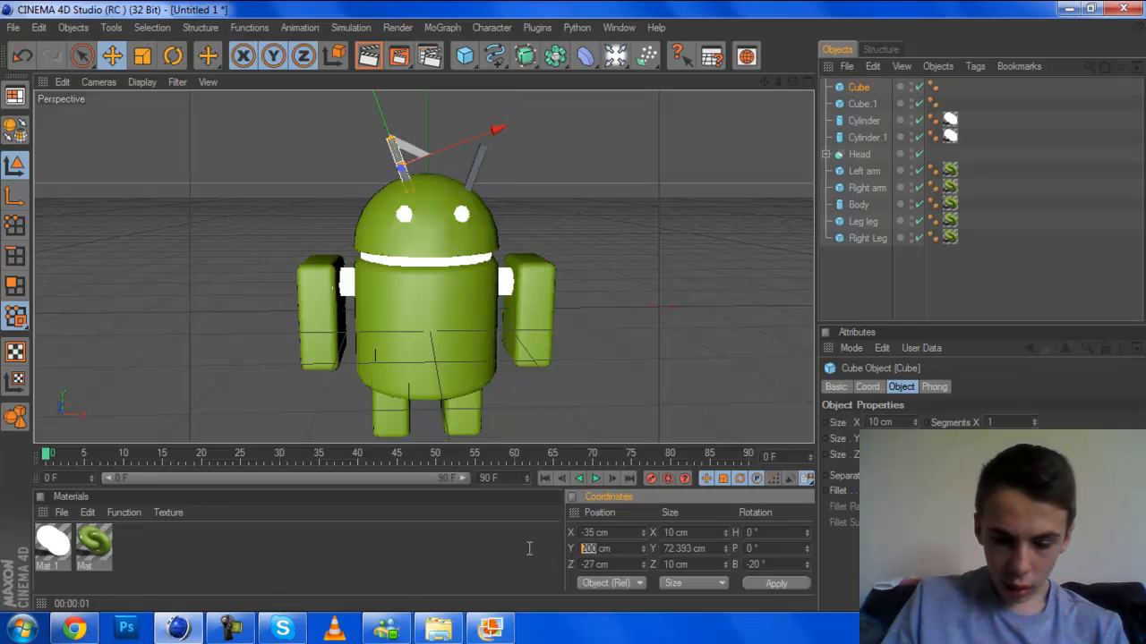
type("190")
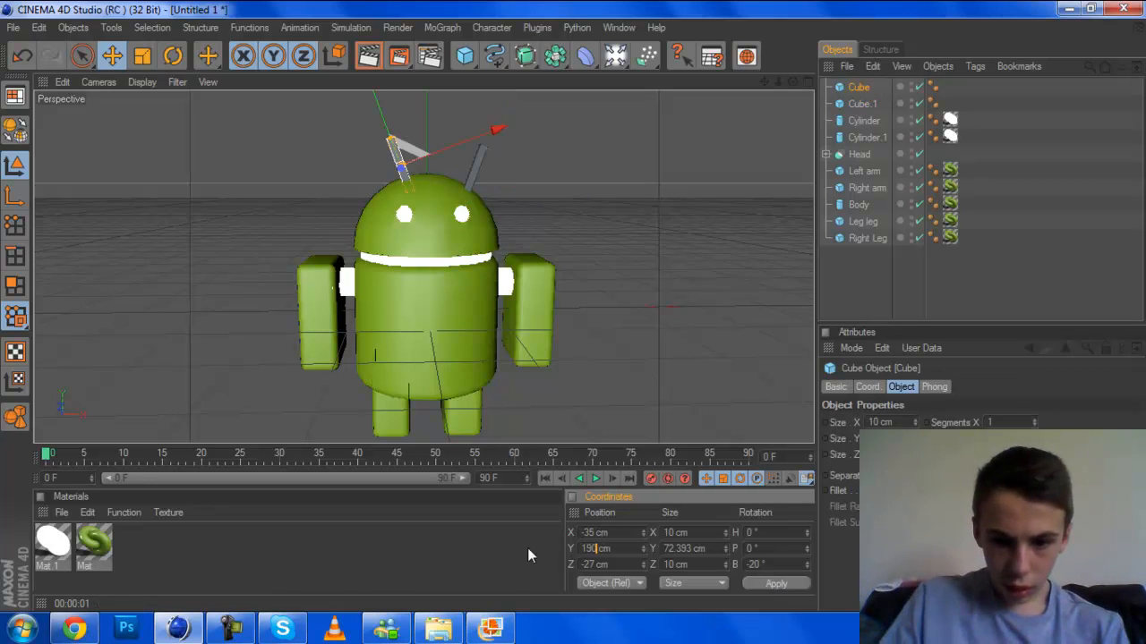
left_click(596, 532)
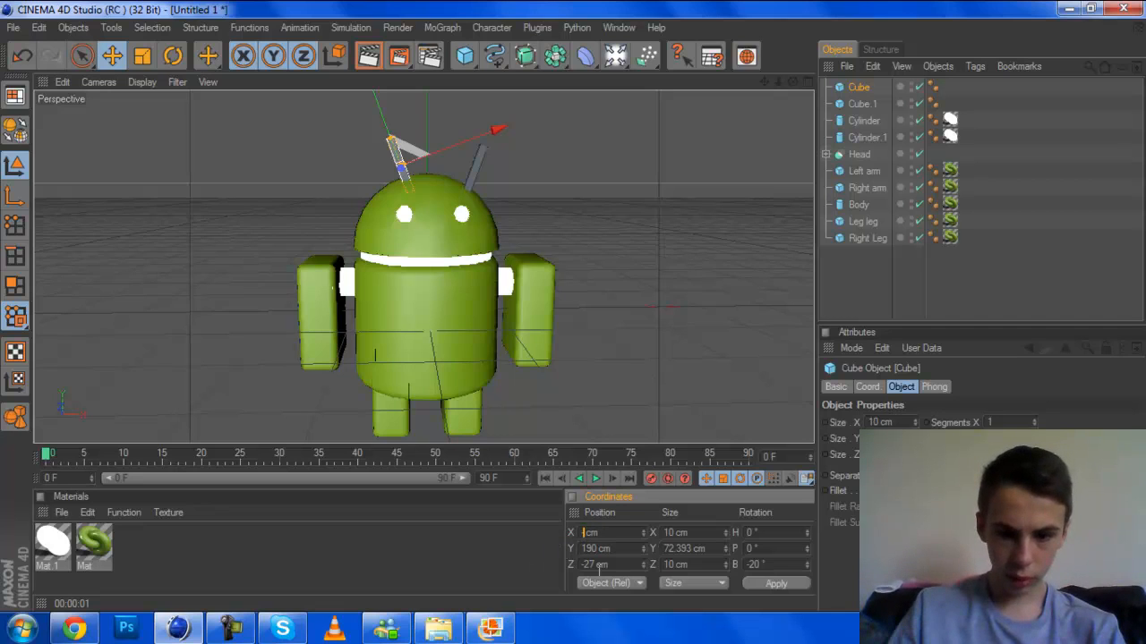
left_click(762, 583)
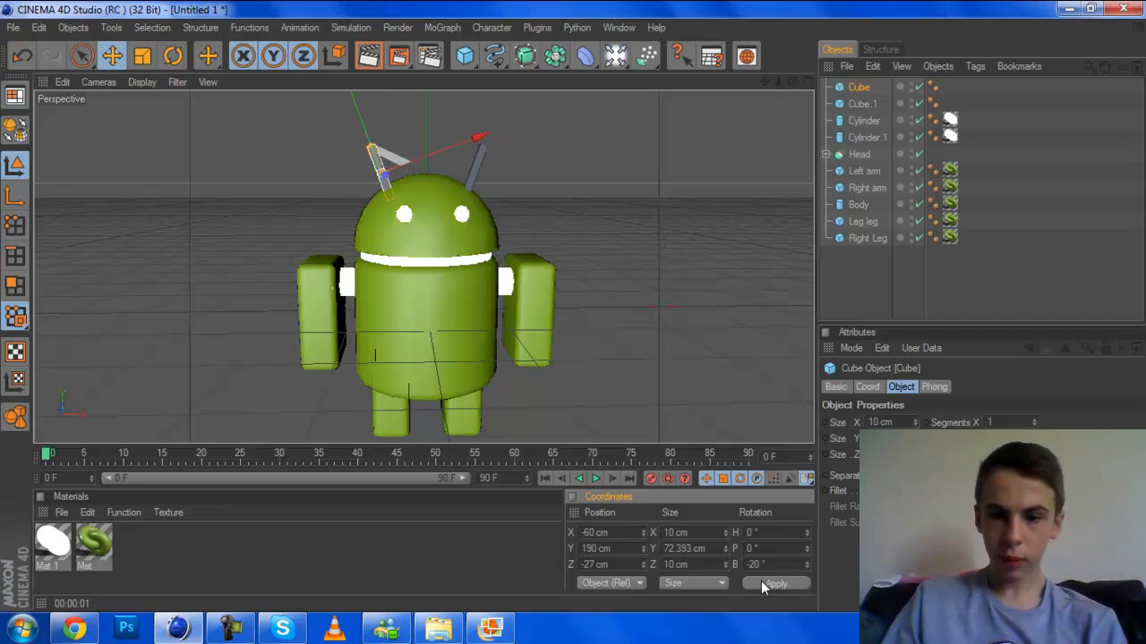
left_click(836, 266)
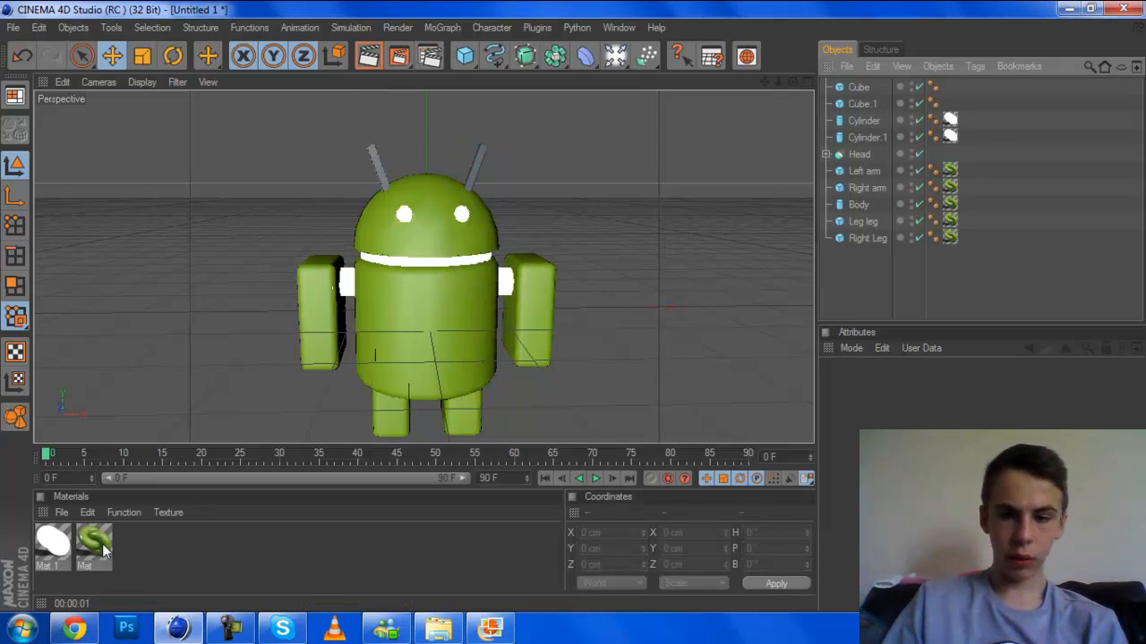
Apply the green material Mat to both antenna cubes
left_click_drag(102, 544, 857, 86)
left_click_drag(949, 87, 947, 103, "ctrl")
left_click(894, 285)
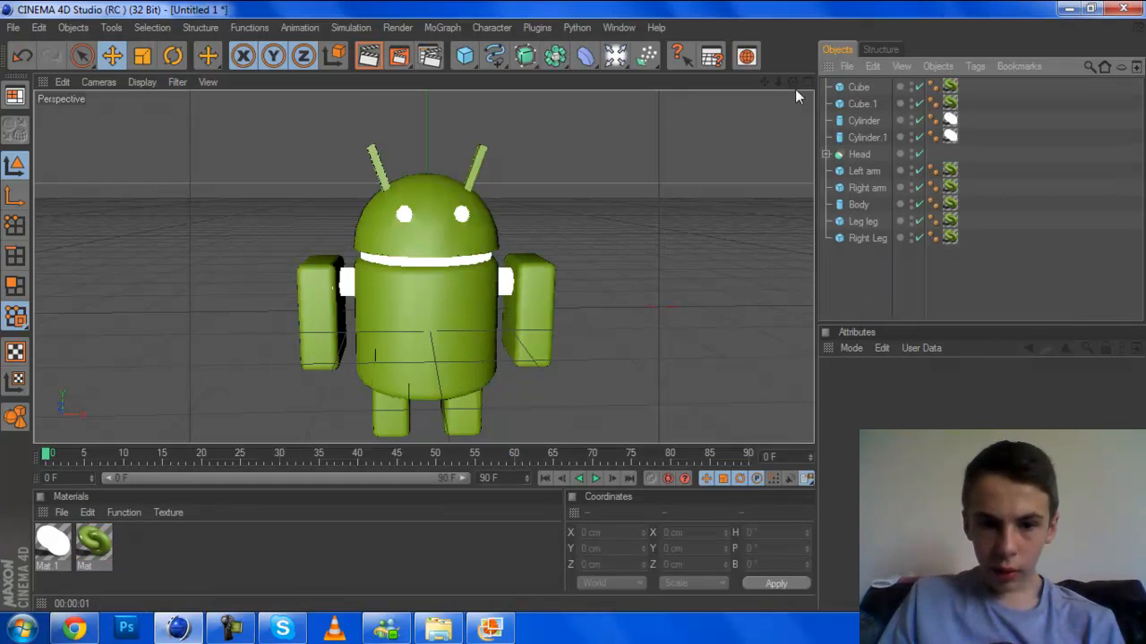
Group all robot parts into one null object and name it Android
mouse_move(792, 82)
left_mouse_down()
mouse_move(770, 83)
mouse_move(759, 101)
mouse_move(792, 81)
left_mouse_up()
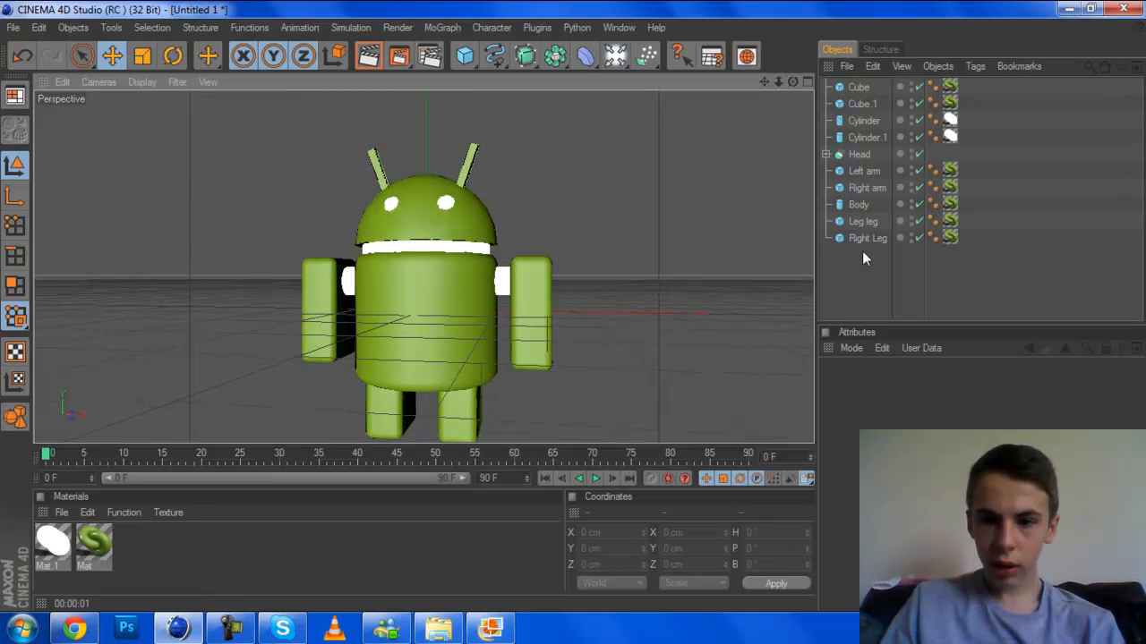
left_click_drag(869, 274, 850, 22)
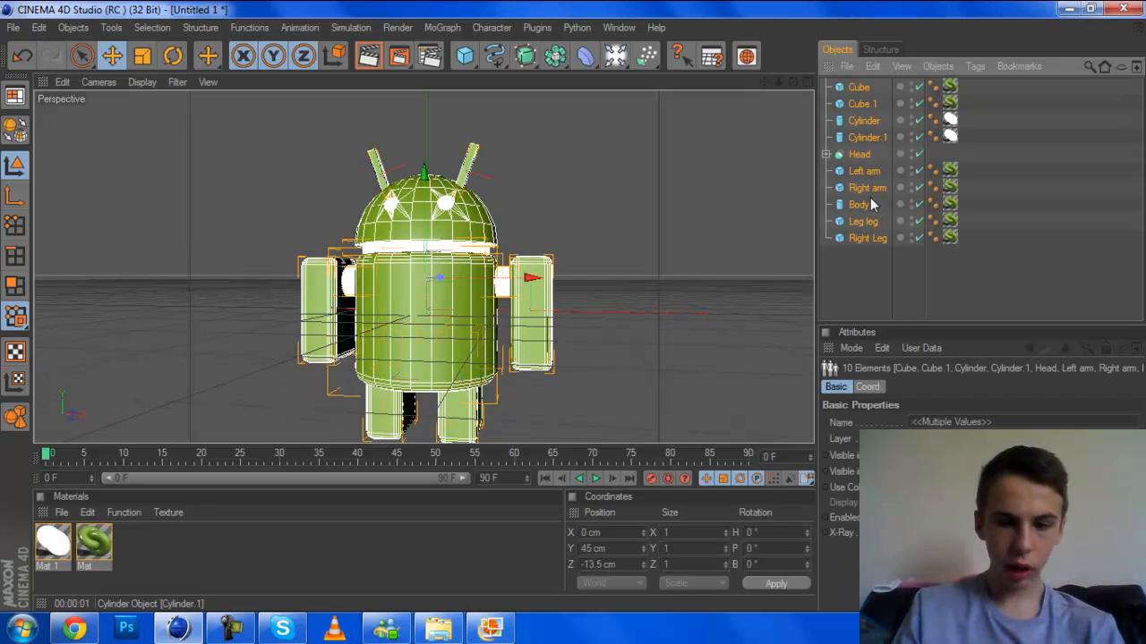
key("alt+g")
double_click(859, 86)
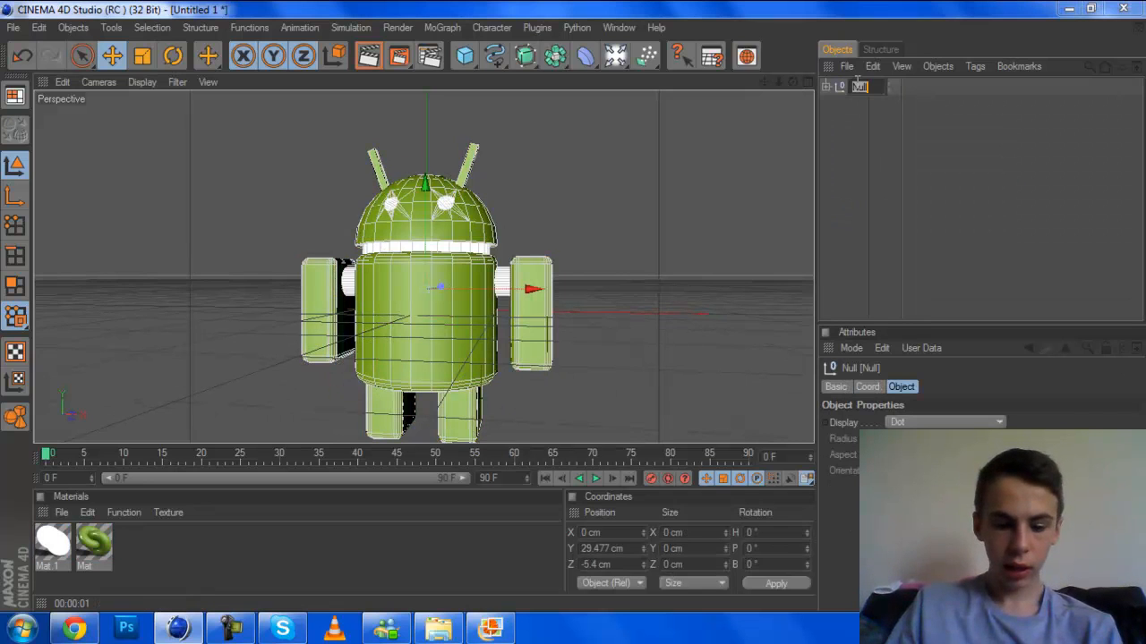
type("Android")
key("Return")
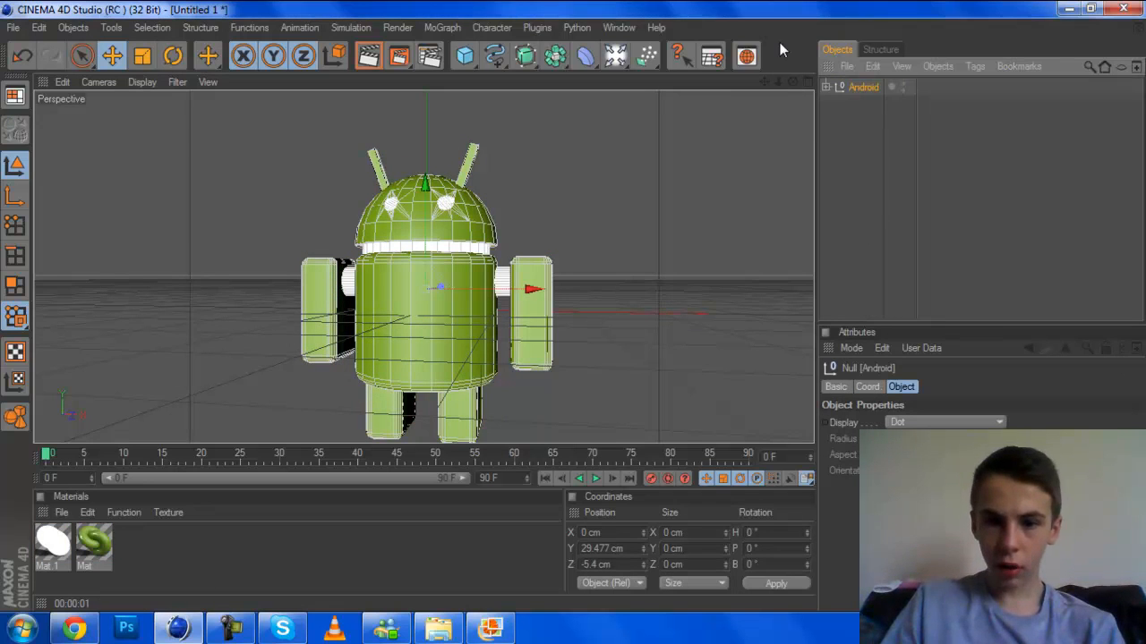
Raise the Android group by about 170 cm so the feet stand on the ground grid, and clear the selection
left_click_drag(425, 219, 424, 96)
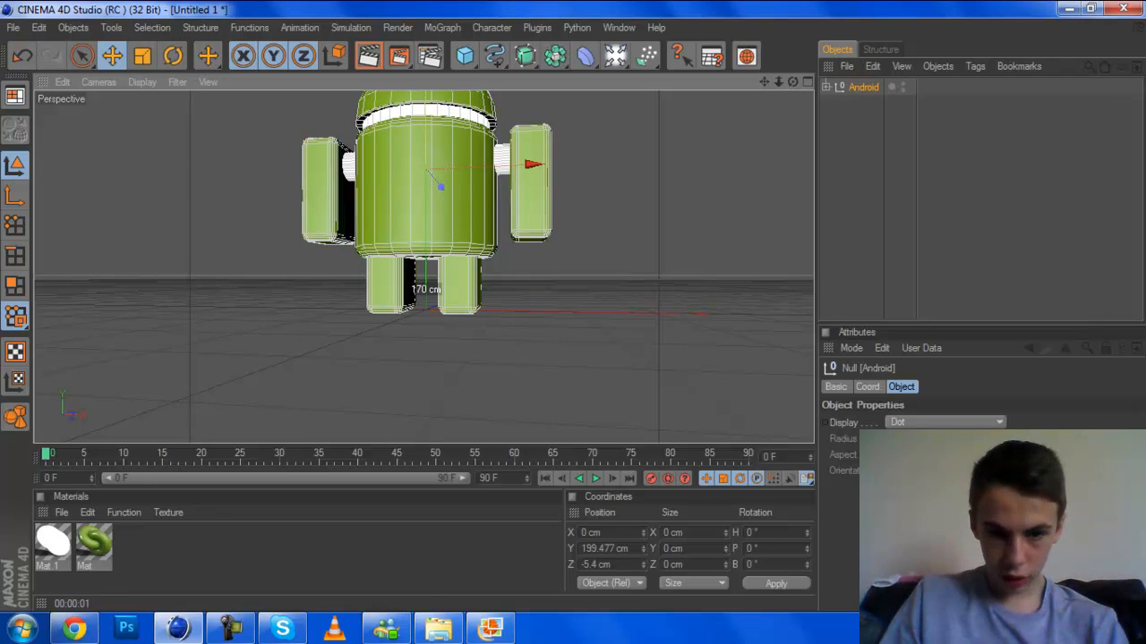
left_click(894, 246)
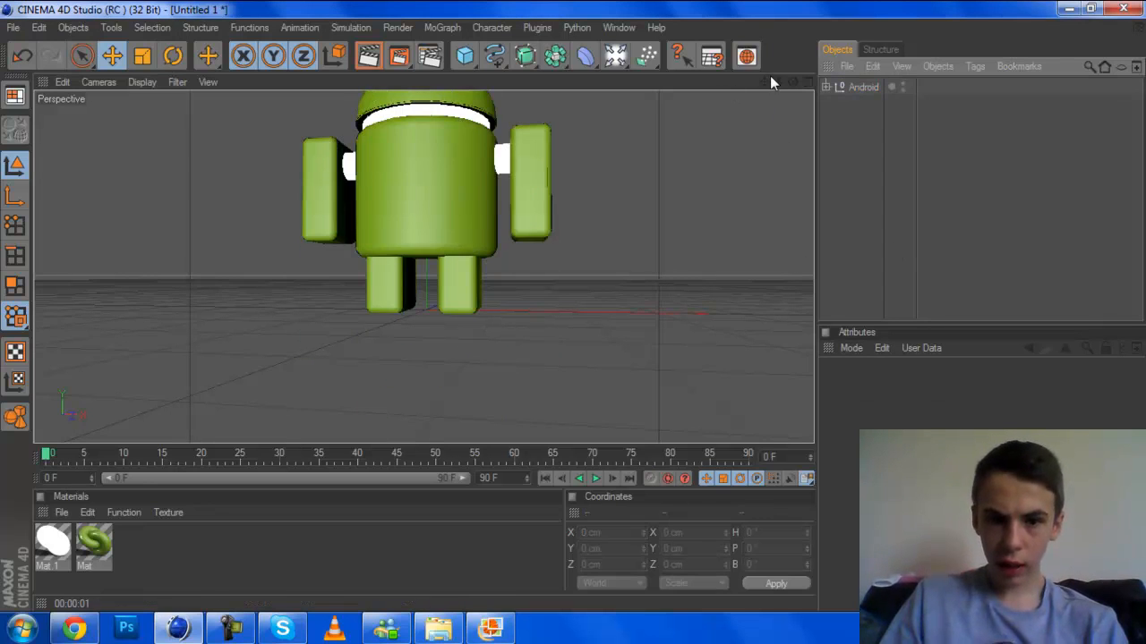
left_click_drag(768, 82, 776, 188)
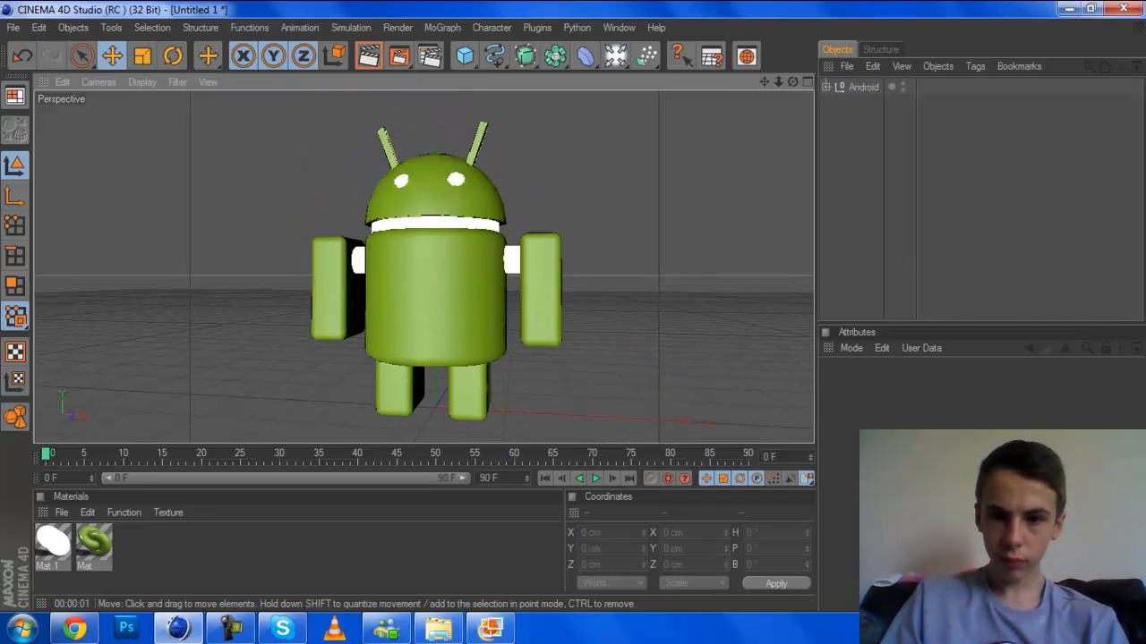
left_click_drag(777, 82, 716, 93)
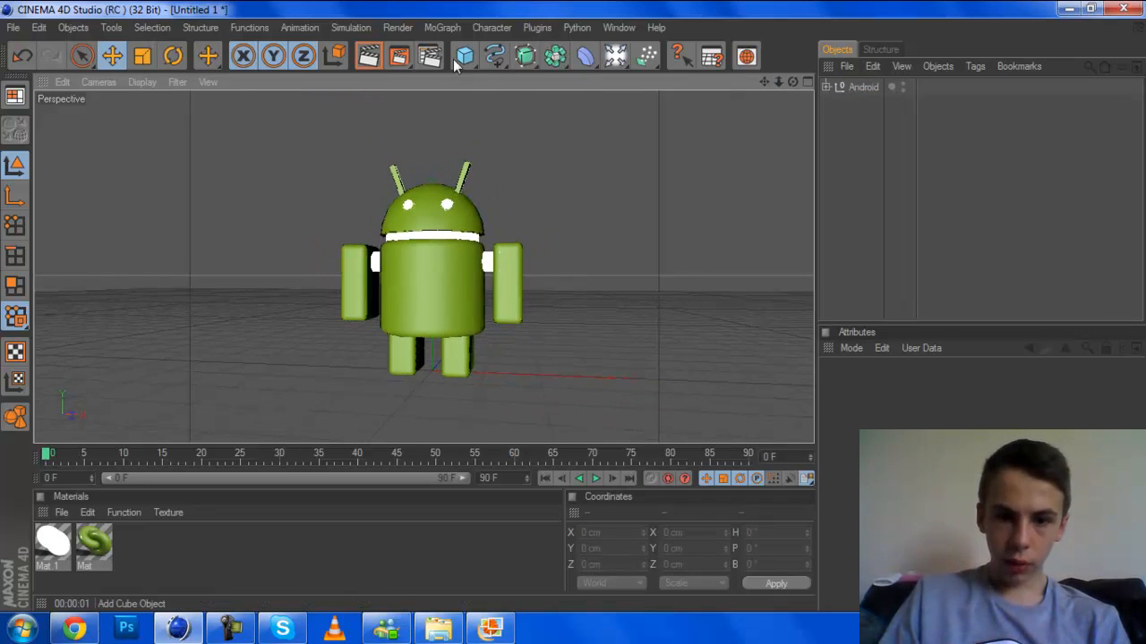
Add a plane about 328 cm wide beneath the robot and apply the white Mat.1 material to it
left_click_drag(464, 57, 640, 114)
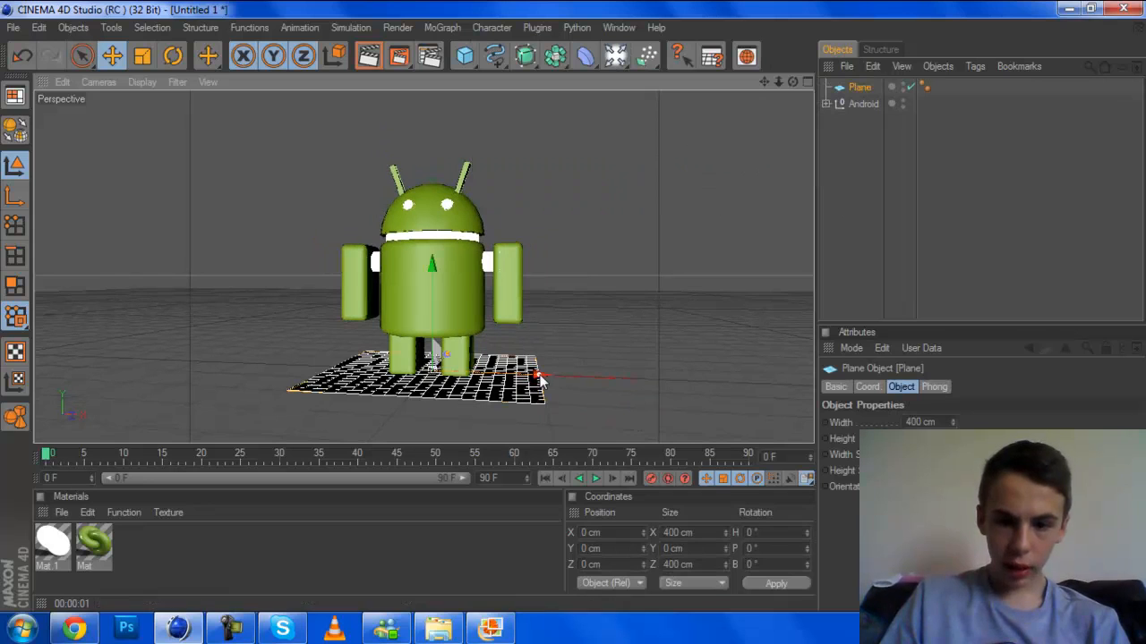
left_click_drag(536, 375, 520, 374)
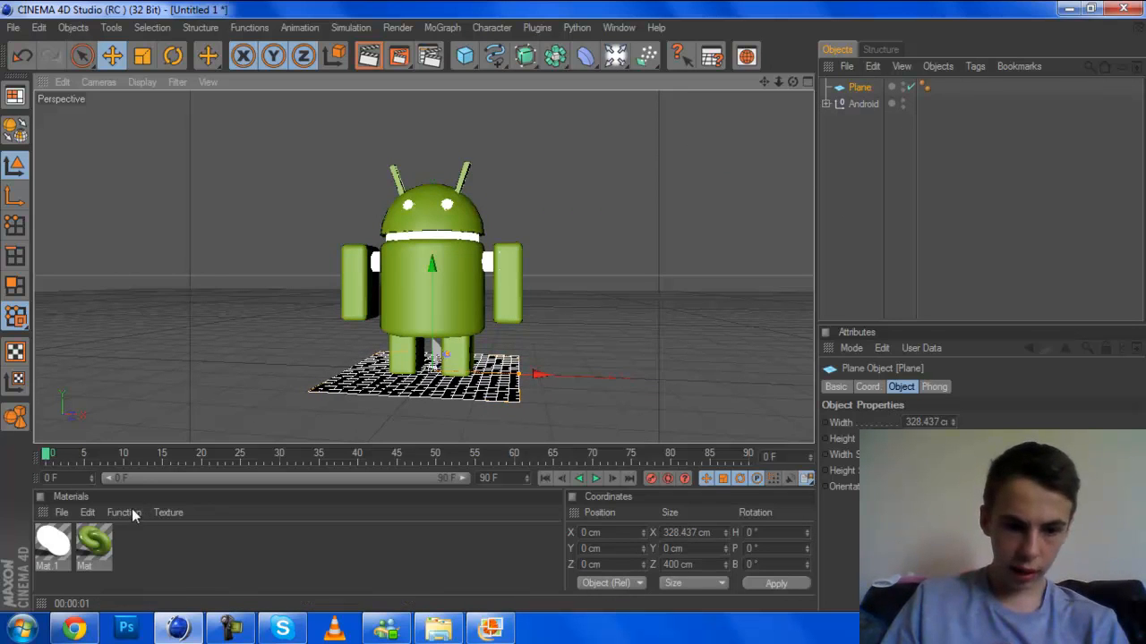
left_click_drag(56, 542, 411, 391)
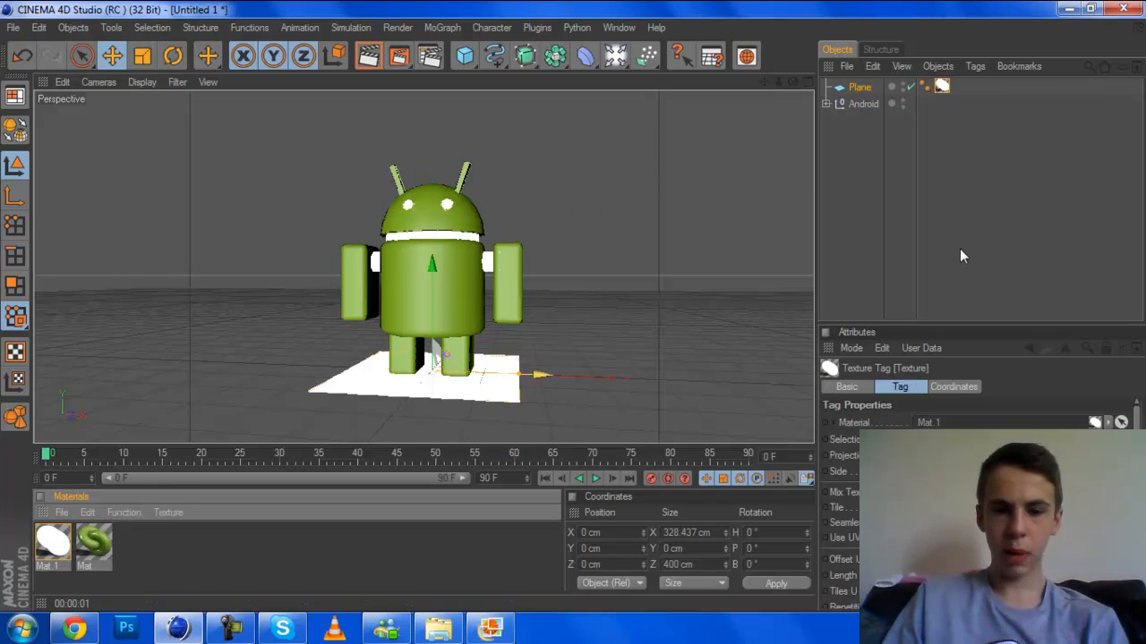
left_click(1038, 224)
Add a MoGraph Cloner containing the white plane and set its mode to Grid Array
left_click_drag(466, 60, 438, 72)
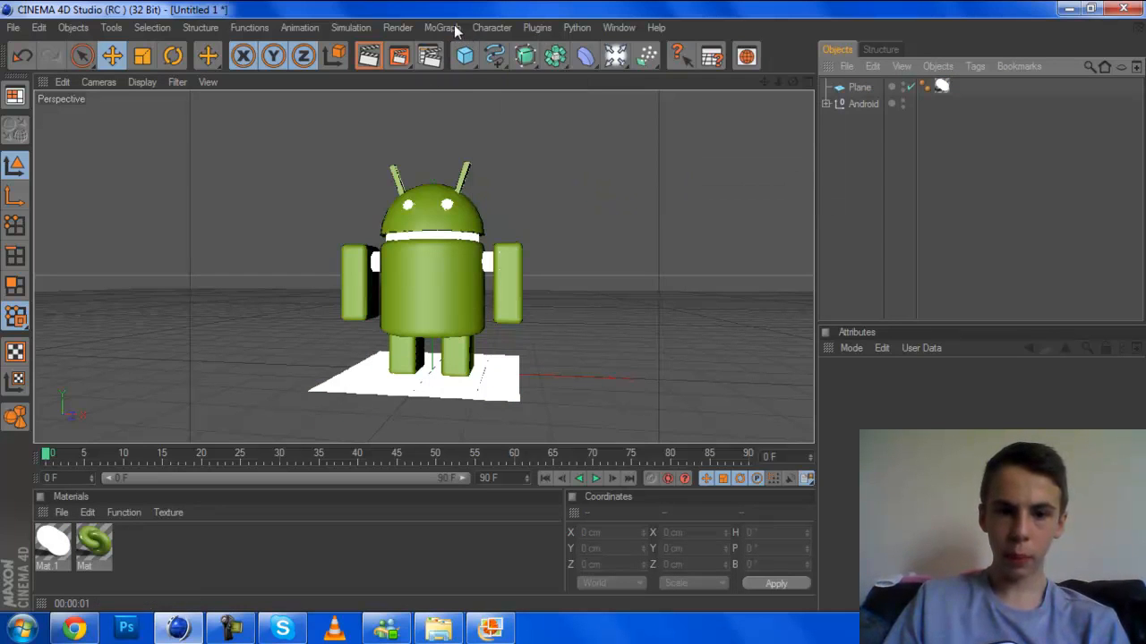
left_click(447, 28)
left_click(488, 159)
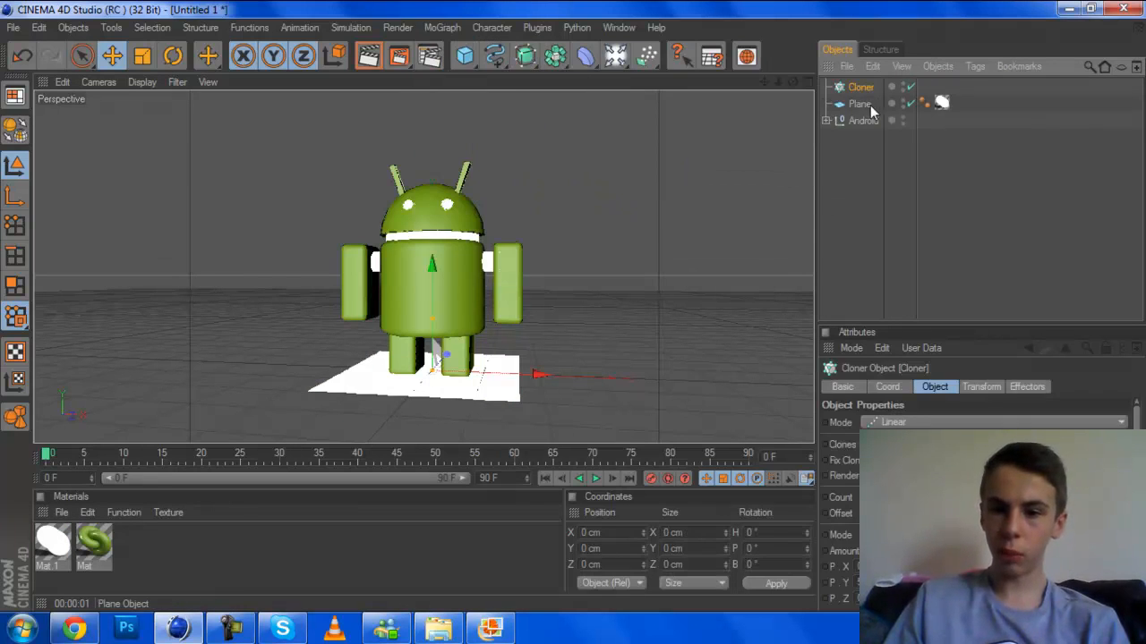
left_click_drag(858, 104, 864, 86)
left_click(934, 420)
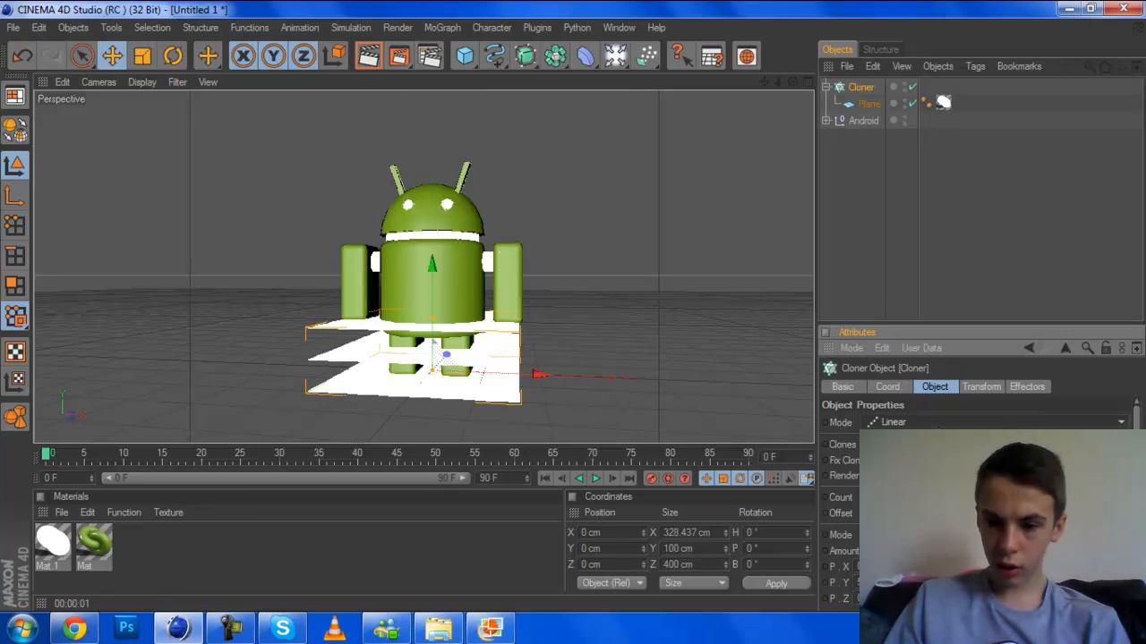
left_click(935, 452)
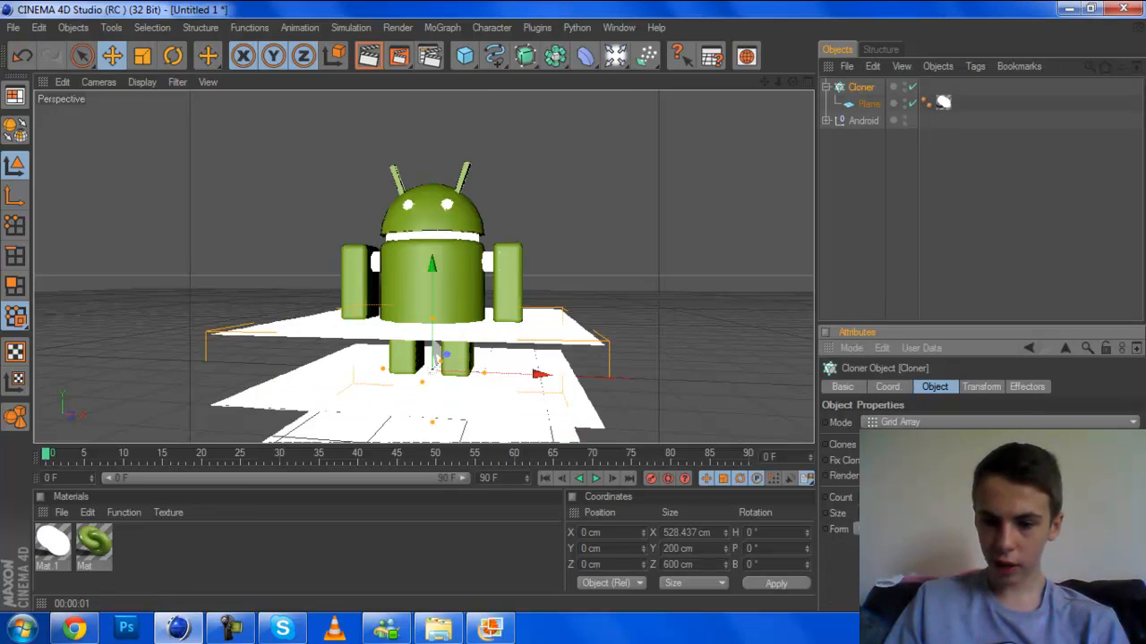
Reduce the cloner grid to a single horizontal layer and spread the planes apart to about 1107 cm by 1405 cm overall
left_click(999, 500)
left_click(1000, 499)
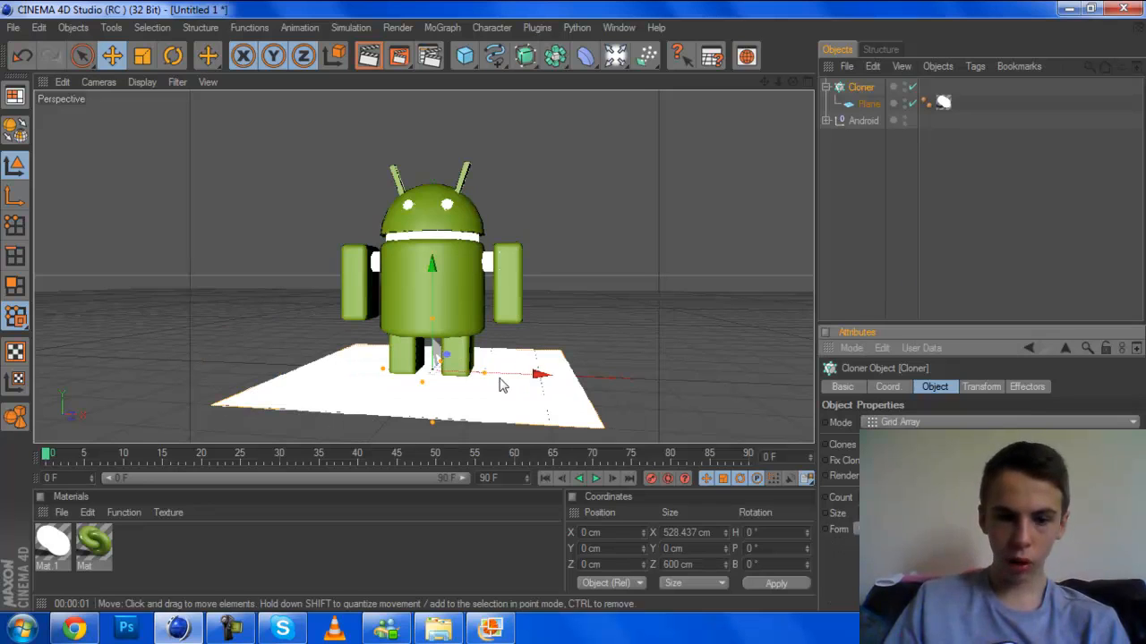
left_click_drag(484, 375, 649, 378)
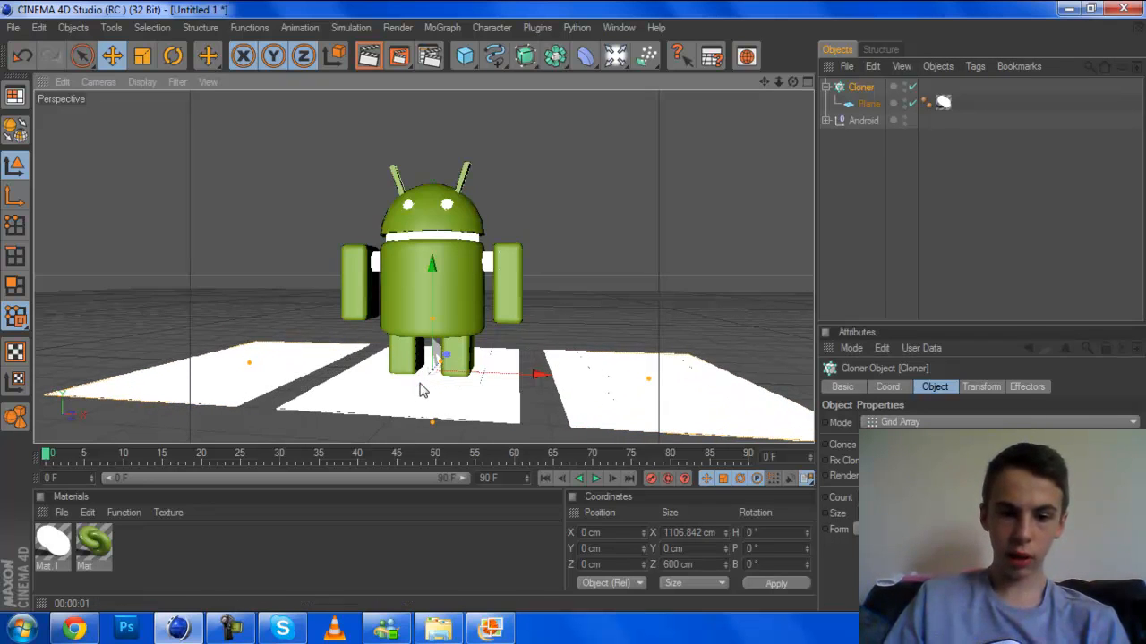
left_click_drag(421, 383, 435, 348)
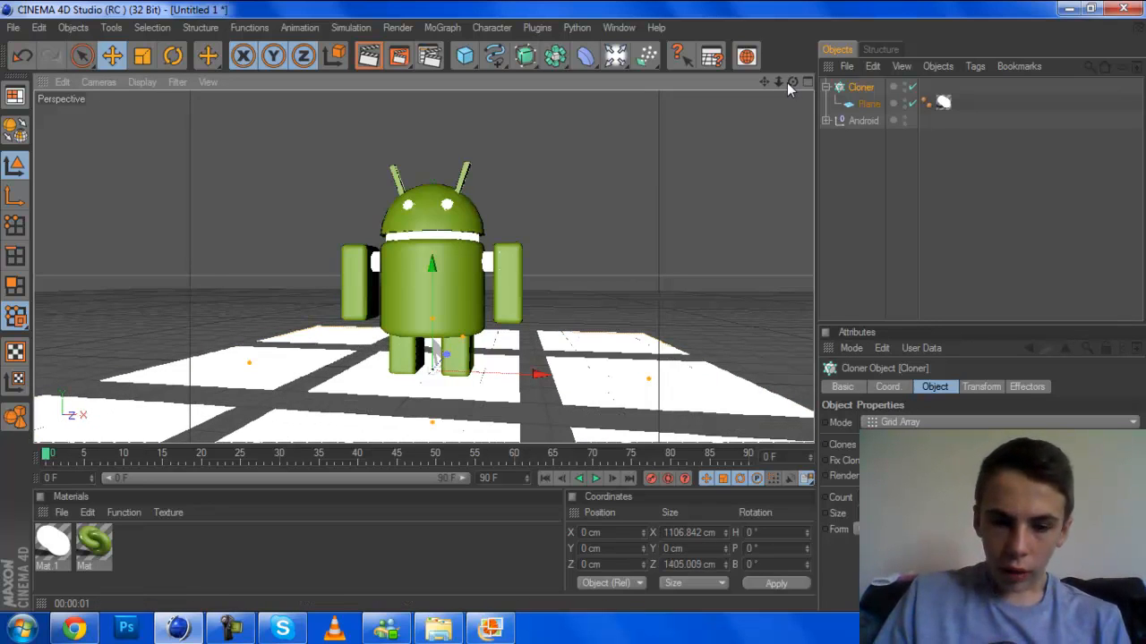
Raise the Cloner high above the robot by setting its Y position to 1500 cm, and clear the selection
left_click_drag(790, 82, 861, 120)
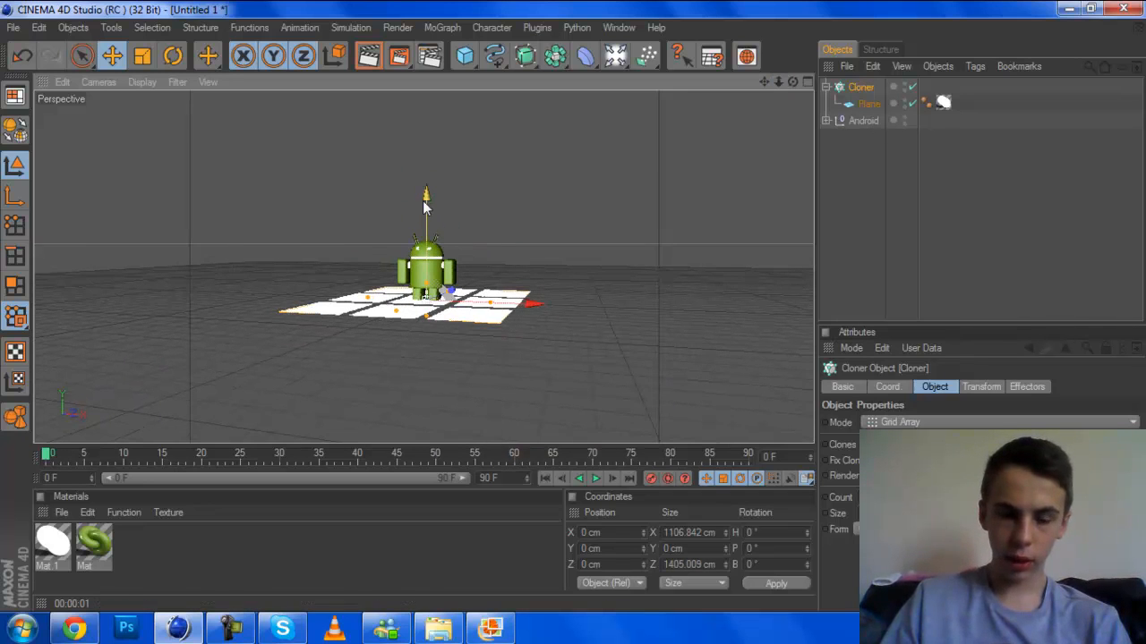
left_click_drag(433, 205, 426, 23)
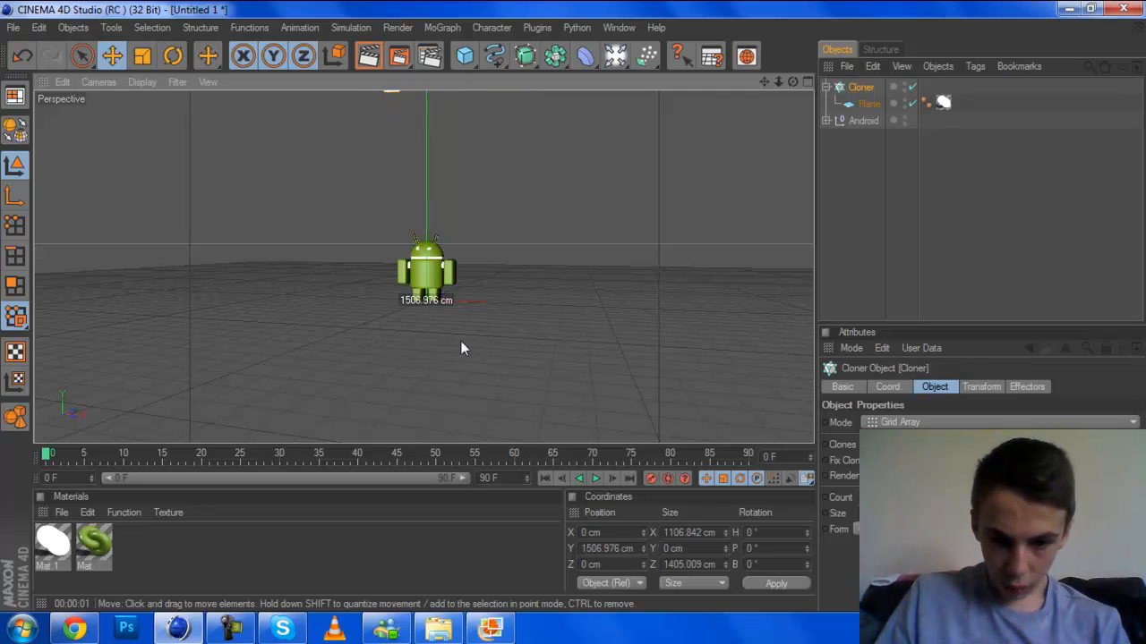
double_click(621, 548)
type("1500")
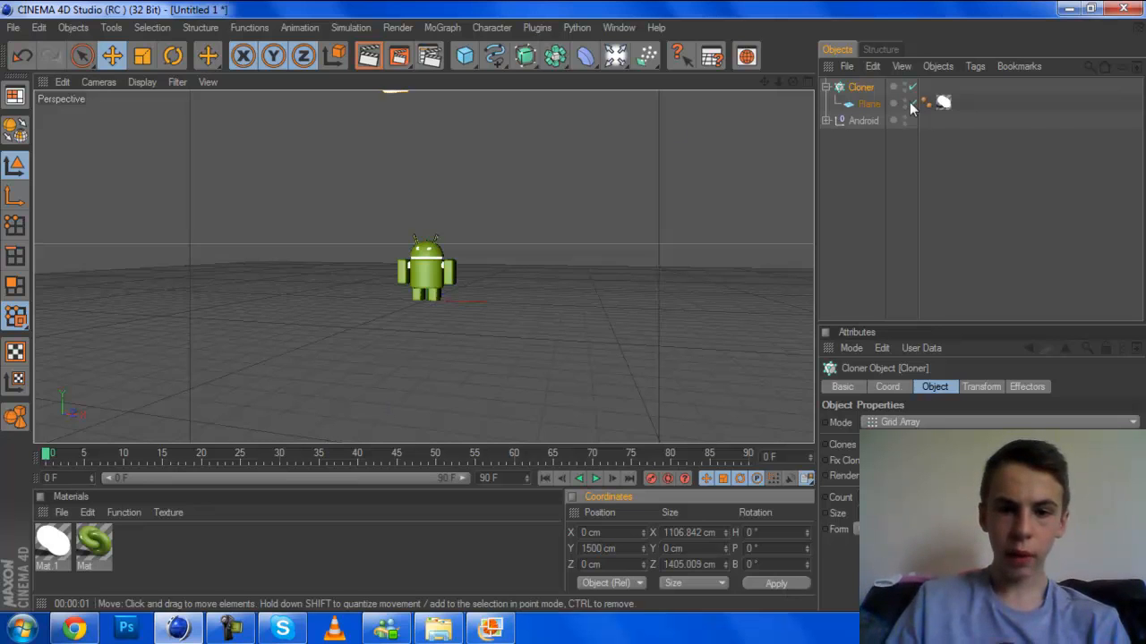
left_click(984, 190)
Add a Floor object beneath the Android robot
left_click(582, 57)
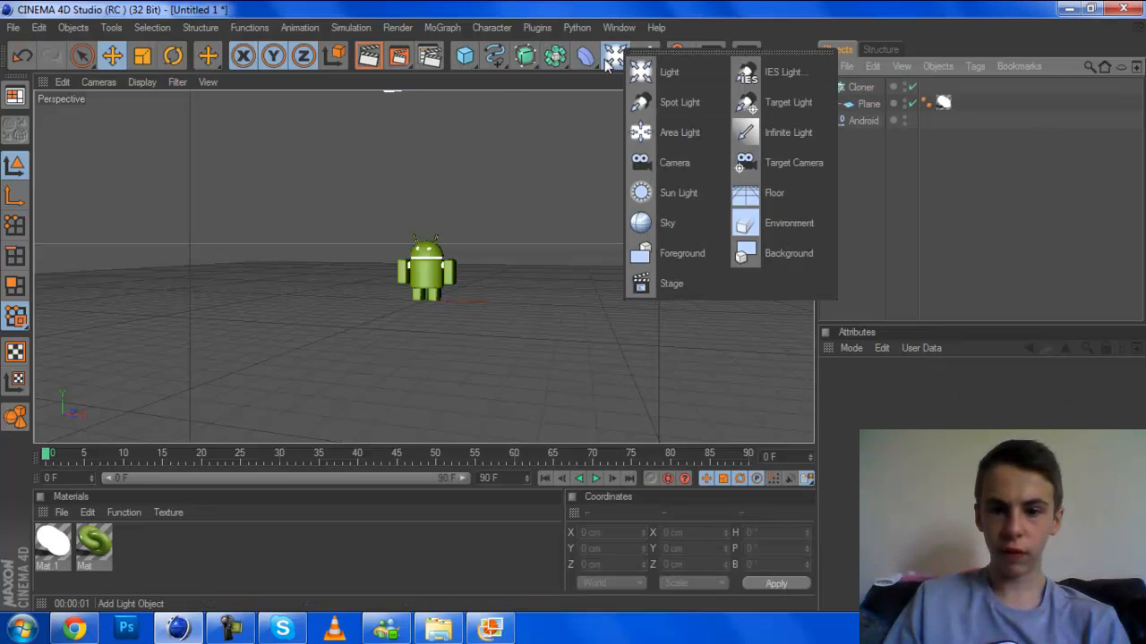
left_click(803, 207)
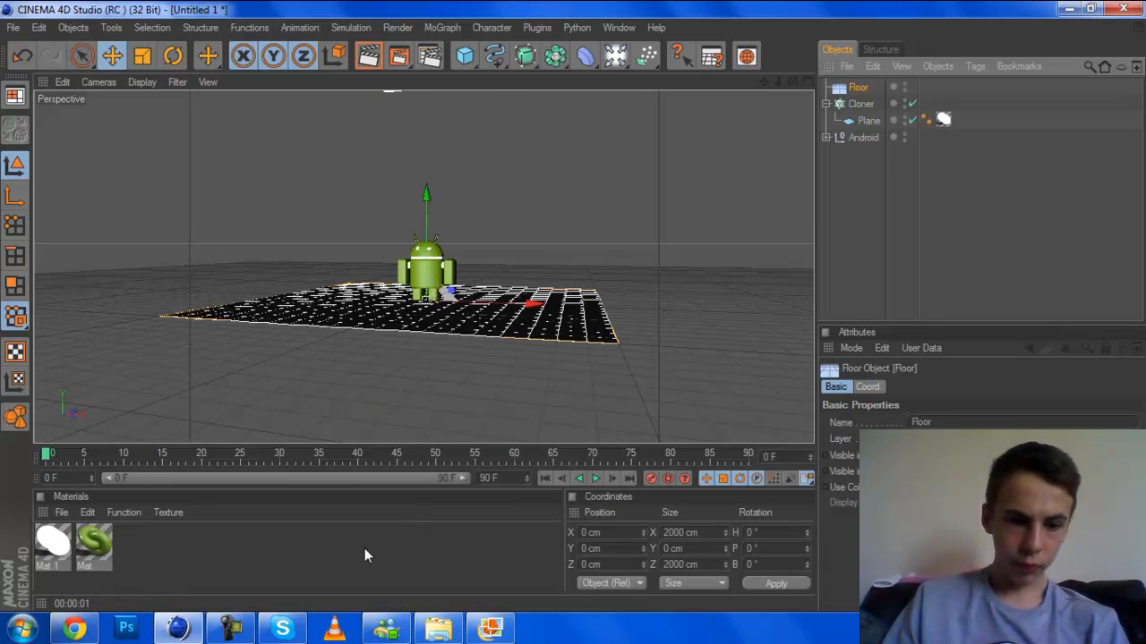
Duplicate the green Mat material and change the color of the copy, Mat.2, to near black
left_click(97, 548)
left_click_drag(97, 555, 134, 553, "ctrl")
left_click(896, 541)
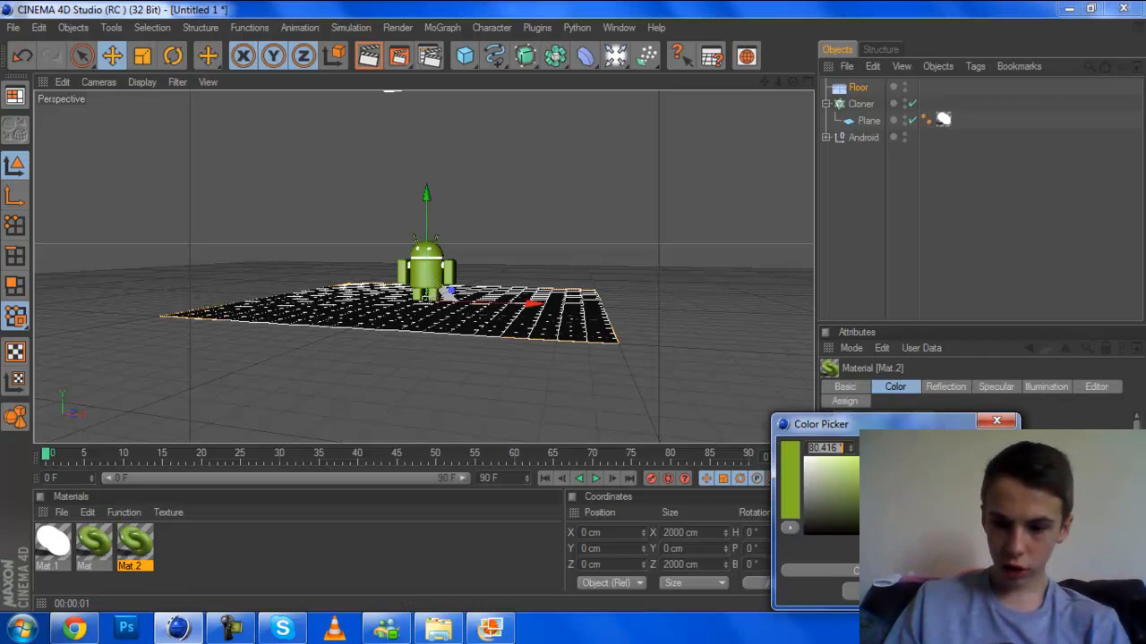
left_click_drag(868, 519, 771, 531)
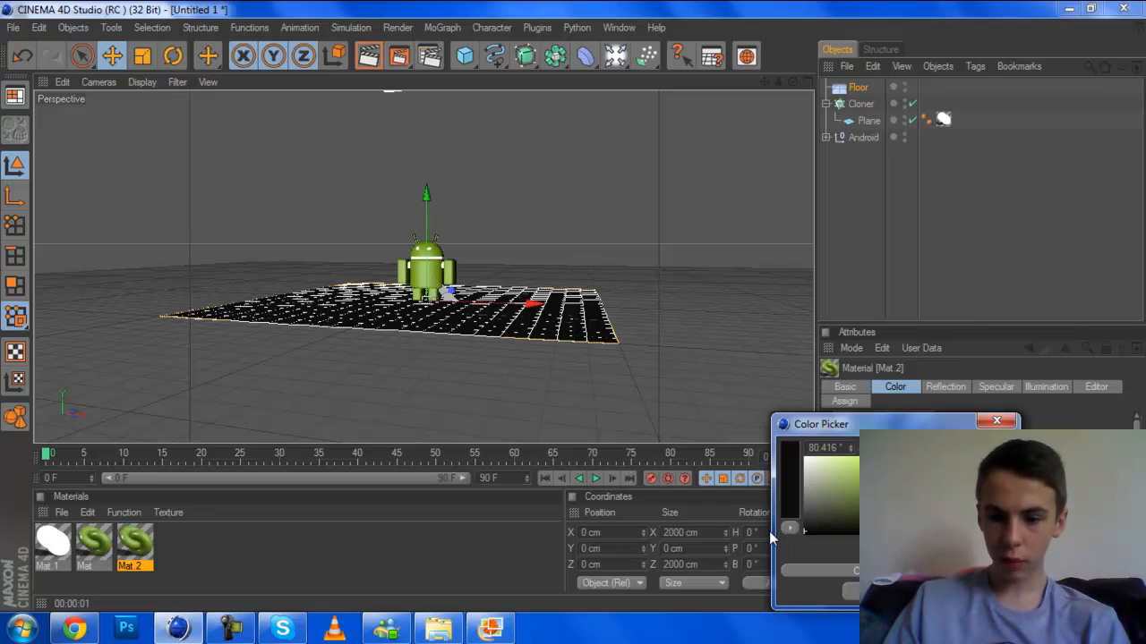
left_click(870, 592)
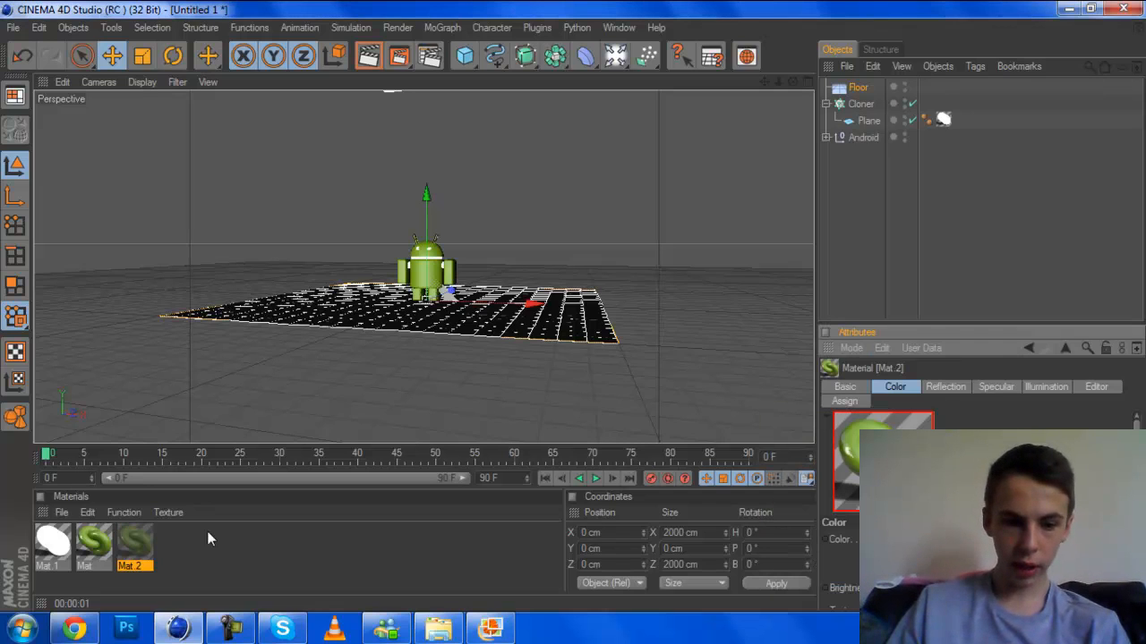
Apply the black Mat.2 material to the Floor and clear the selection
left_click(140, 559)
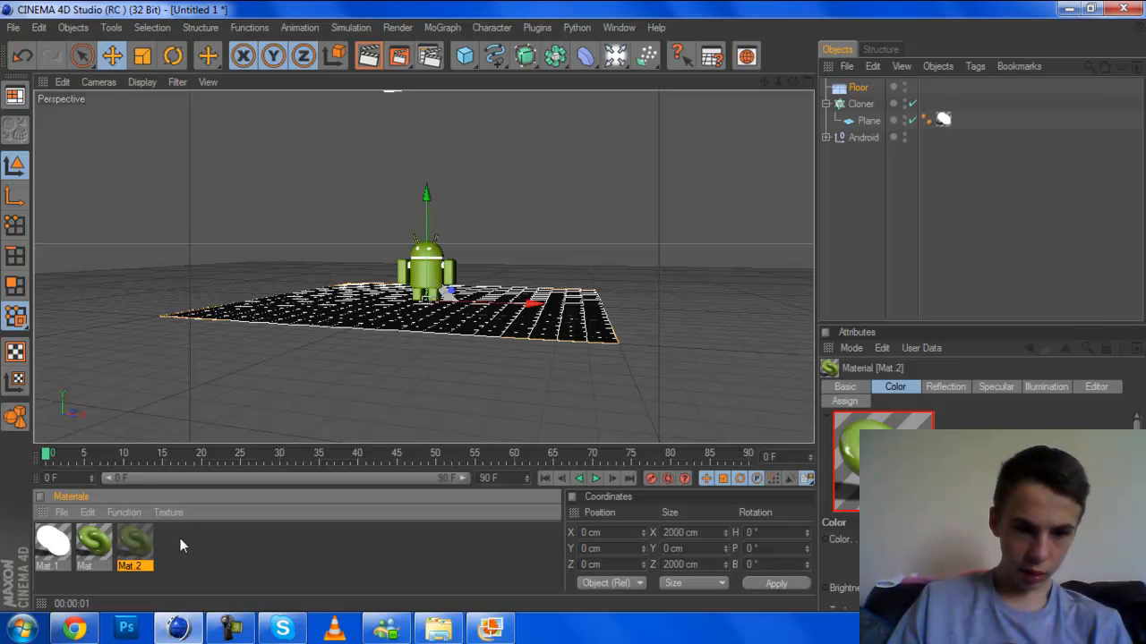
left_click_drag(476, 355, 859, 86)
left_click(866, 241)
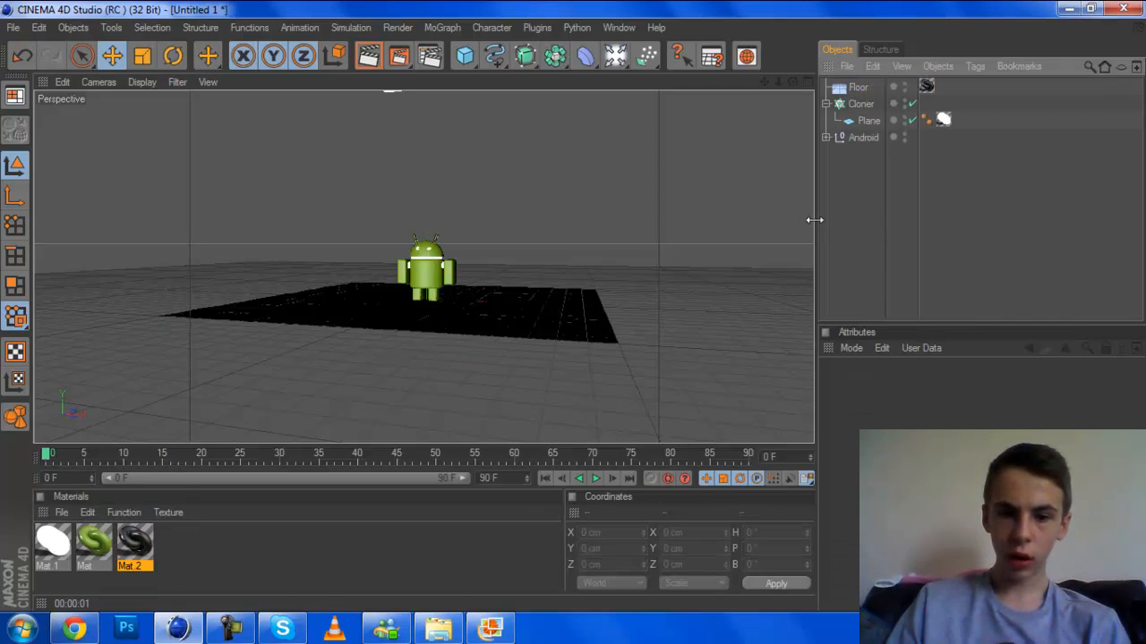
Render a preview of the active view with the whole robot framed up close
left_click_drag(779, 83, 736, 87)
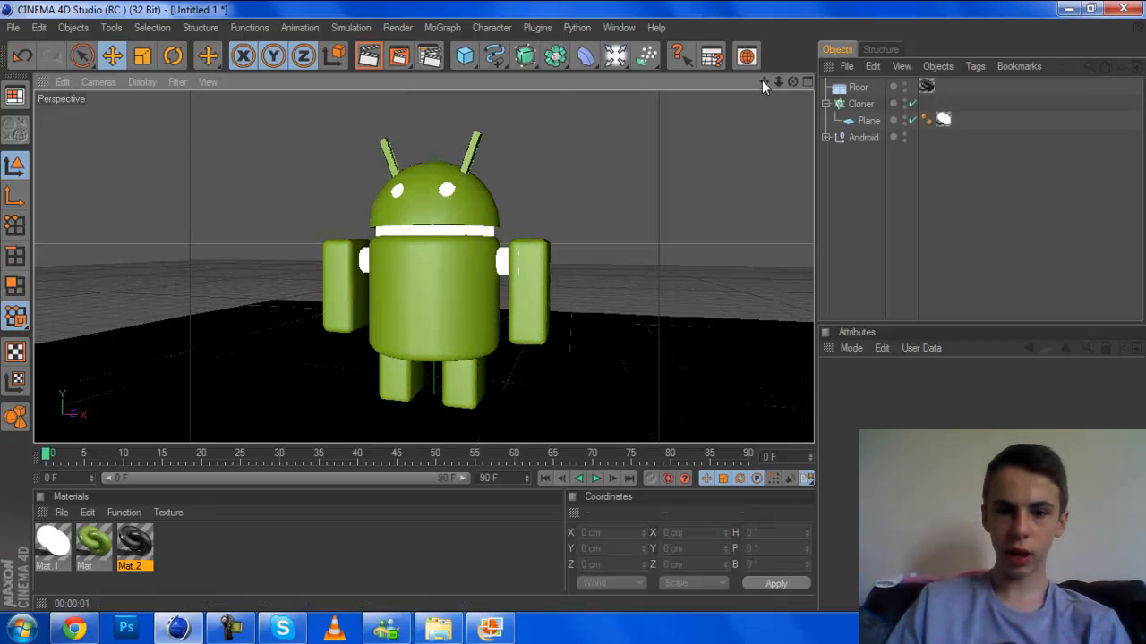
left_click(364, 58)
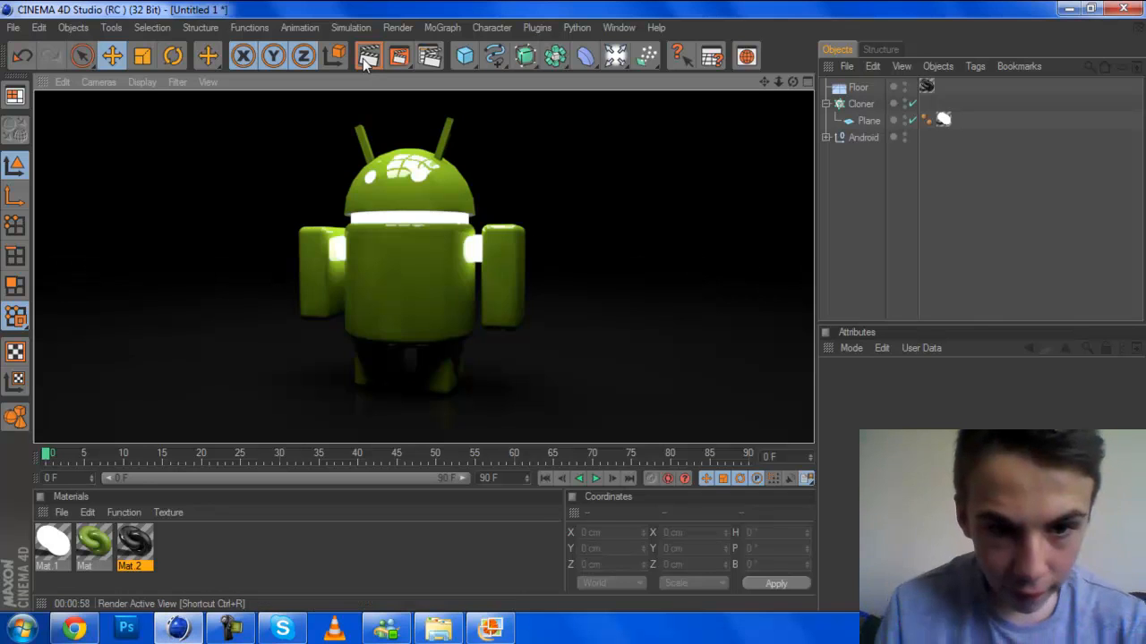
Render the robot from a slightly higher front angle to the Picture Viewer, maximize the viewer and enlarge the image to 237%
left_click_drag(793, 83, 912, 273)
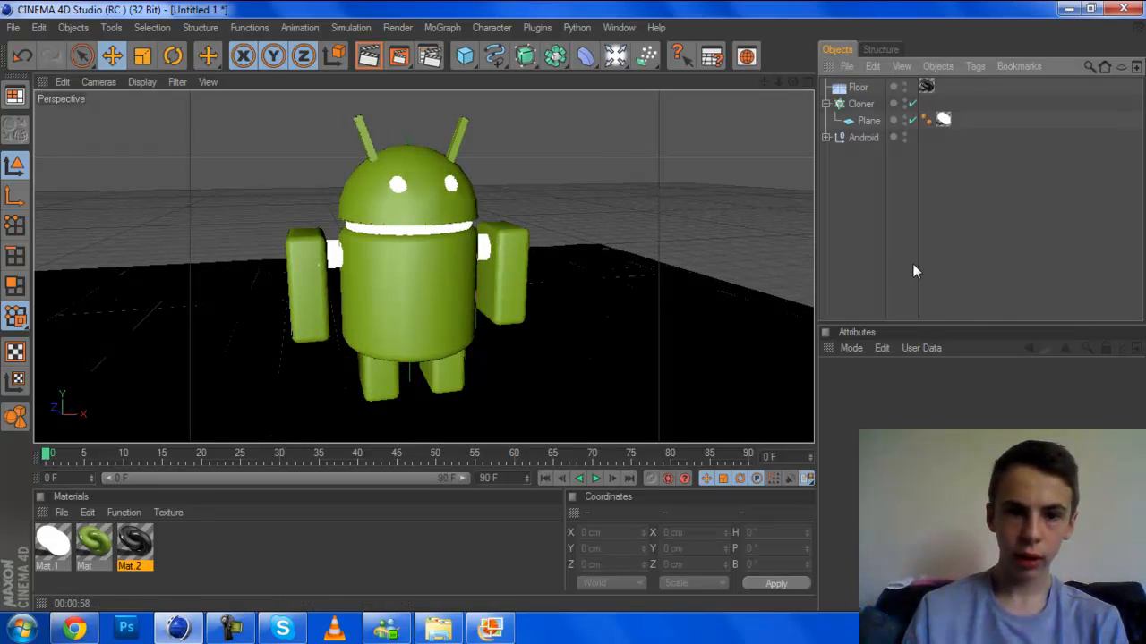
left_click(400, 56)
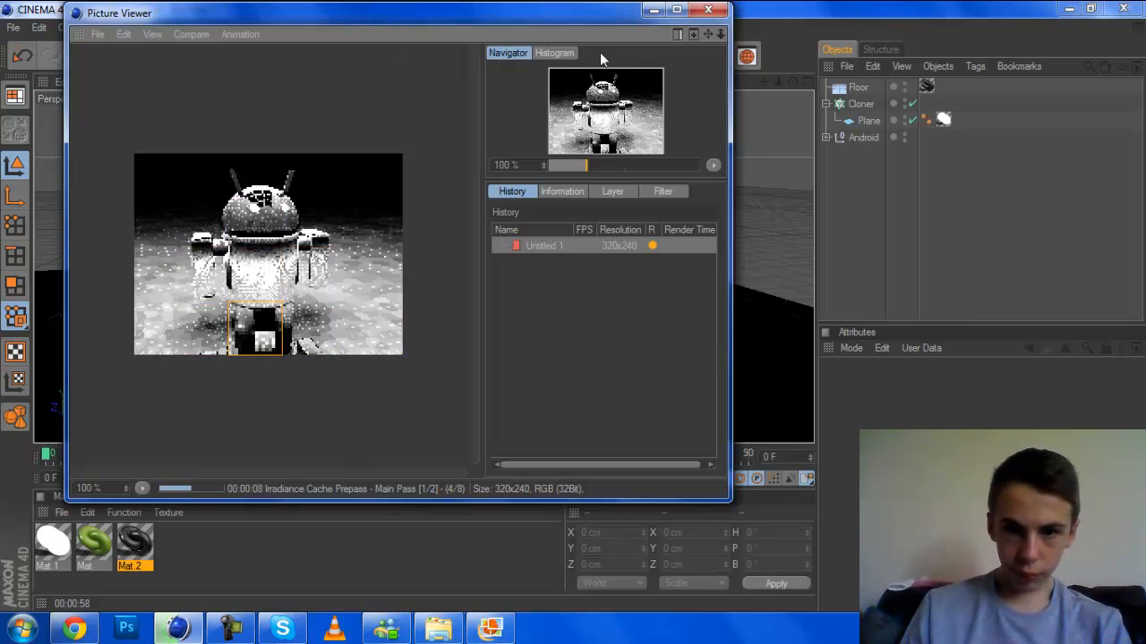
left_click(677, 9)
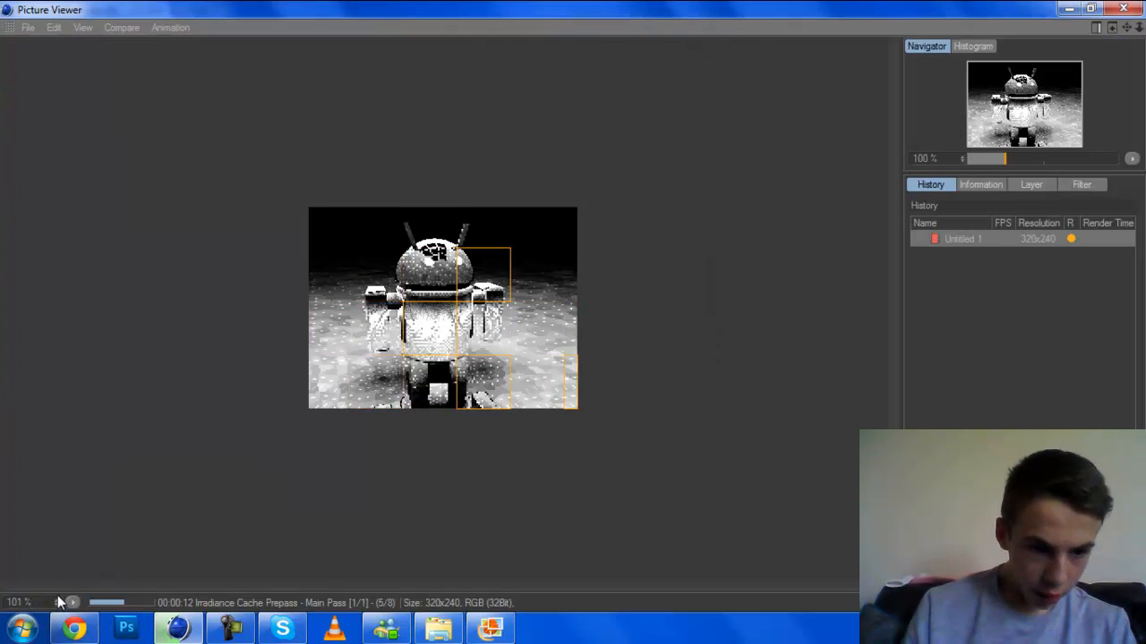
left_click_drag(57, 602, 56, 478)
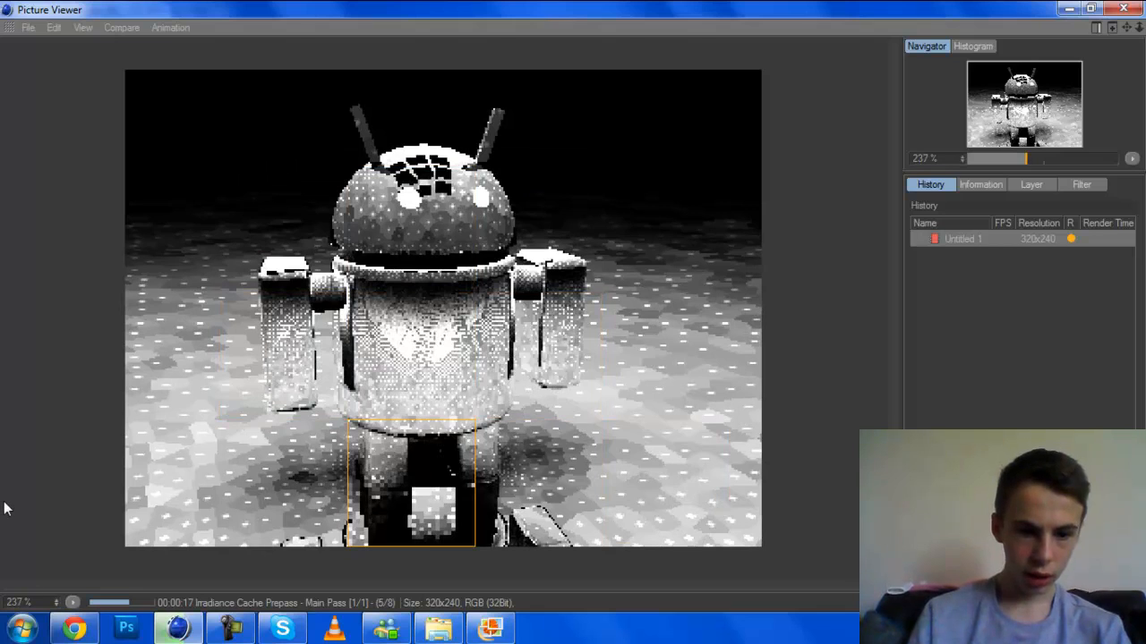